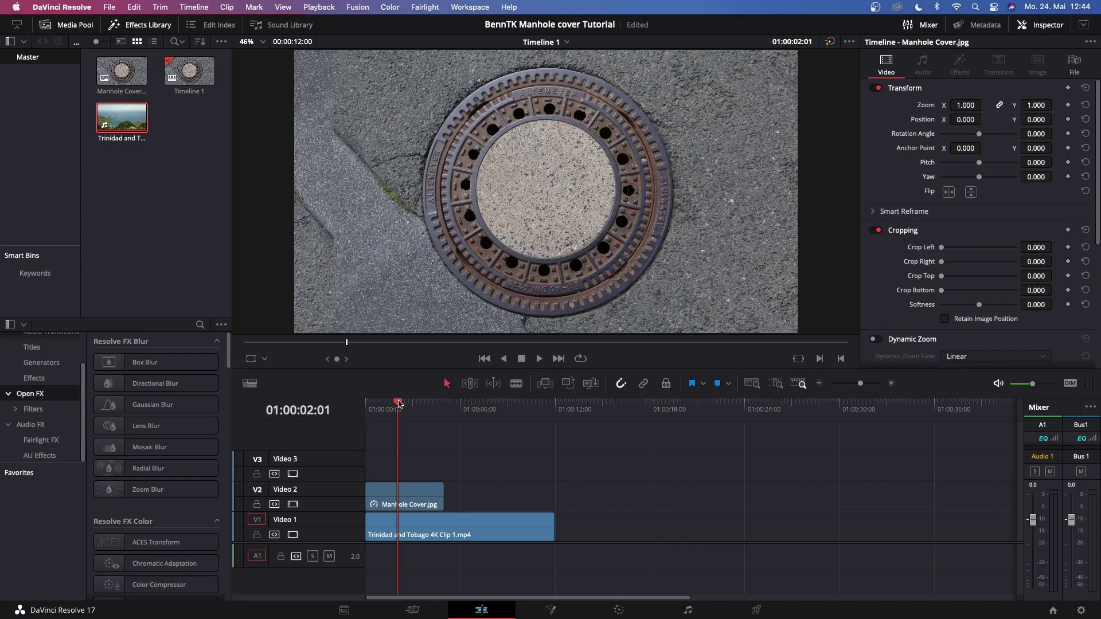
Scrub through the timeline to review the manhole cover image and the drone clip beneath it.
left_click_drag(400, 405, 462, 404)
left_click(434, 504)
left_click(494, 531)
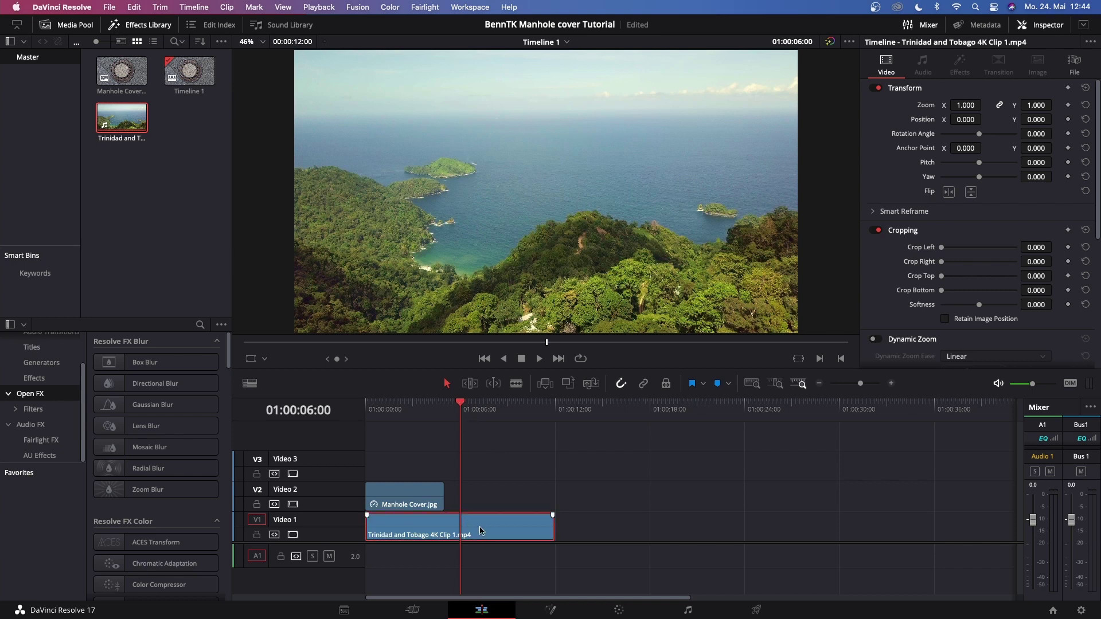
mouse_move(464, 408)
left_mouse_down()
mouse_move(479, 409)
mouse_move(415, 409)
mouse_move(461, 408)
left_mouse_up()
left_click(492, 481)
left_click_drag(462, 408, 417, 408)
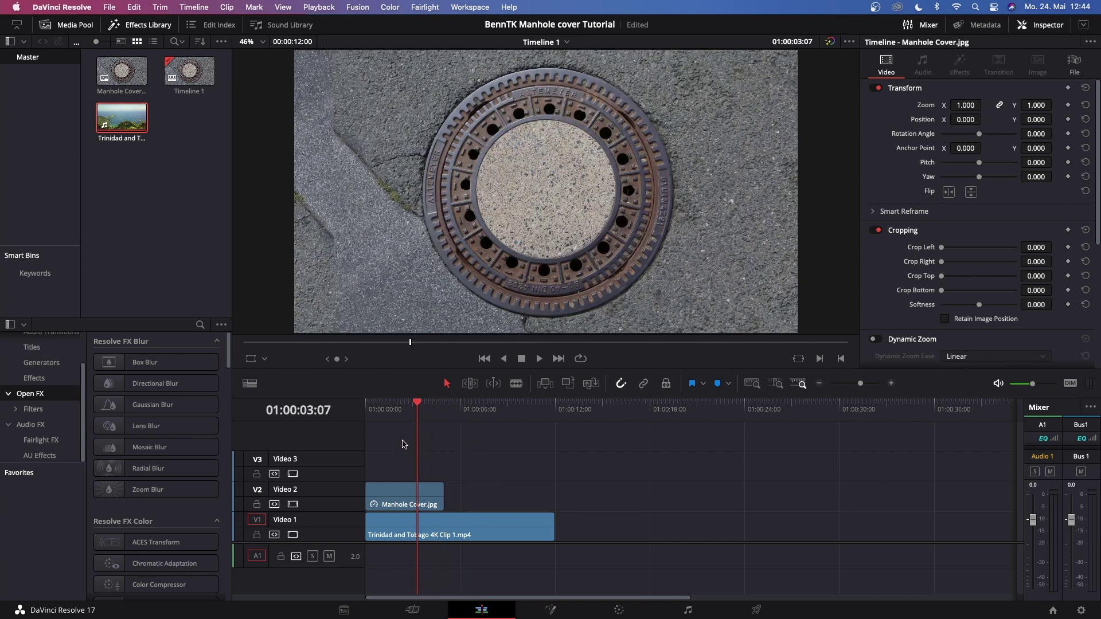
Combine the manhole cover image and the Trinidad and Tobago clip into a new Fusion clip and open it on the Fusion page.
left_click_drag(413, 462, 471, 532)
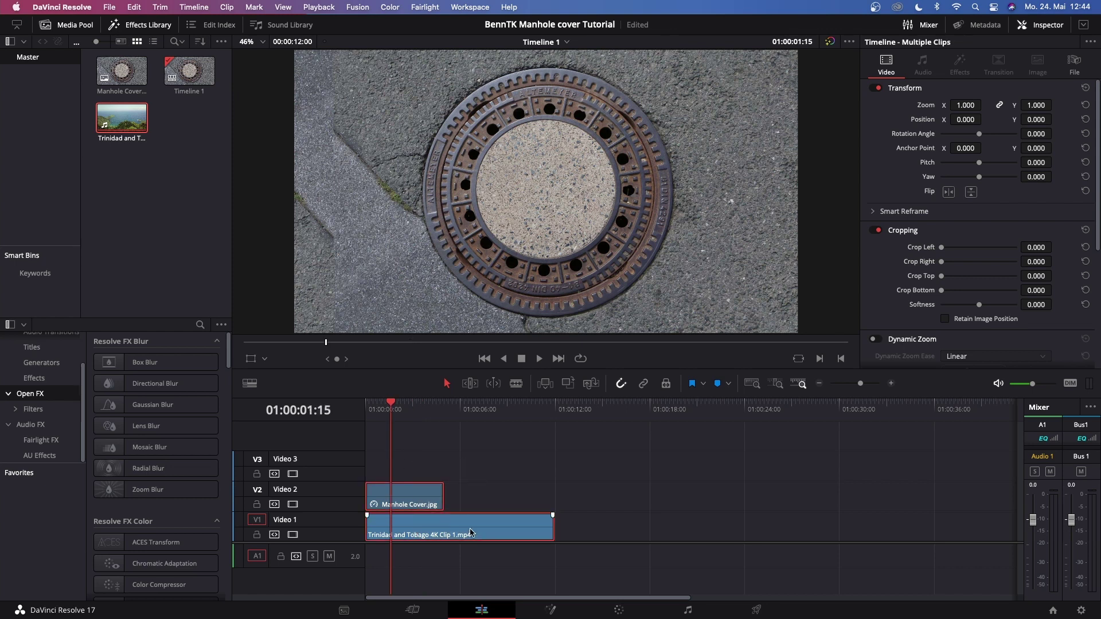
right_click(415, 495)
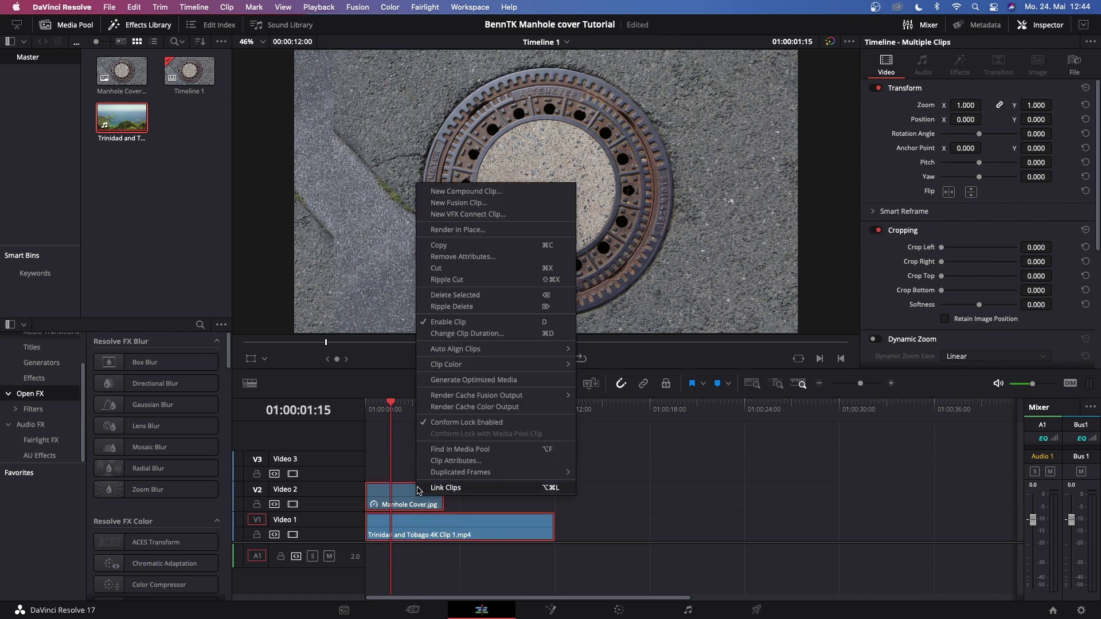
left_click(480, 208)
left_click(388, 408)
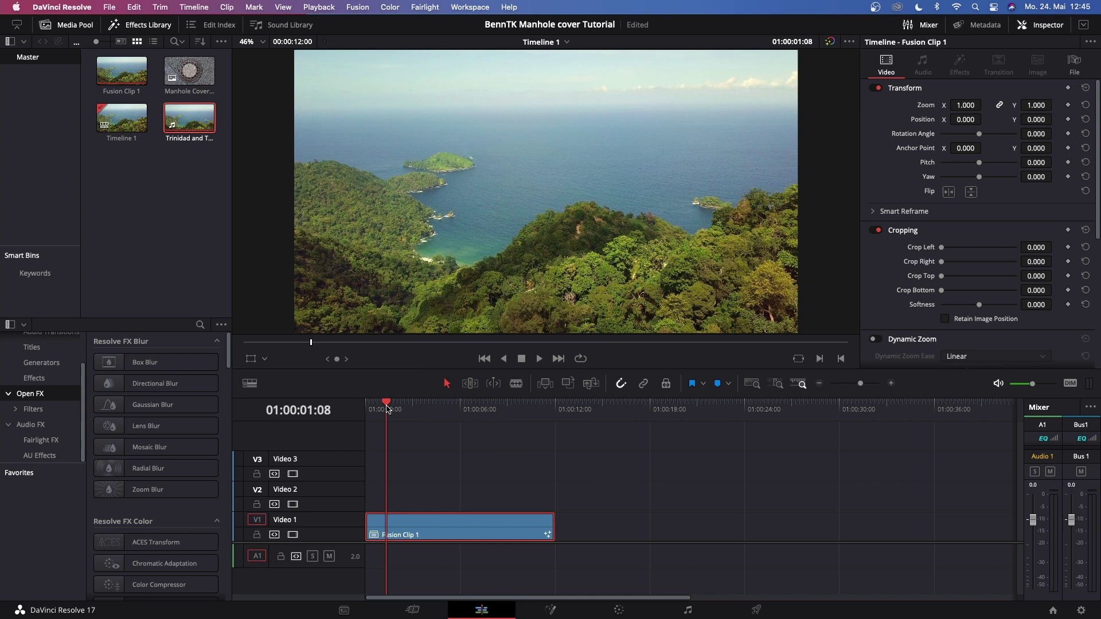
left_click(551, 610)
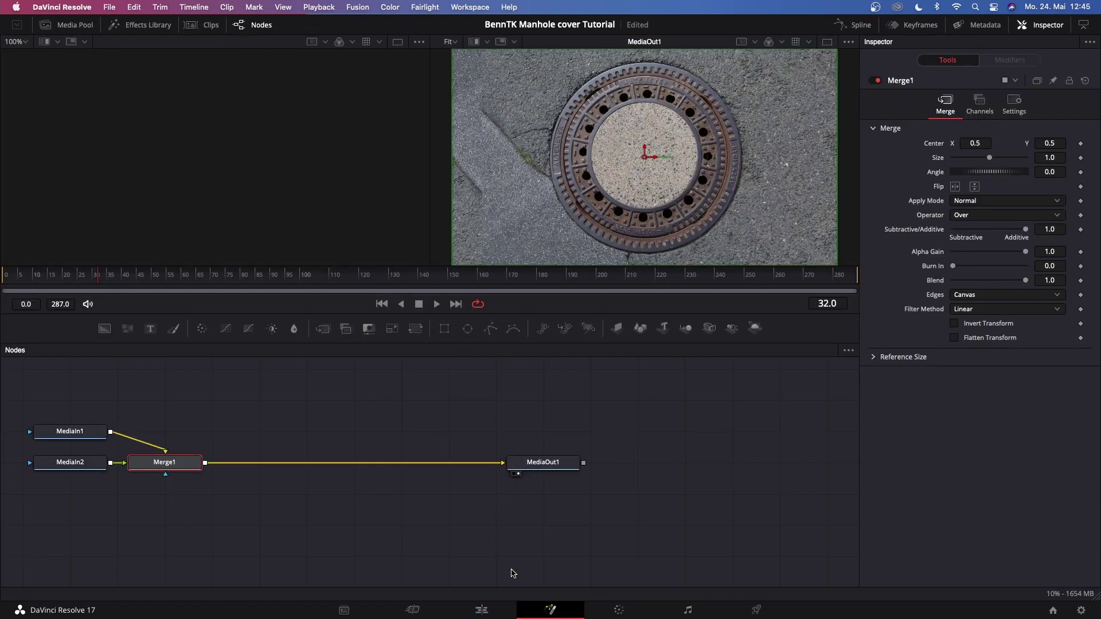
Place MediaIn1 above Merge1, and show MediaIn1 in the first viewer and MediaIn2 in the second.
left_click_drag(81, 434, 175, 407)
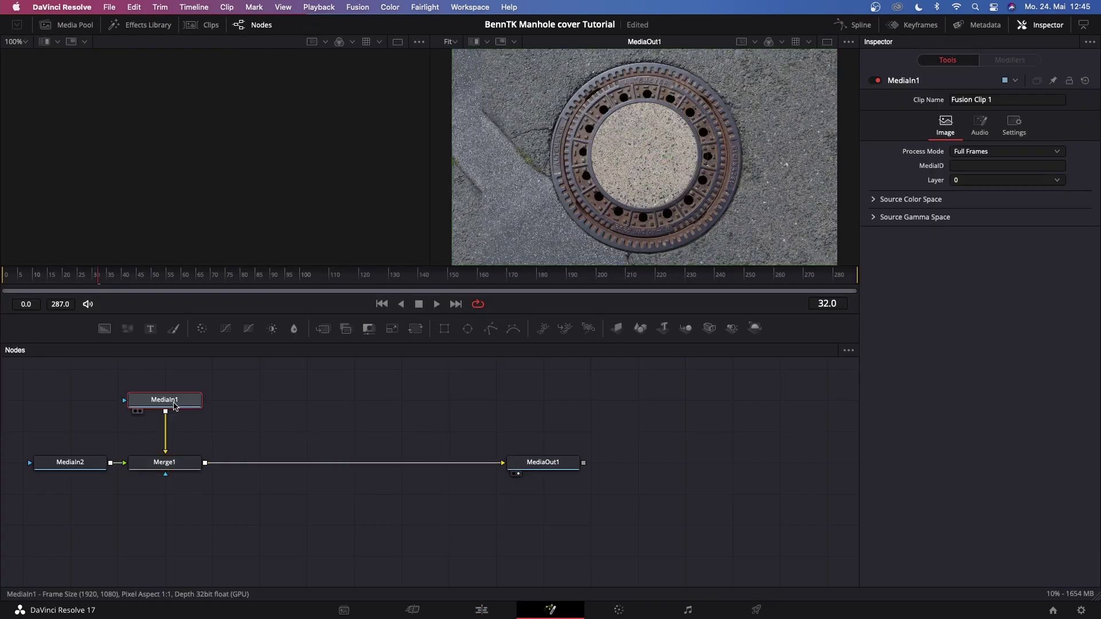
key("1")
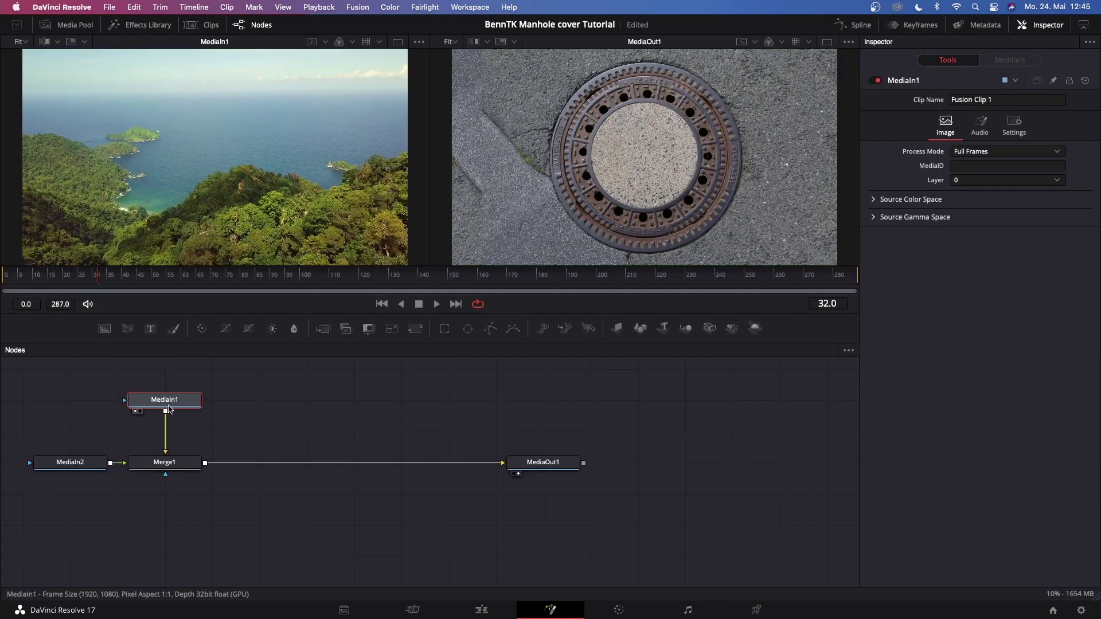
left_click(69, 468)
key("2")
left_click_drag(97, 280, 103, 280)
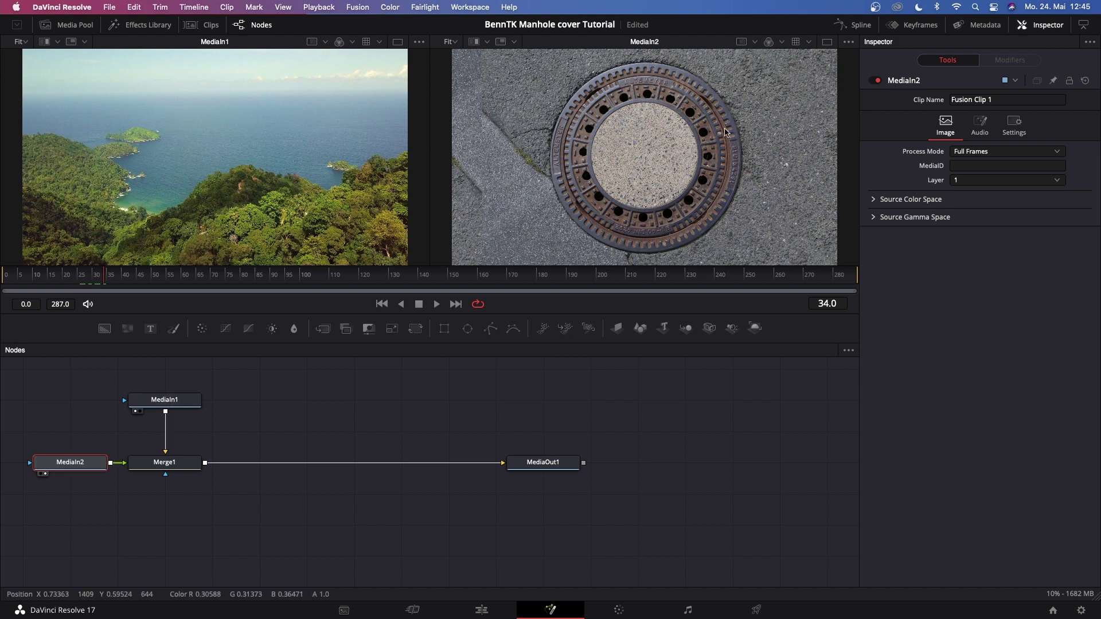
Rename the MediaIn1 node as Drone.
left_click(171, 409)
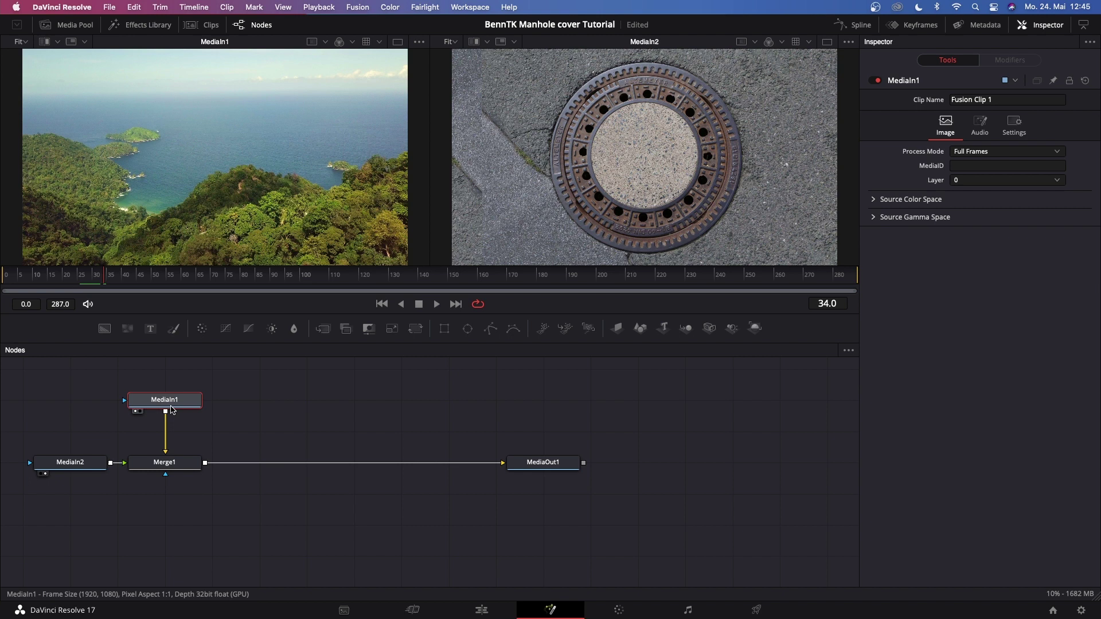
key("F2")
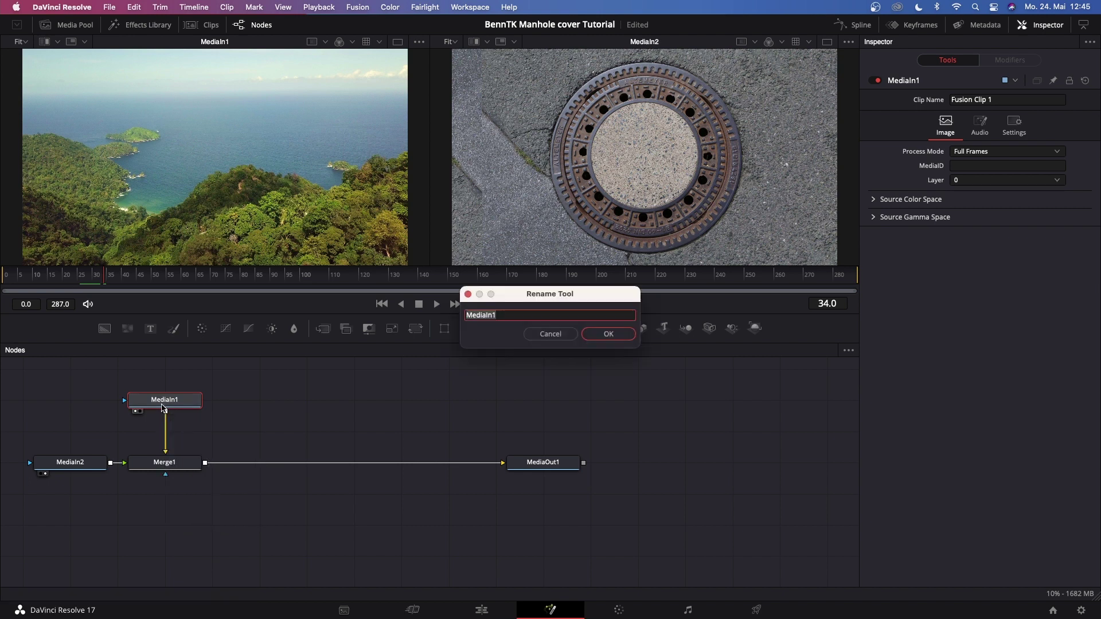
type("Drone")
key("Return")
Rename the MediaIn2 node as Manhole cover.
left_click(70, 464)
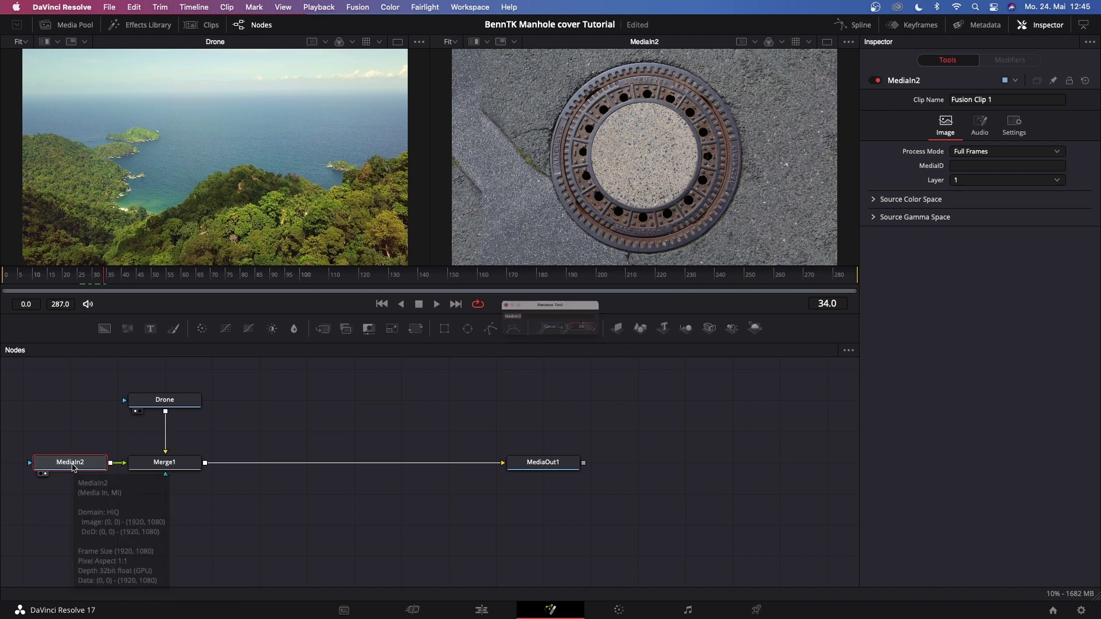
key("F2")
type("Manhole cover")
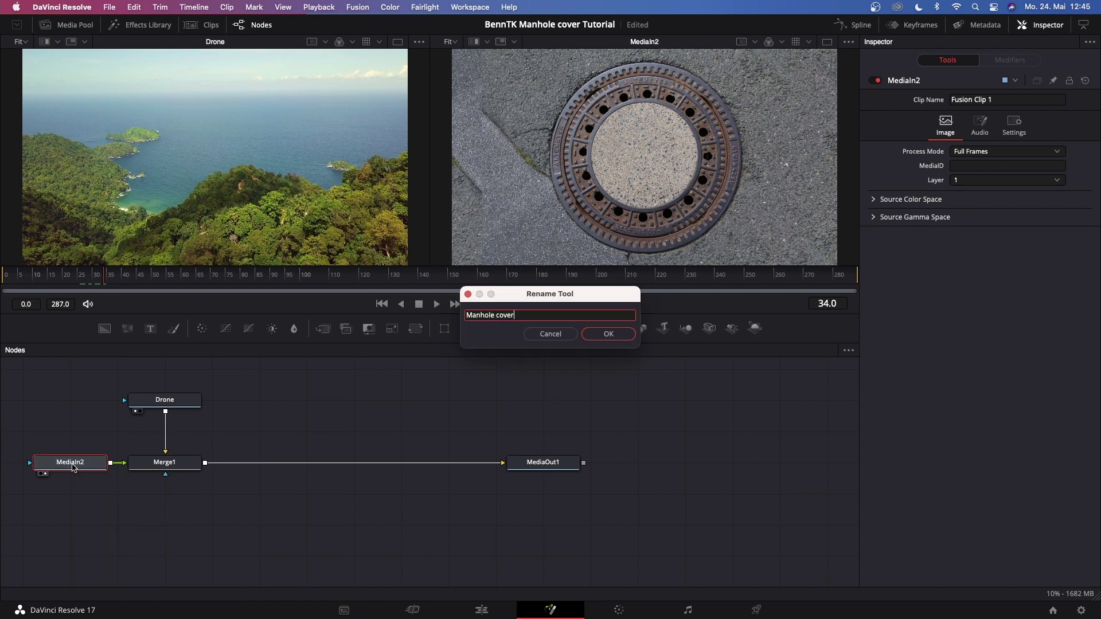
key("Return")
Move the Drone, Merge1 and MediaOut1 nodes far away from Manholecover to make room for more nodes between them.
left_click_drag(163, 383, 467, 467)
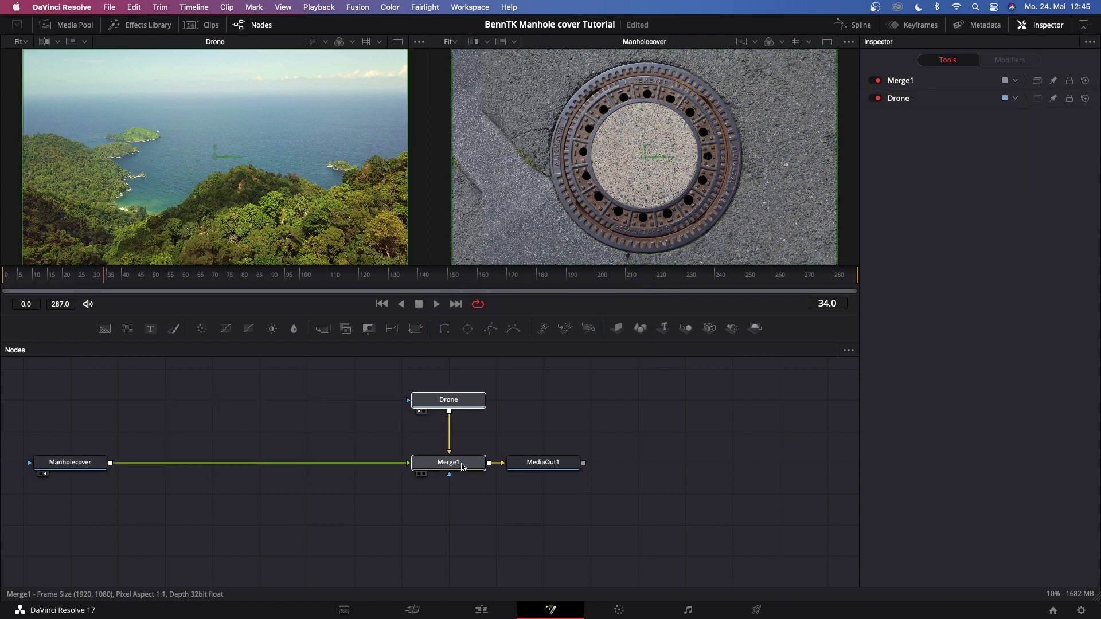
left_click_drag(543, 463, 779, 463)
left_click_drag(449, 462, 684, 462)
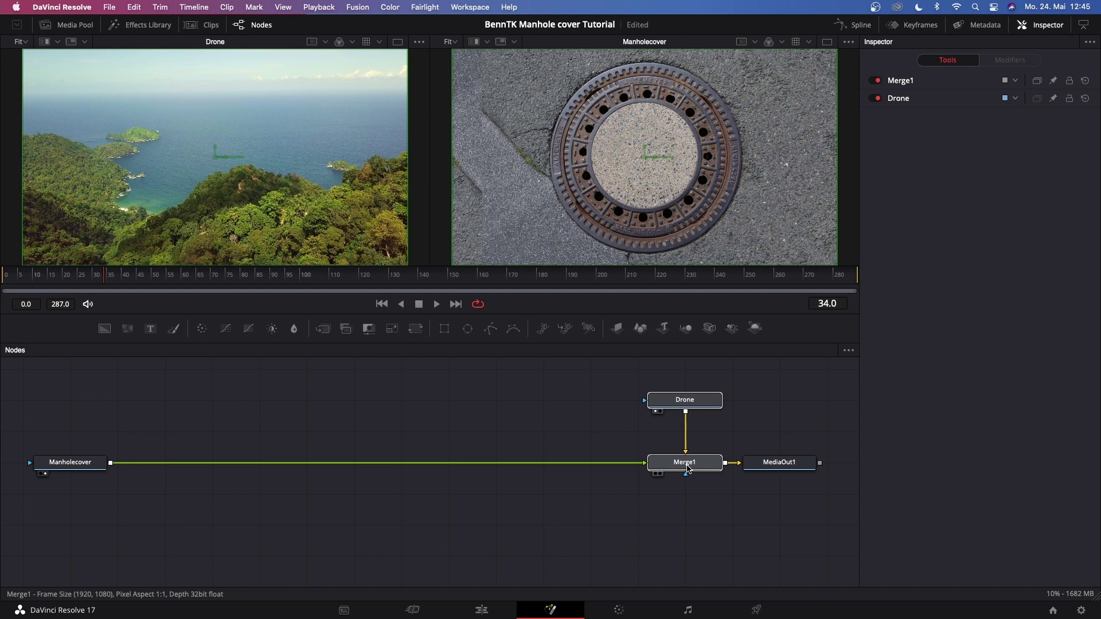
Show the Manholecover node in the first viewer and MediaOut1 in the second.
left_click(86, 457)
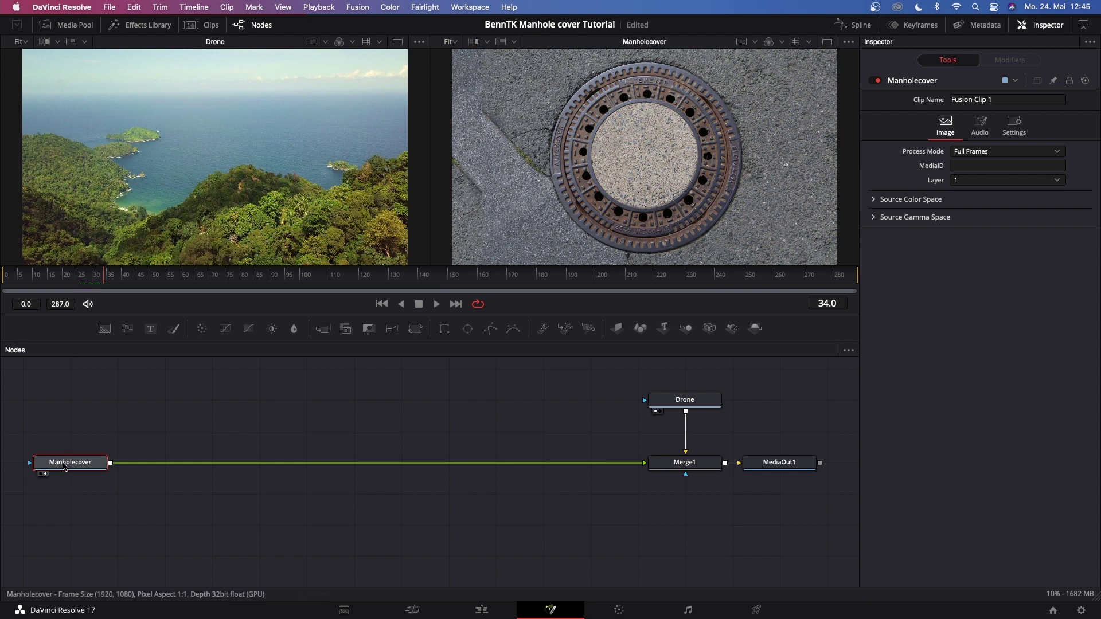
left_click(41, 473)
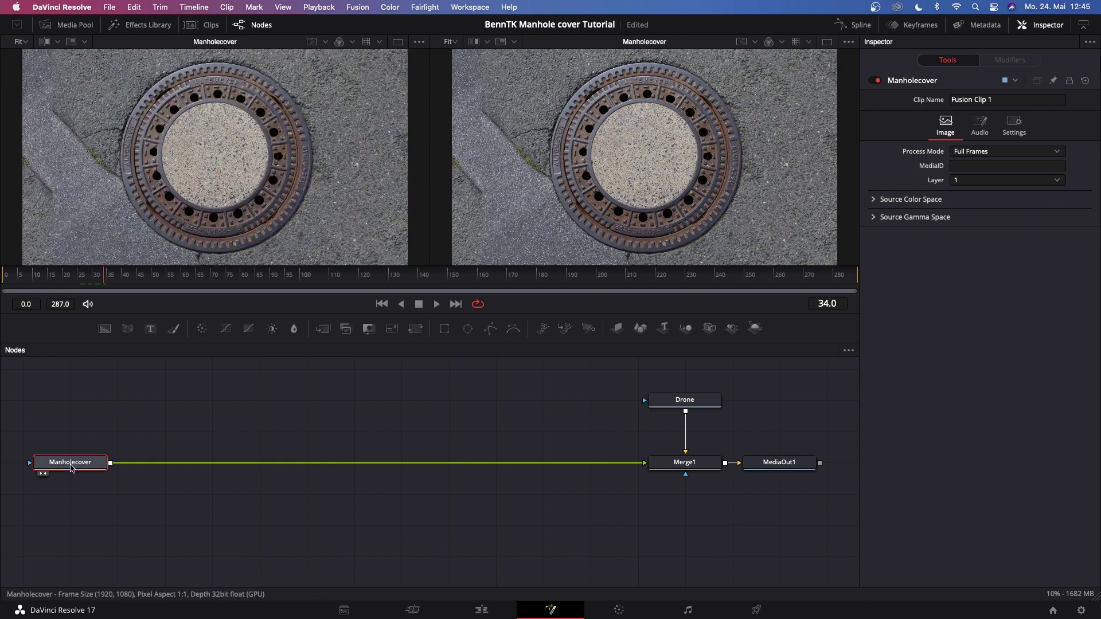
left_click(780, 464)
key("2")
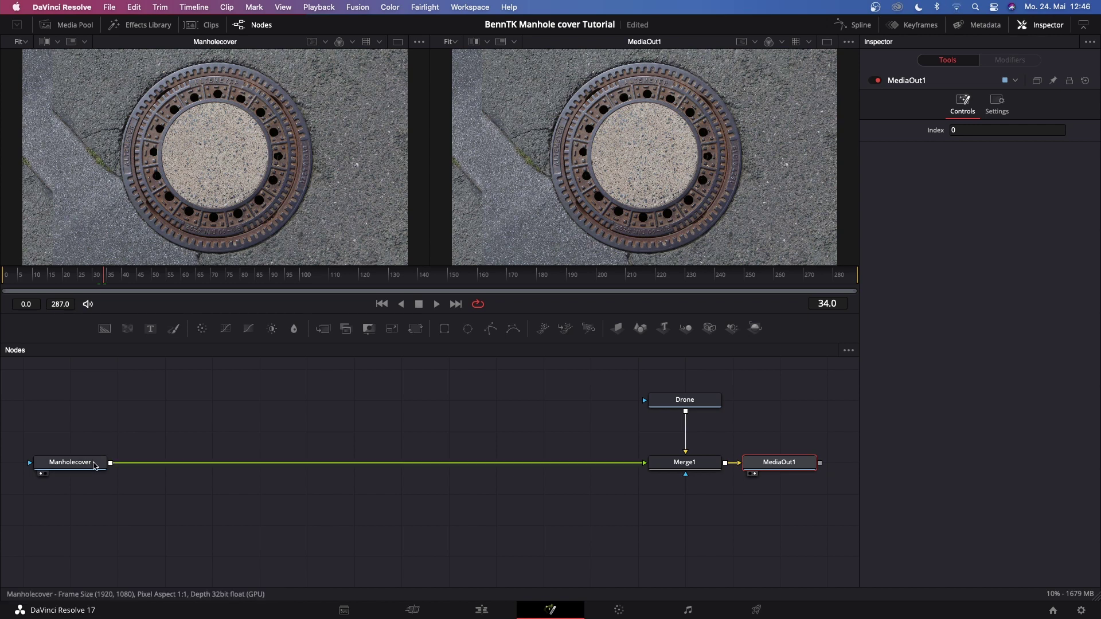
Add an Ellipse mask to the Manholecover node and link its width to its height with an expression.
left_click(63, 465)
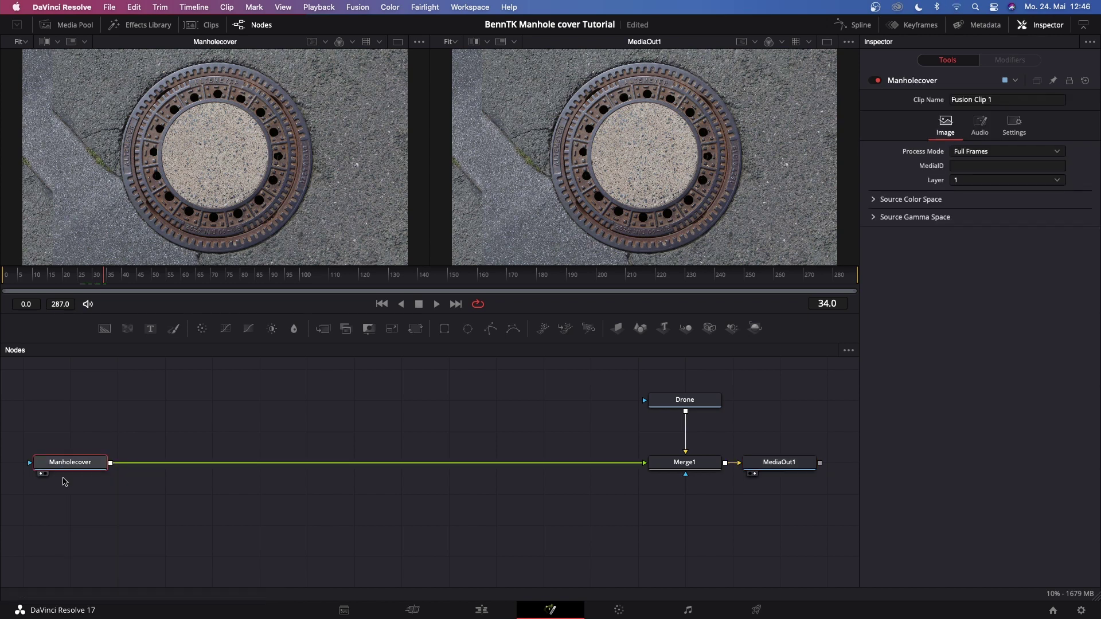
left_click(467, 329)
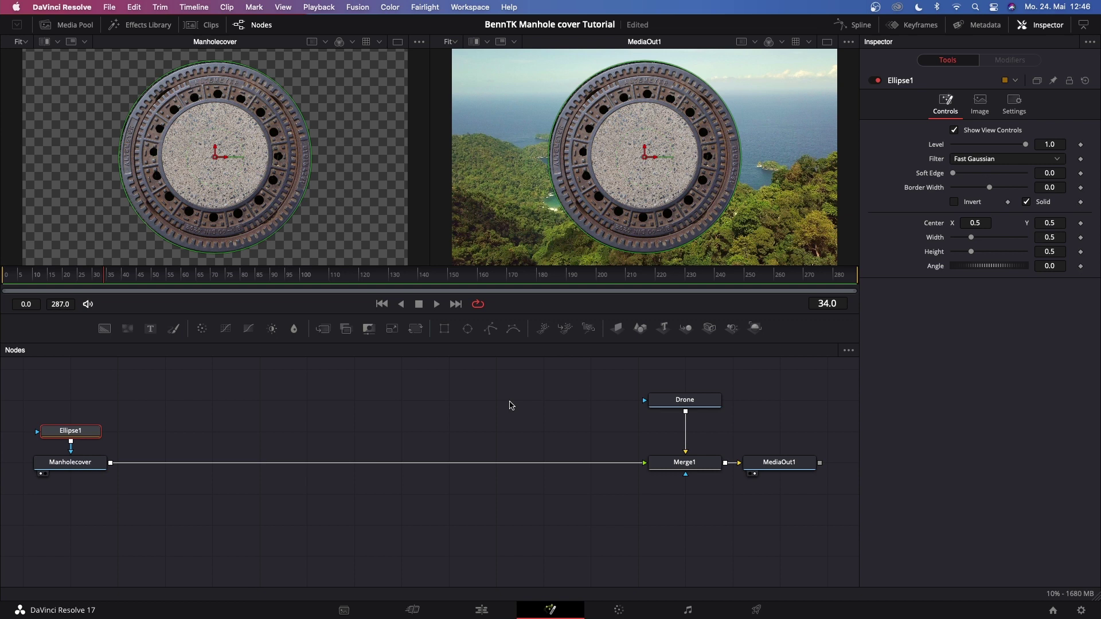
left_click(1061, 237)
key("Return")
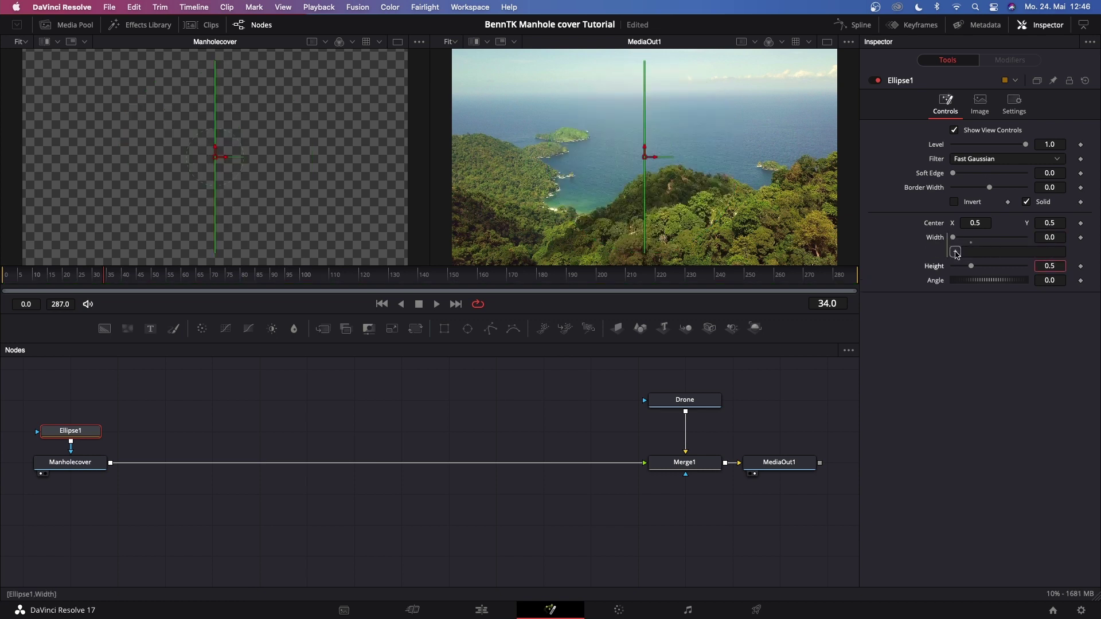
left_click_drag(954, 253, 940, 267)
key("Tab")
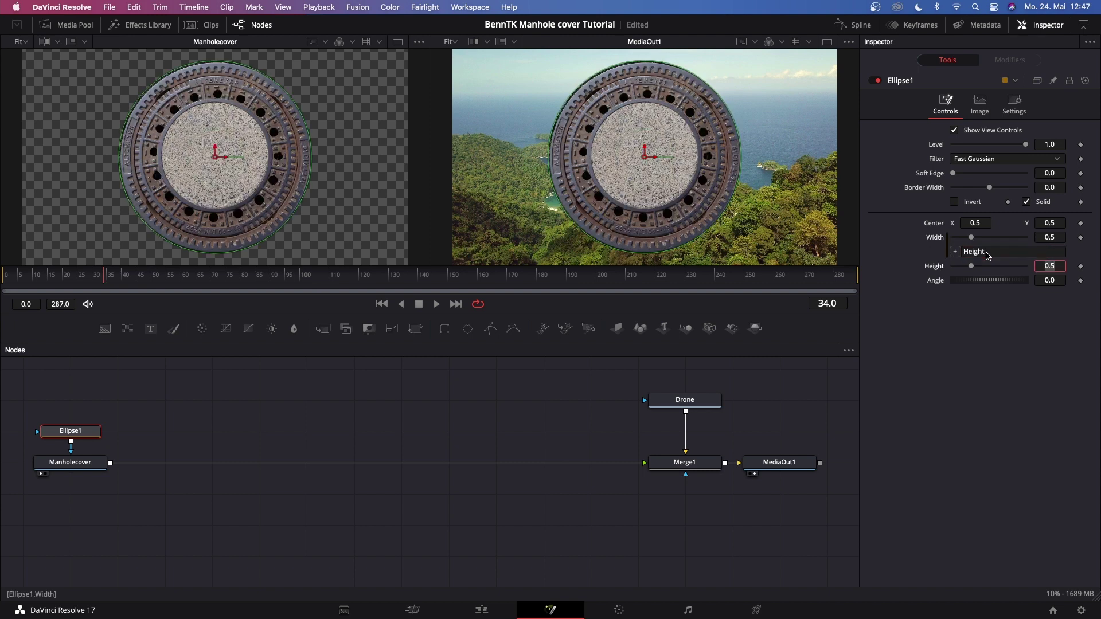
Fit the ellipse to the cover's outer rim at height 0.5 and center Y 0.497354, and invert the mask.
left_click_drag(973, 269, 972, 269)
double_click(973, 269)
left_click_drag(973, 269, 973, 268)
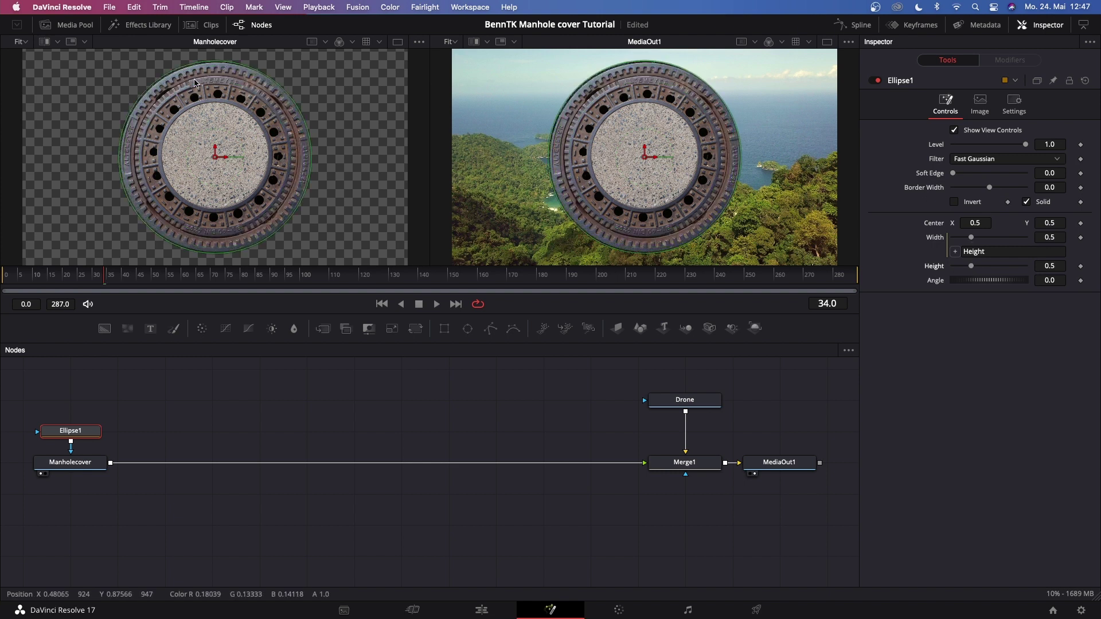
left_click_drag(215, 157, 215, 160)
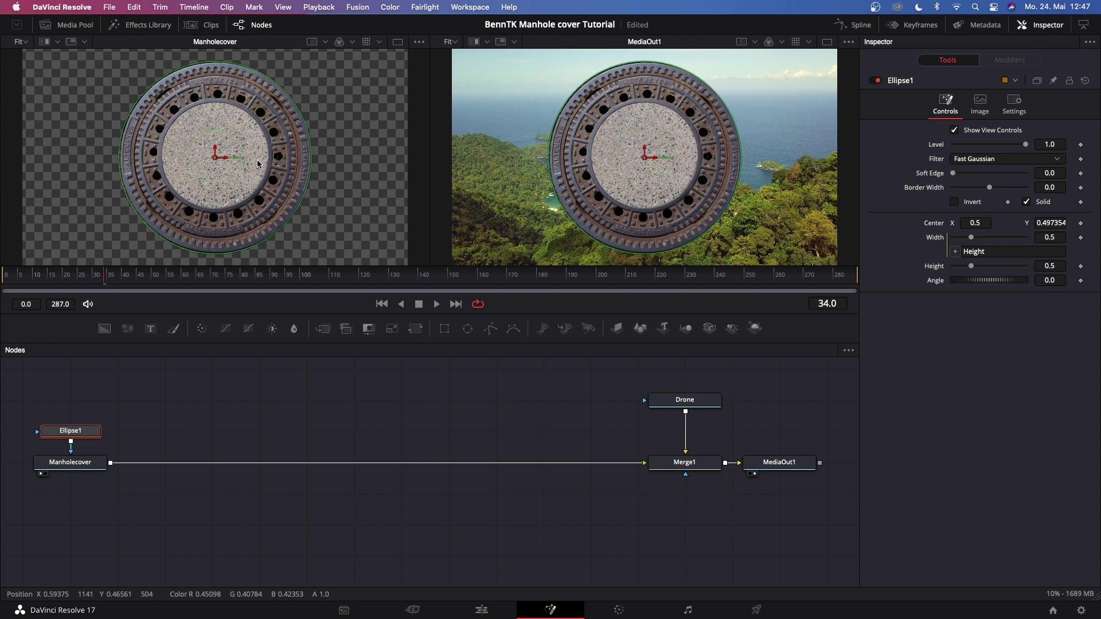
left_click(955, 203)
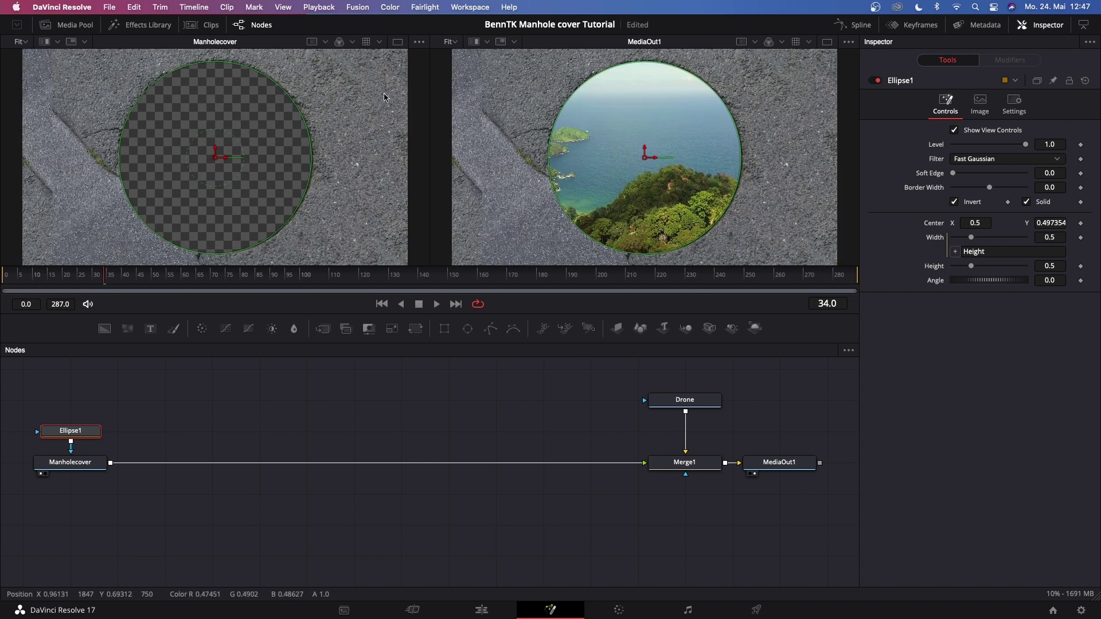
Duplicate the Manholecover node together with its ellipse mask into an empty area of the node graph.
left_click_drag(121, 485, 89, 488)
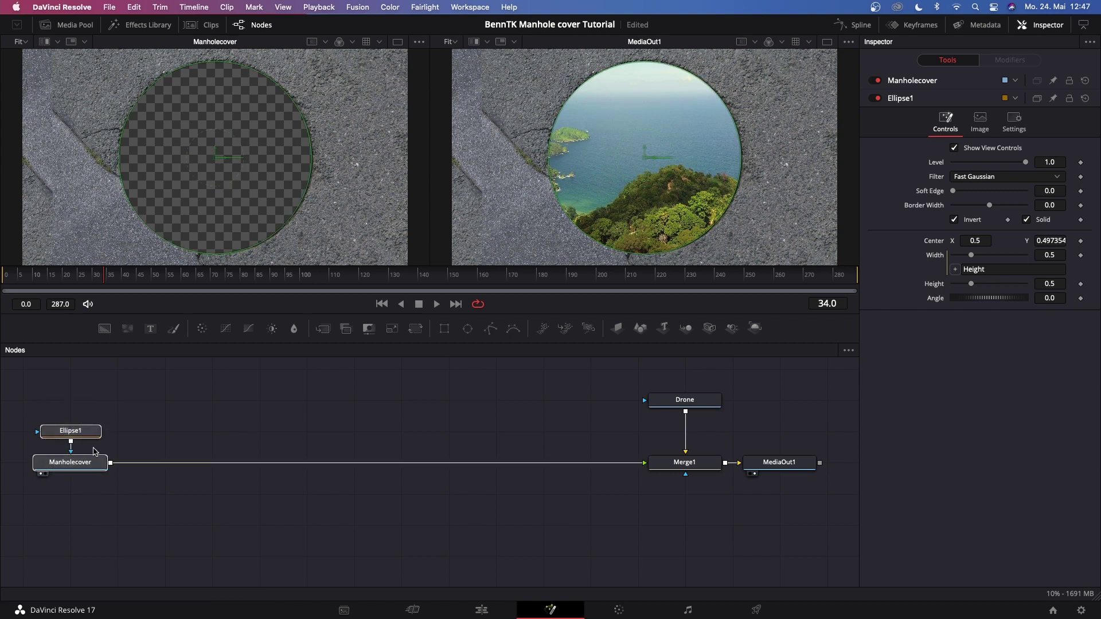
left_click(197, 409)
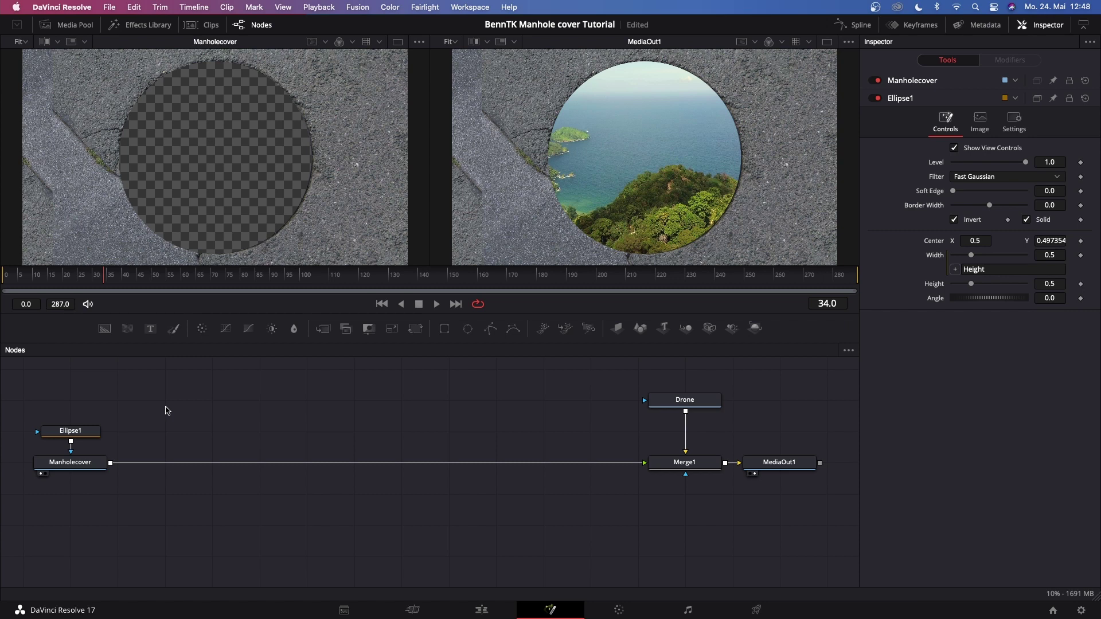
key("super+v")
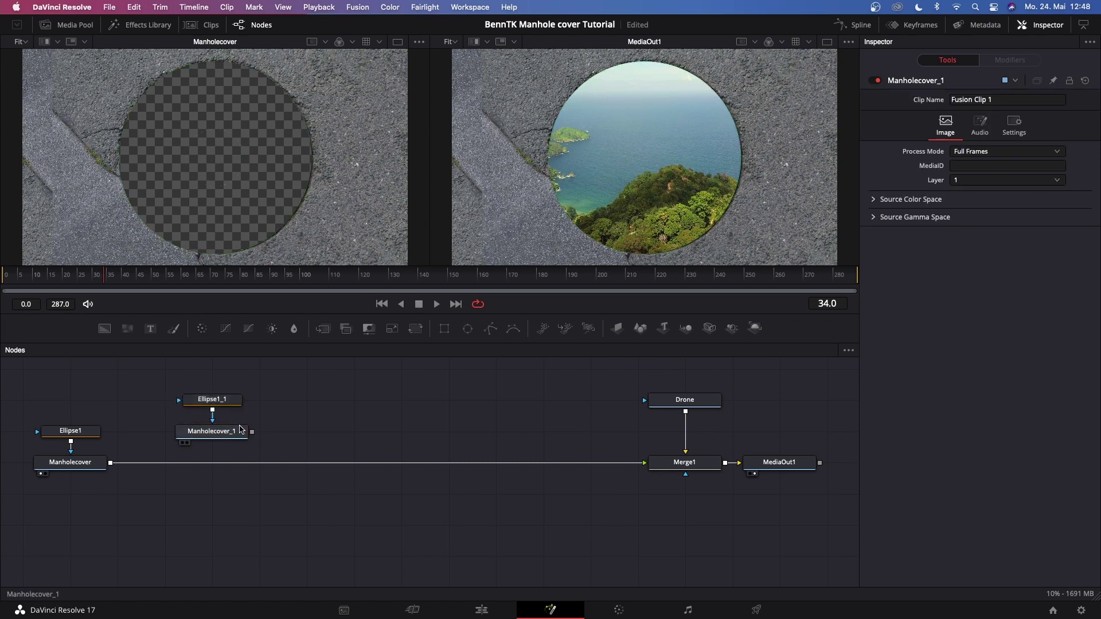
Insert a Merge node after Manholecover and connect the duplicated Manholecover_1 to its foreground input, placing the duplicates above it.
left_click_drag(323, 328, 208, 466)
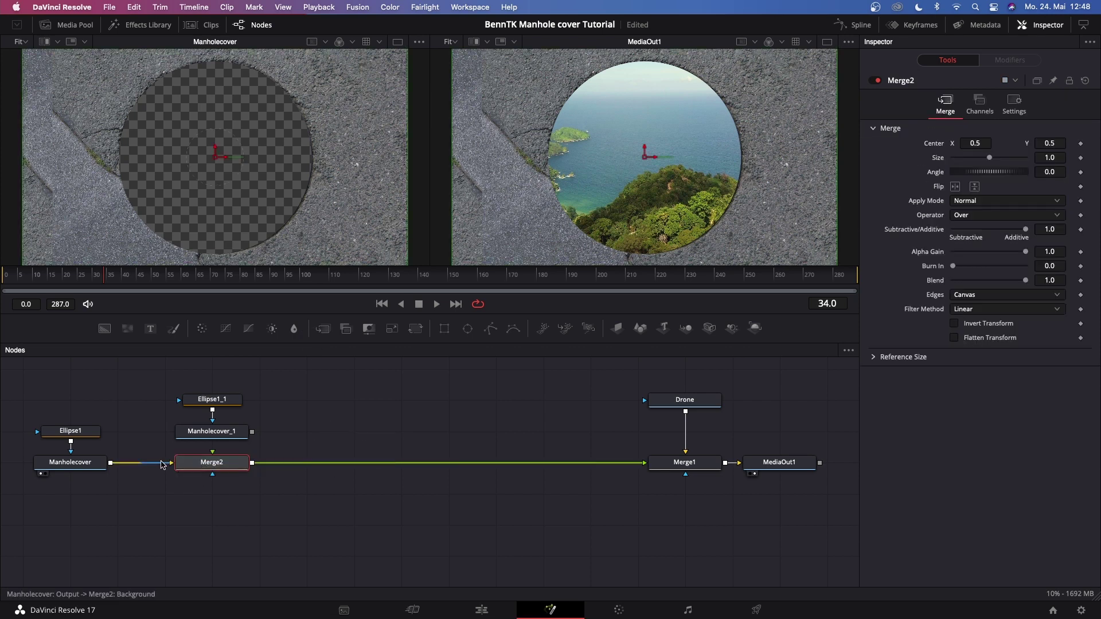
left_click_drag(183, 442, 208, 411)
left_click(207, 412)
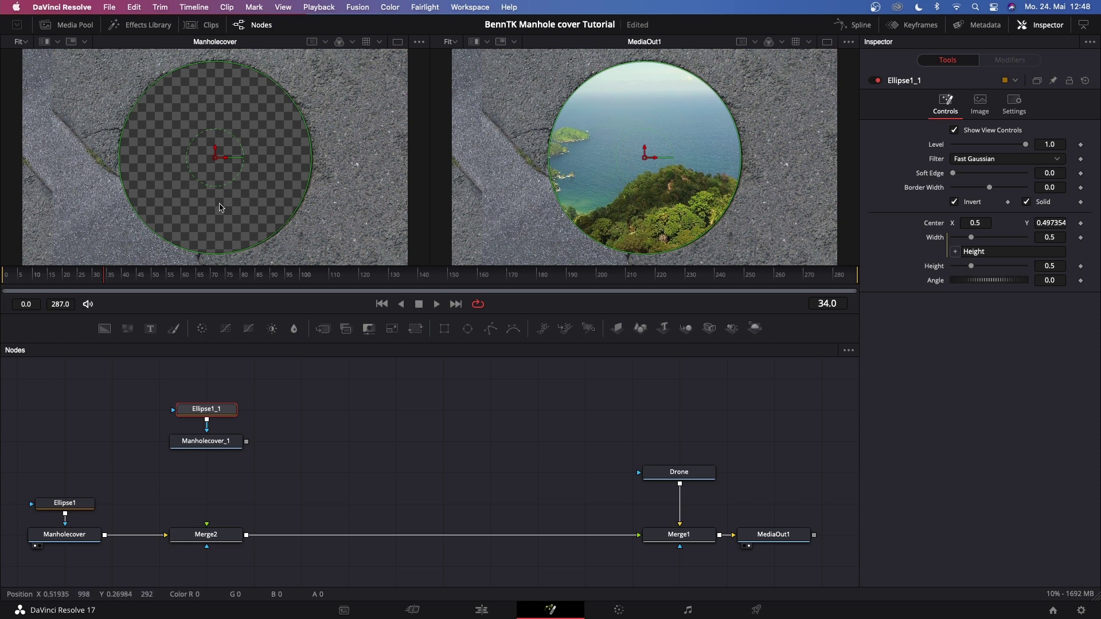
left_click(288, 454)
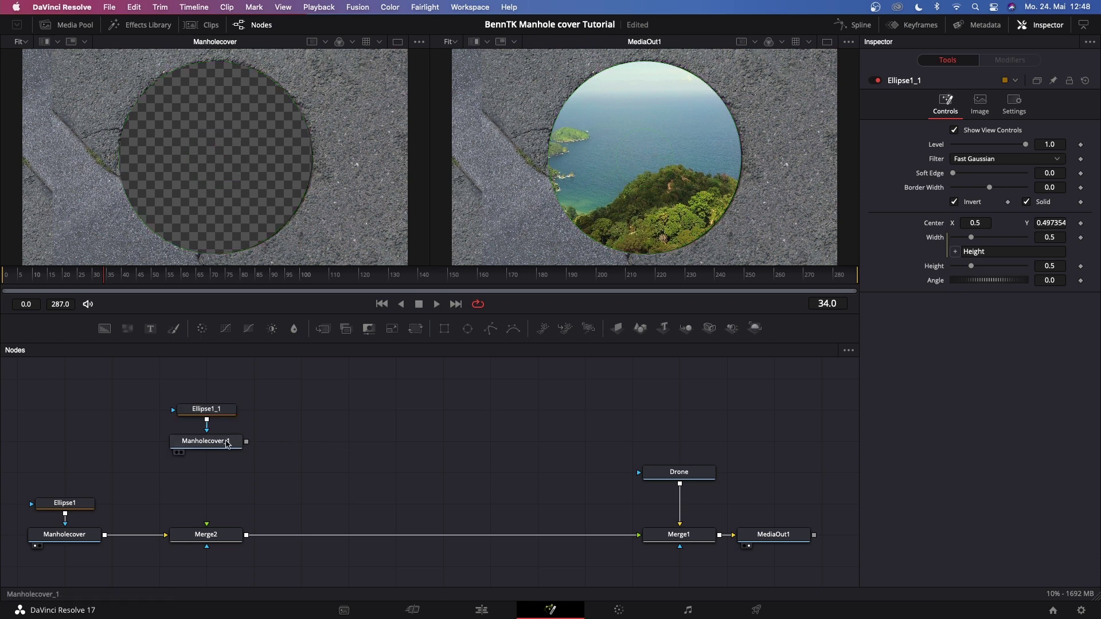
left_click_drag(246, 442, 207, 527)
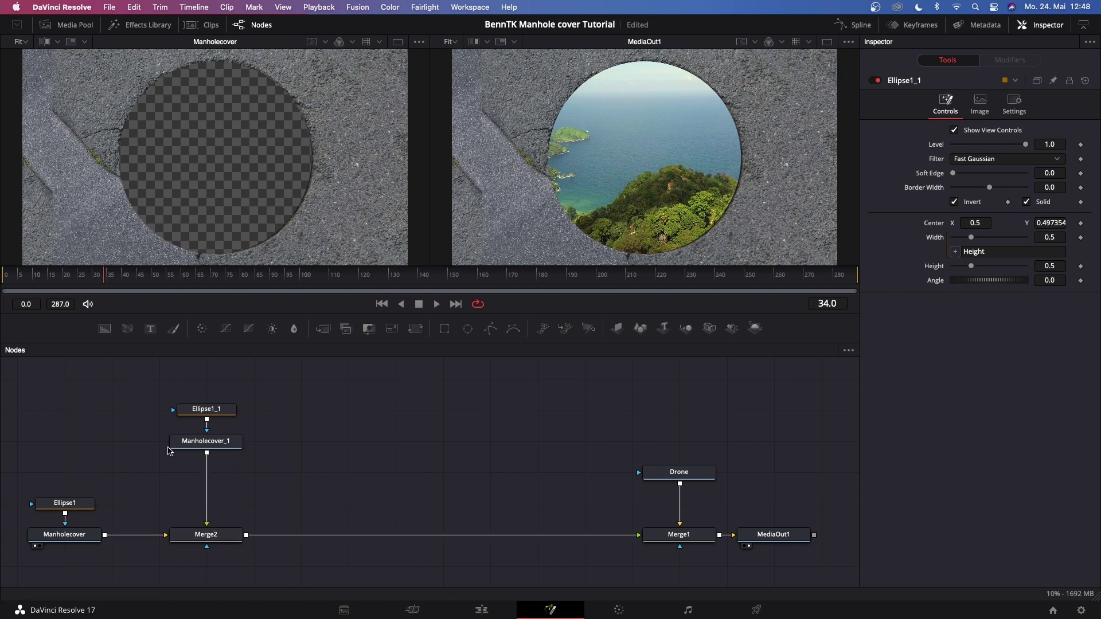
Rename the original Ellipse1 mask as OuterCircle.
left_click(65, 504)
key("F2")
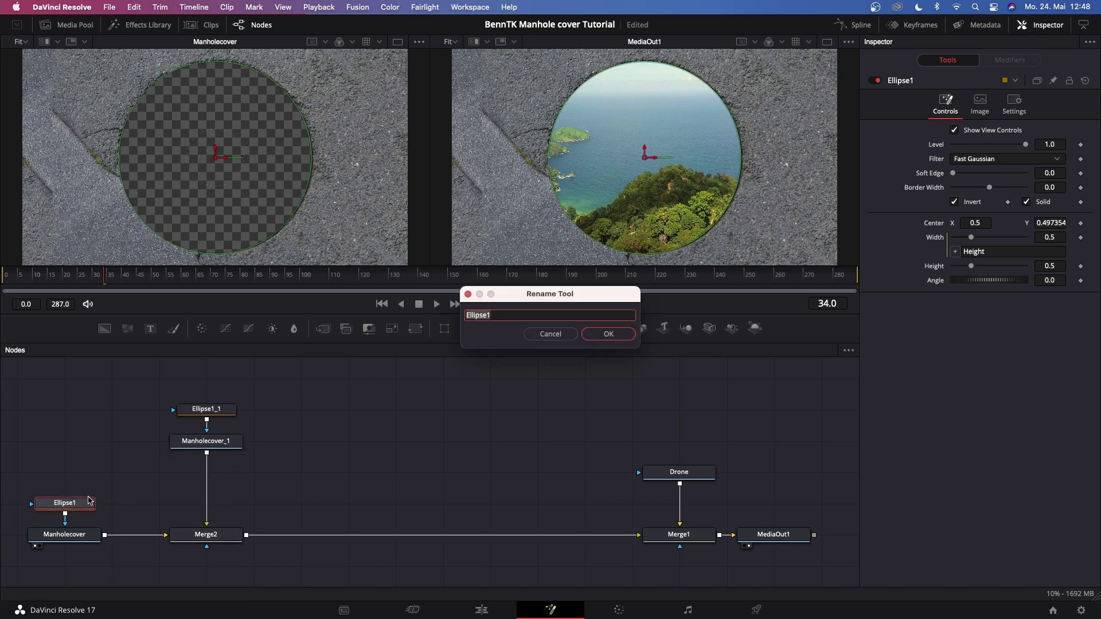
type("O")
key("Return")
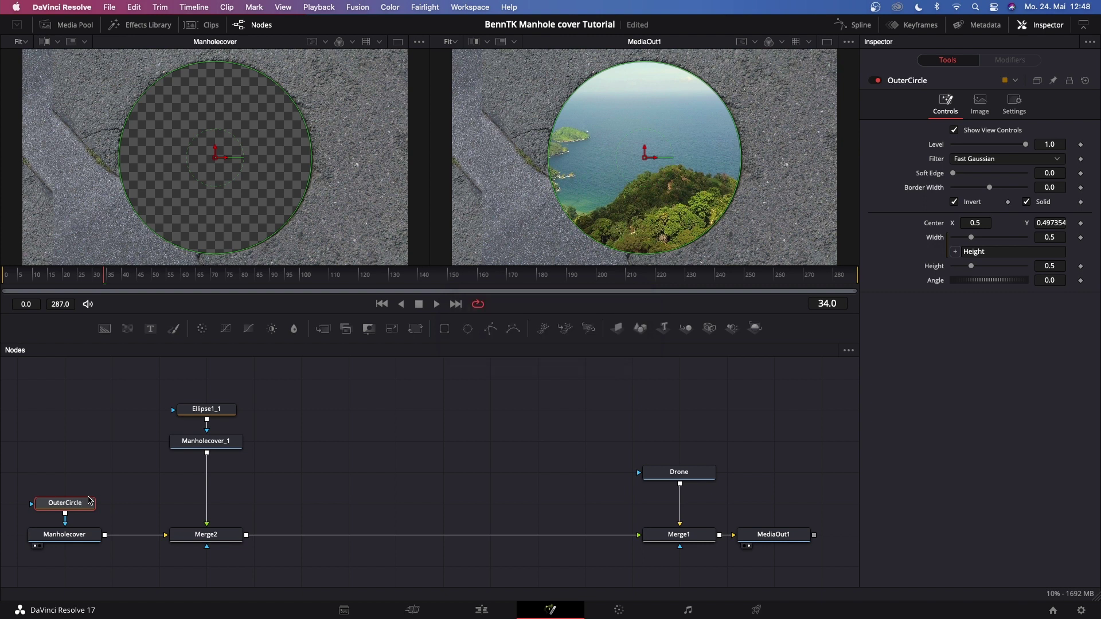
Rename the Ellipse1_1 mask as Ineercircle and fit it uninverted around the inner stone plate at height 0.299 and center Y 0.507936.
left_click(203, 410)
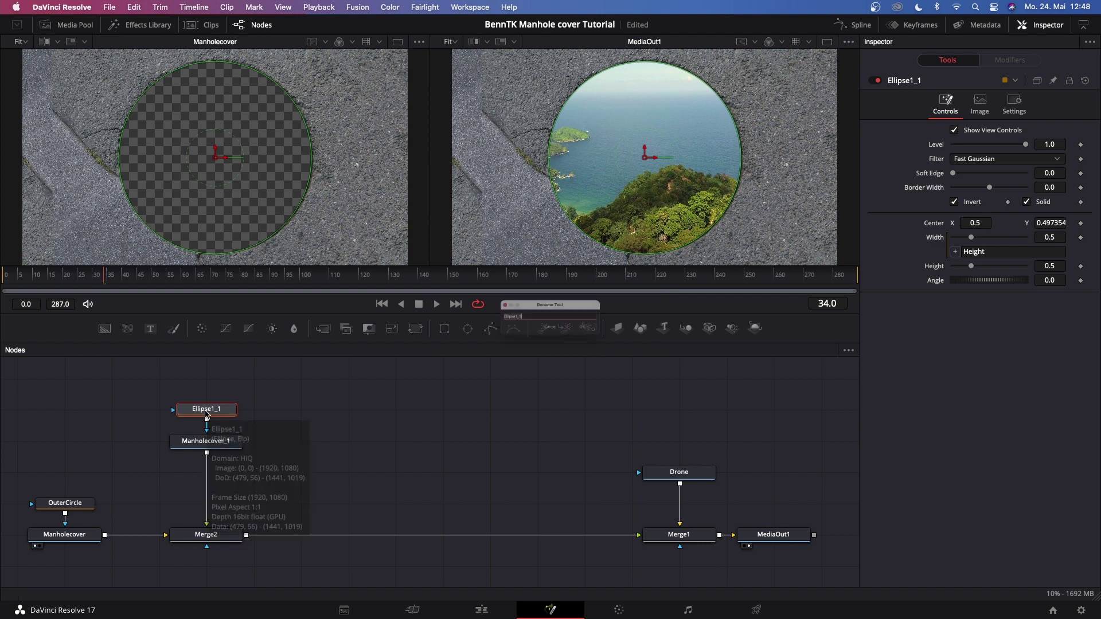
key("F2")
type("Ineercircle")
key("Return")
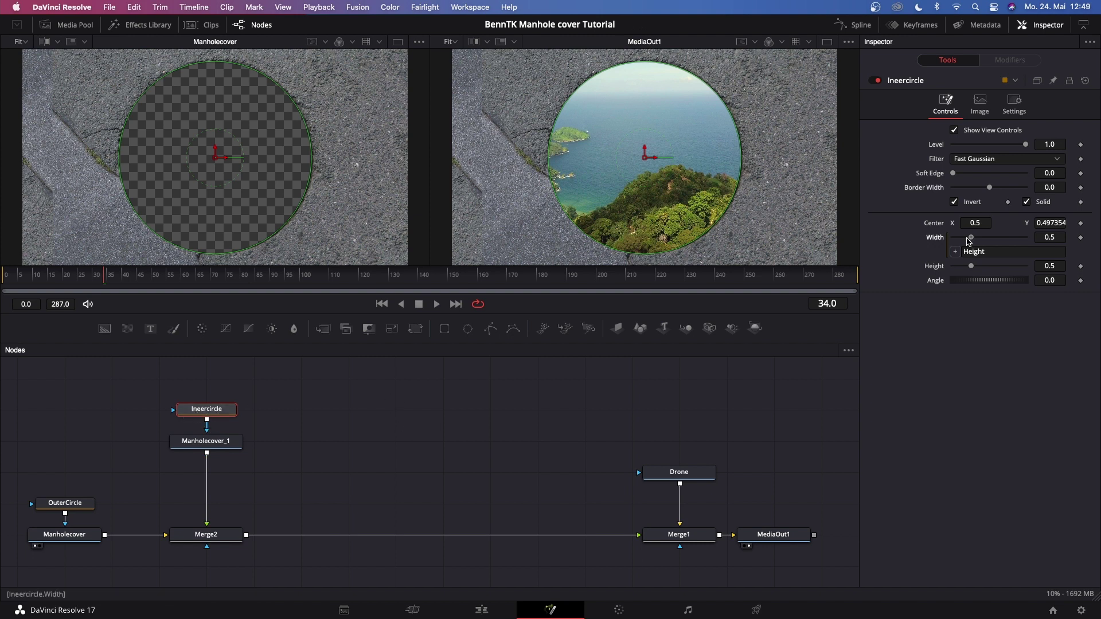
left_click_drag(969, 241, 965, 240)
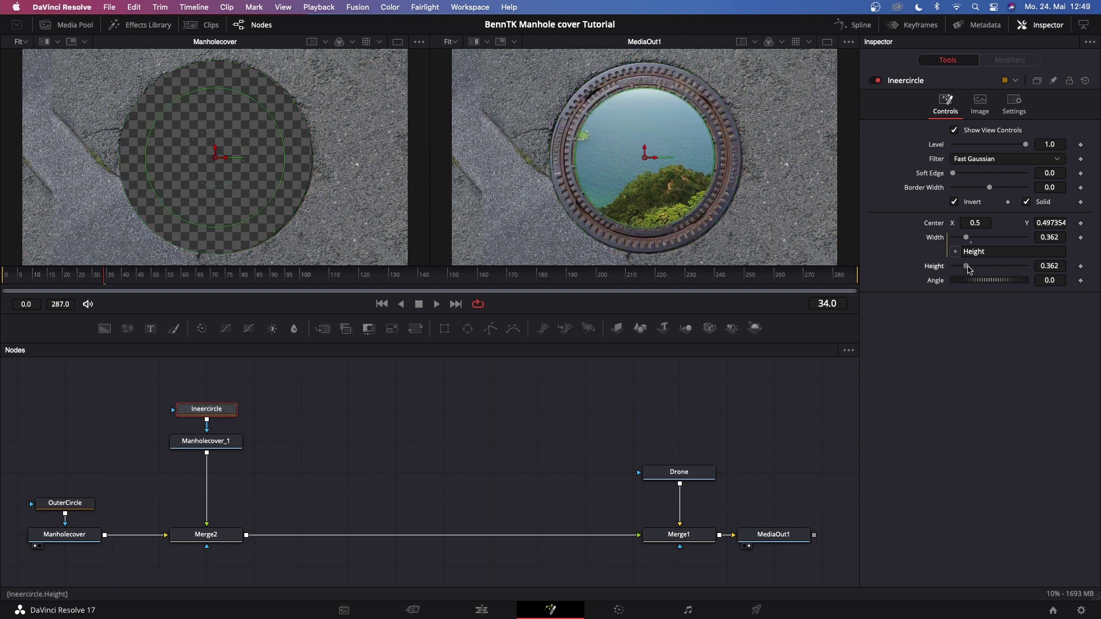
left_click(955, 202)
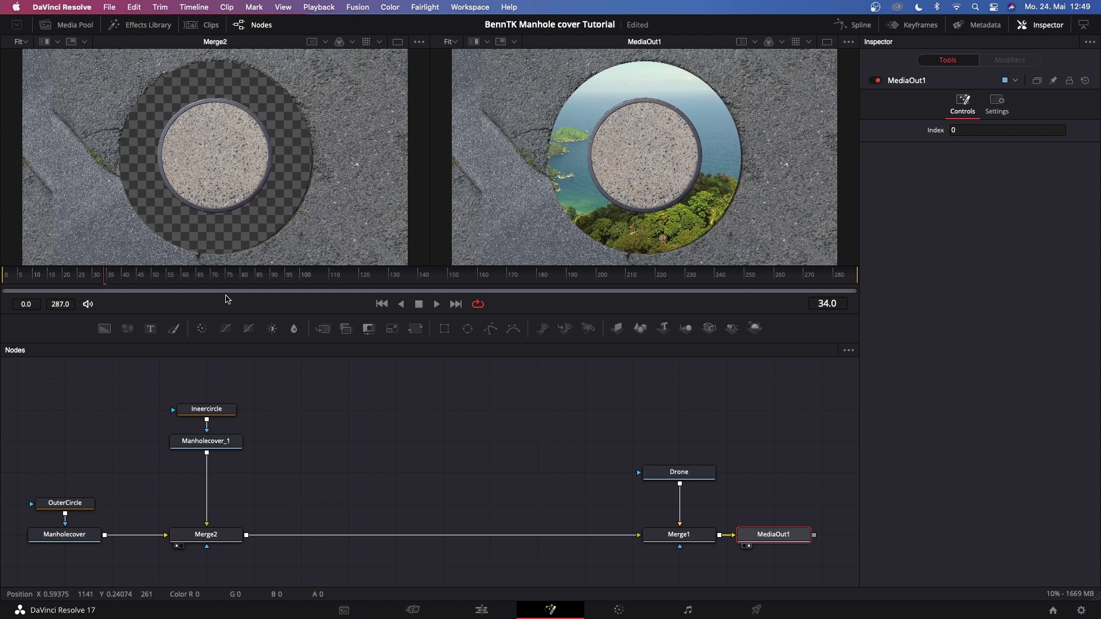
Insert a Transform node between Manholecover_1 and Merge2.
left_click(227, 443)
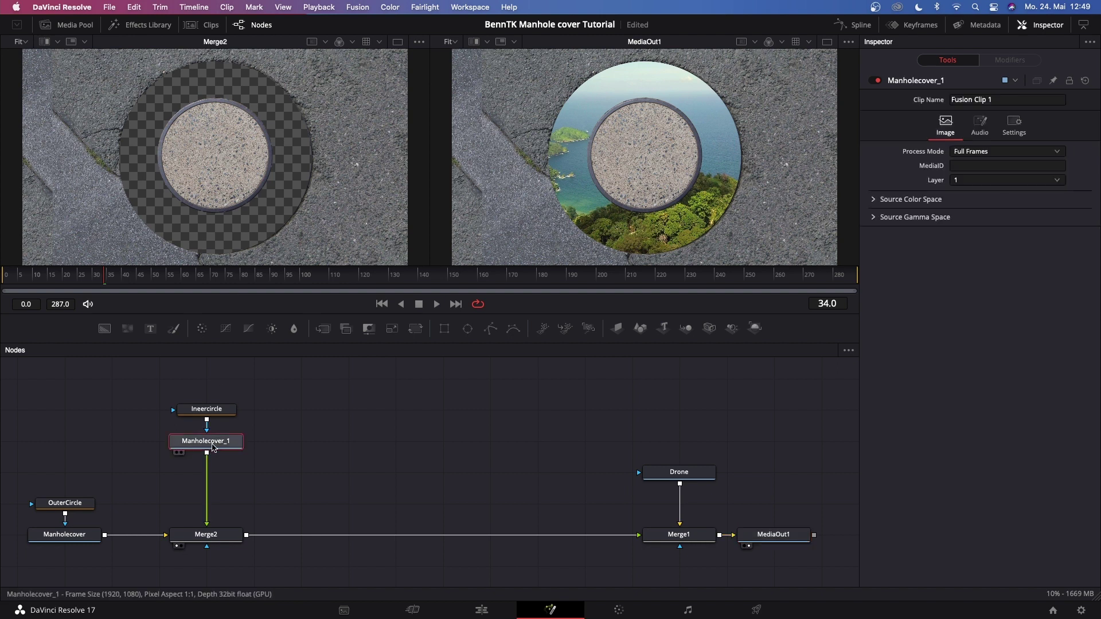
left_click(415, 330)
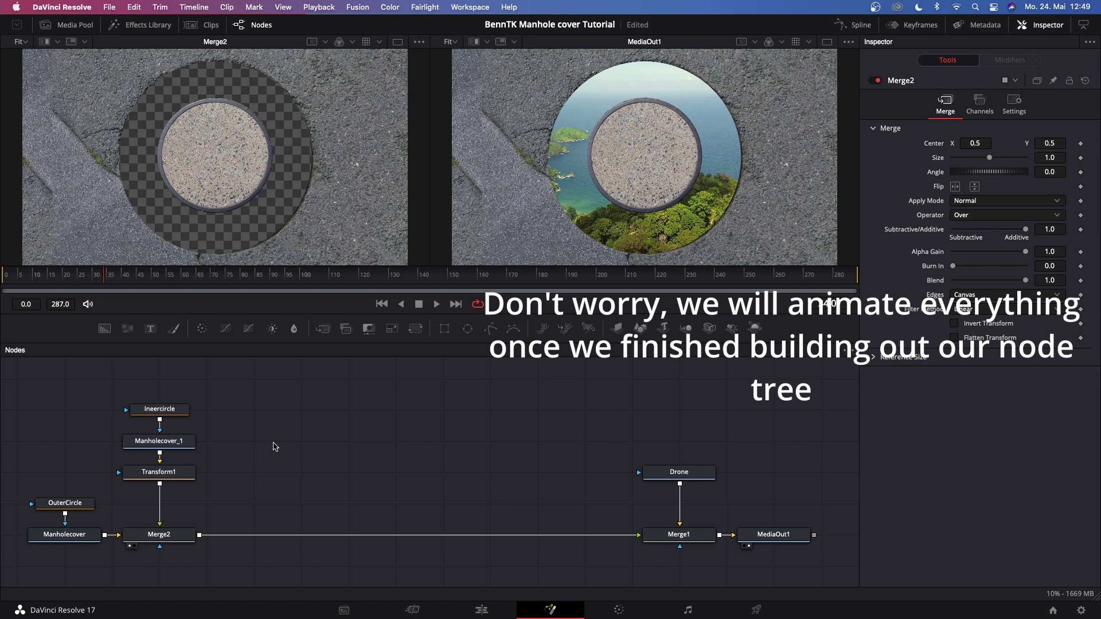
Paste another Manholecover copy with its mask beside Transform1 and connect it to the foreground of a new Merge node after Merge2.
key("cmd+v")
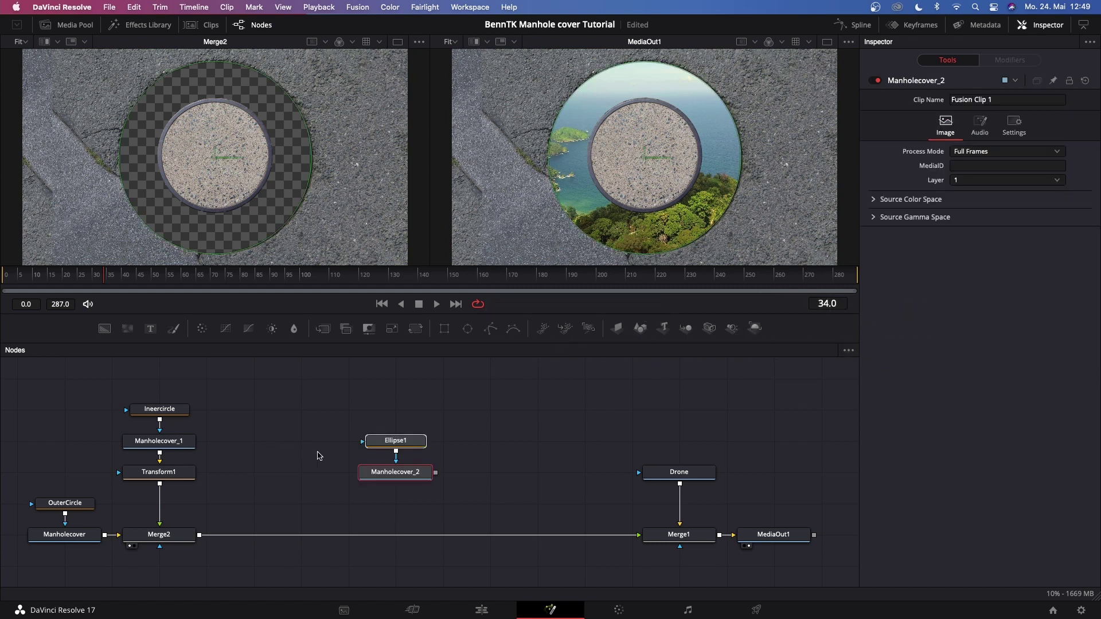
left_click_drag(370, 430, 254, 441)
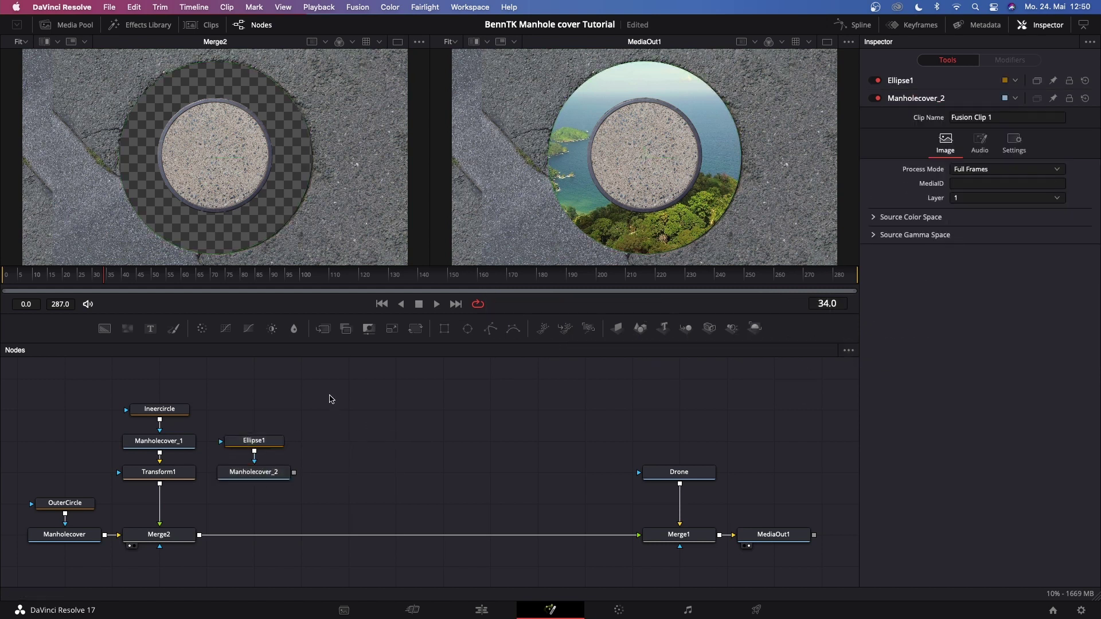
left_click_drag(330, 333, 256, 537)
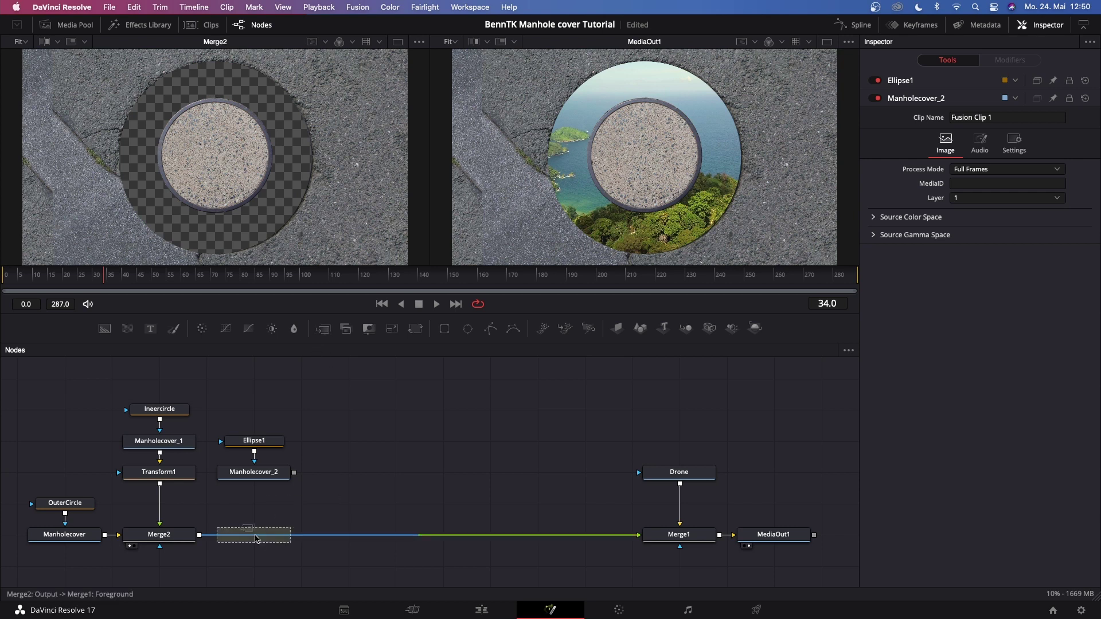
left_click_drag(255, 538, 256, 538)
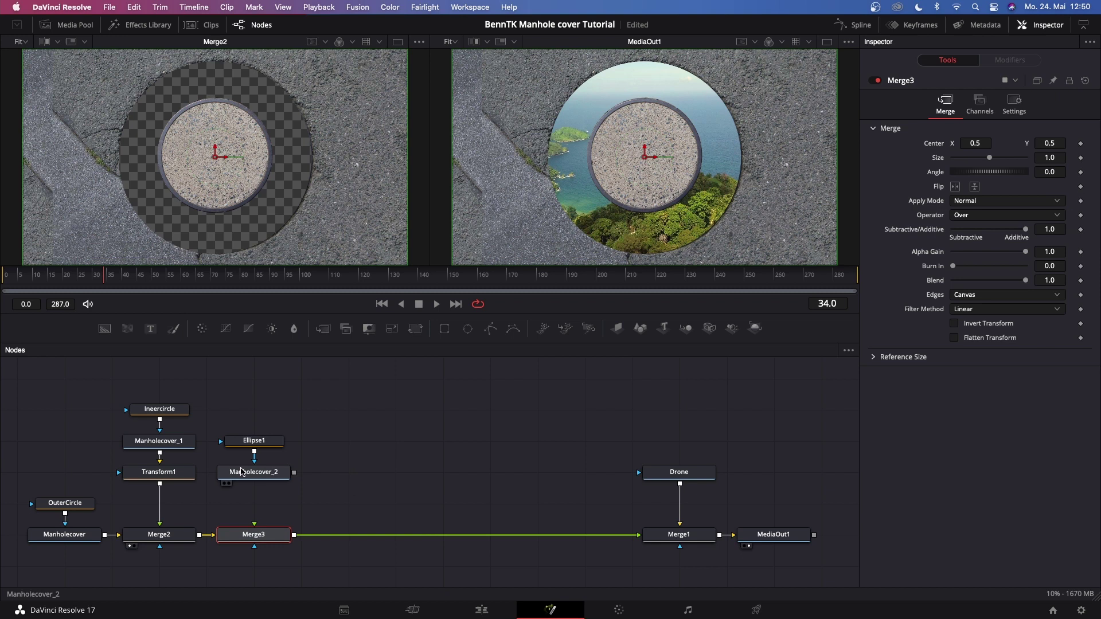
left_click_drag(294, 474, 254, 525)
Delete the Ellipse1 mask attached to Manholecover_2 and show Merge3 in the second viewer.
left_click(259, 443)
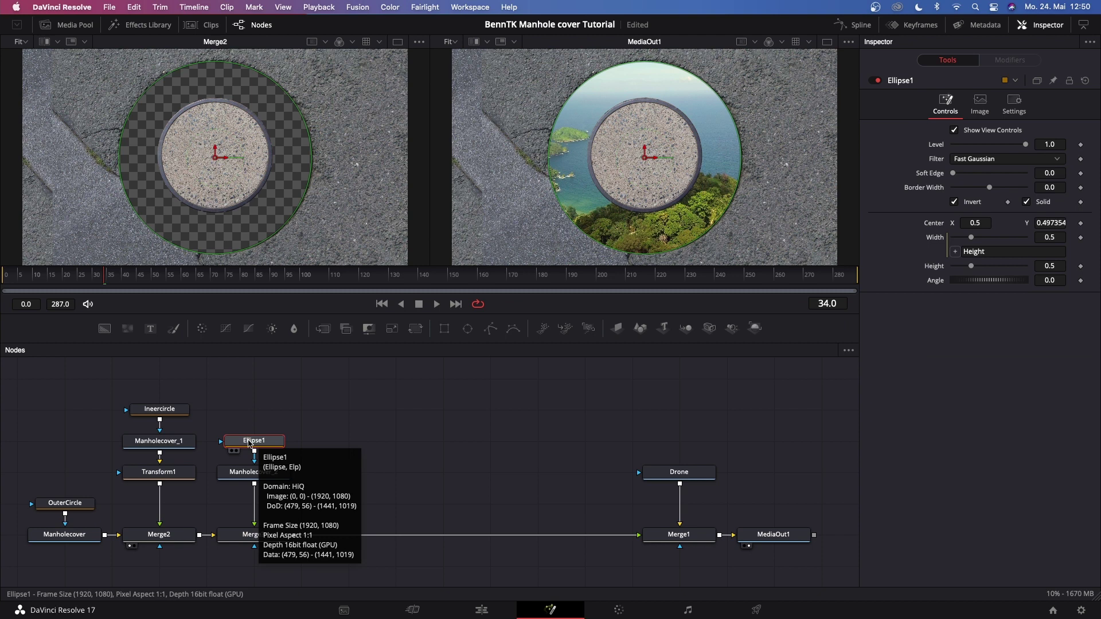
key("Delete")
left_click(253, 534)
key("2")
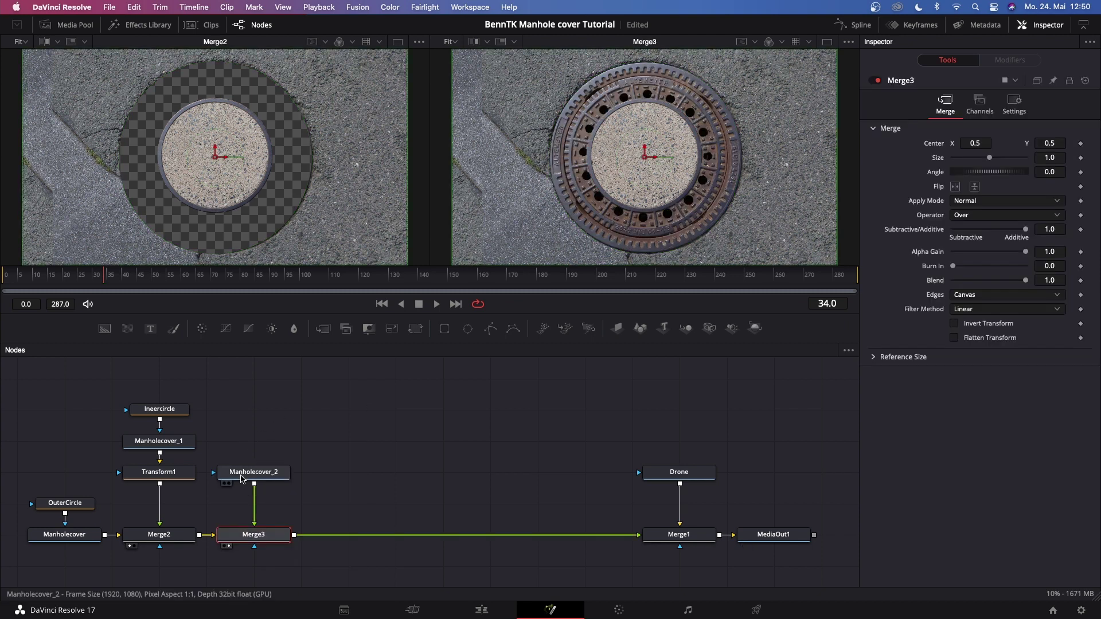
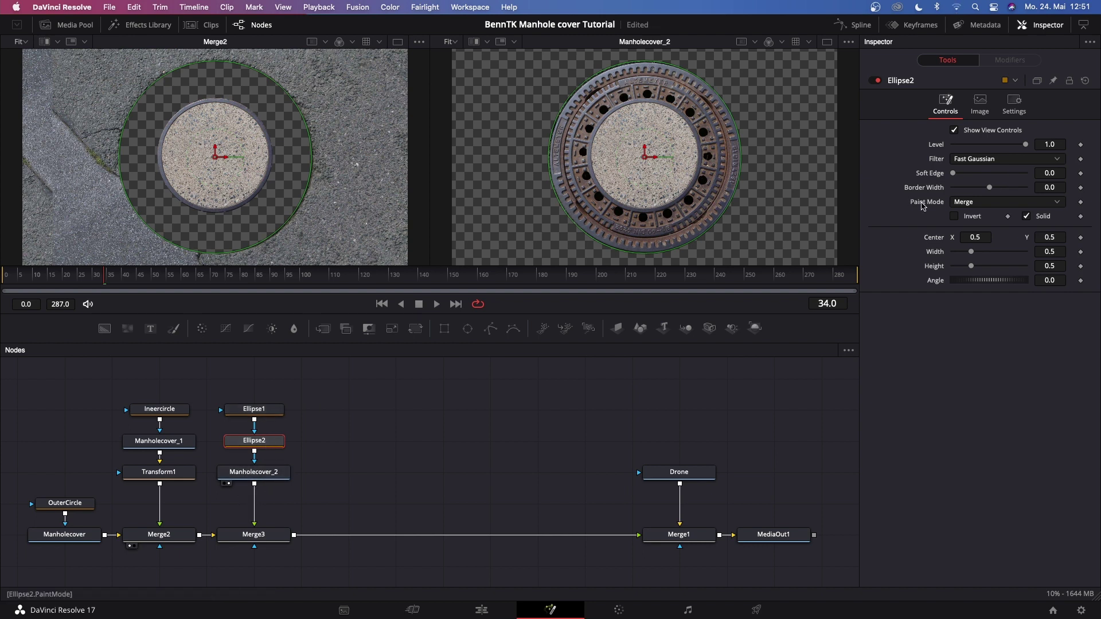
Set Ellipse2 to Subtract, with its width linked to its height and fitted to the inner plate at height 0.283, center Y 0.507936.
left_click(970, 207)
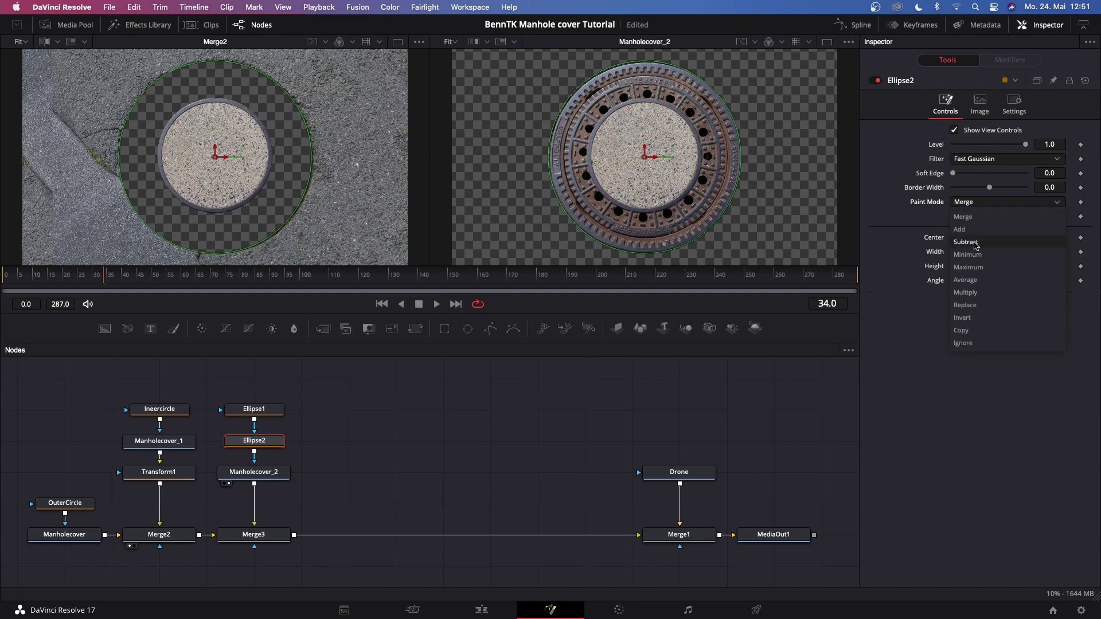
left_click(975, 244)
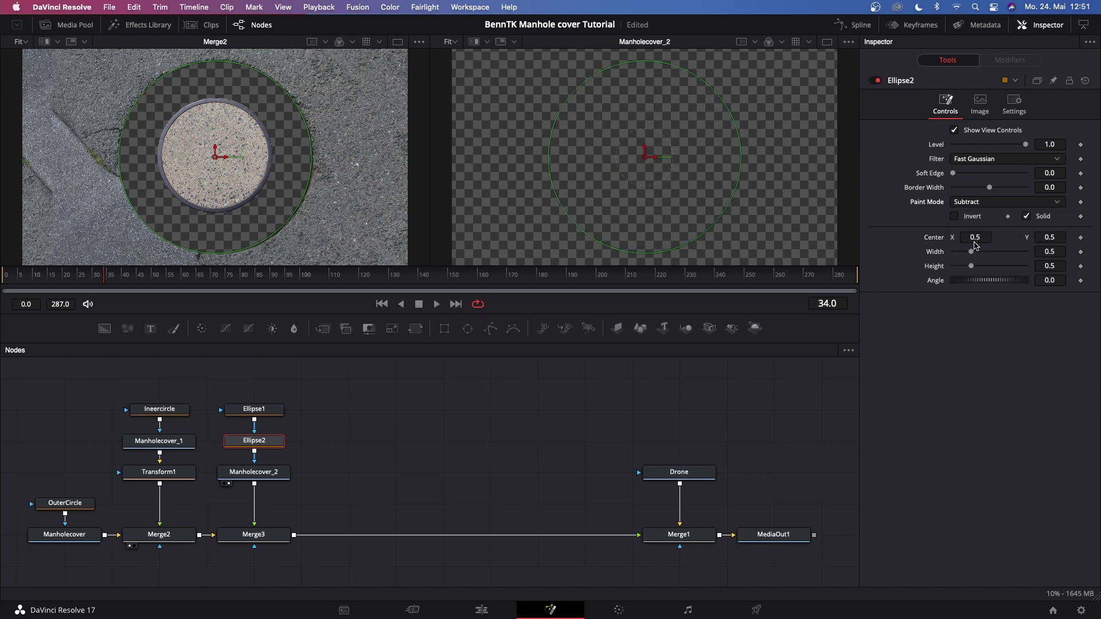
left_click(1054, 255)
type("=")
key("Return")
left_click(956, 266)
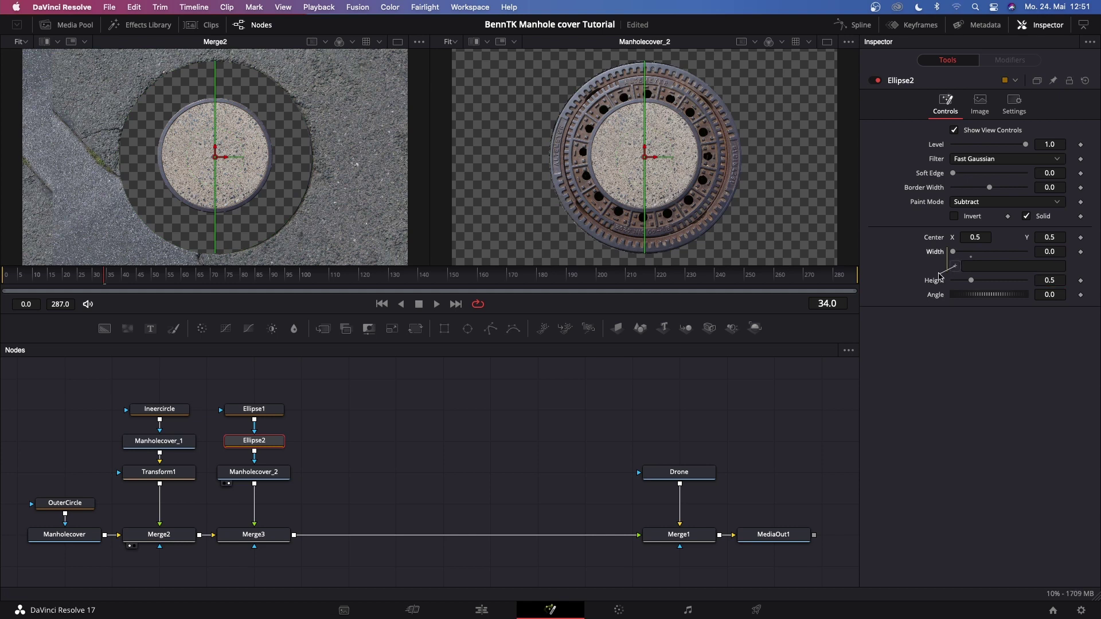
left_click_drag(935, 284, 966, 282)
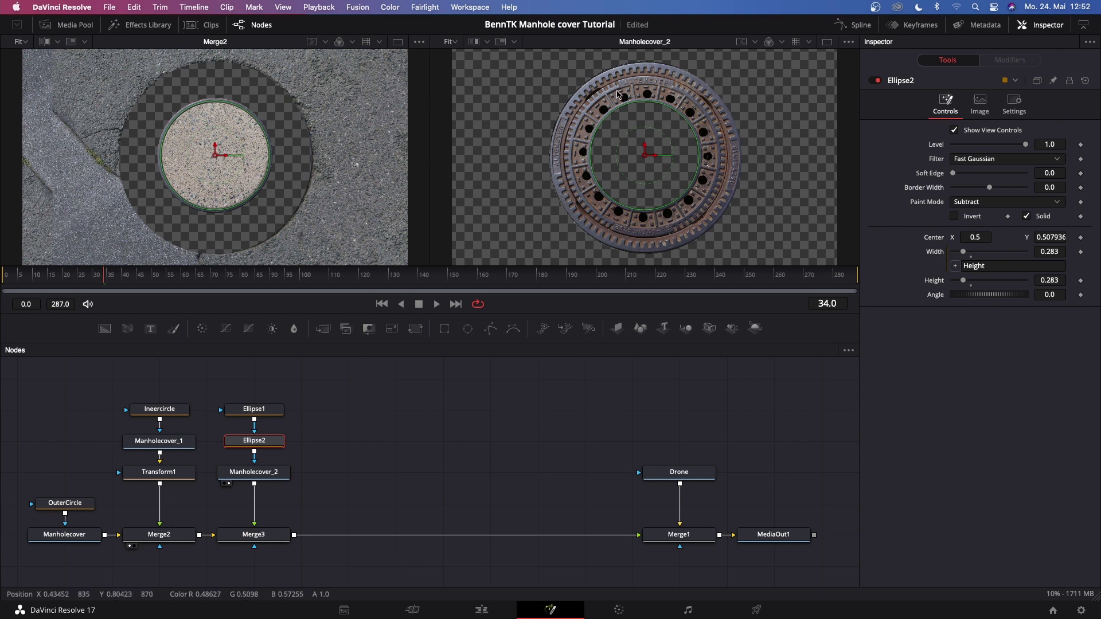
Group the Ellipse1 and Ellipse2 masks and name the group OuterCircleGroup.
left_click(250, 389)
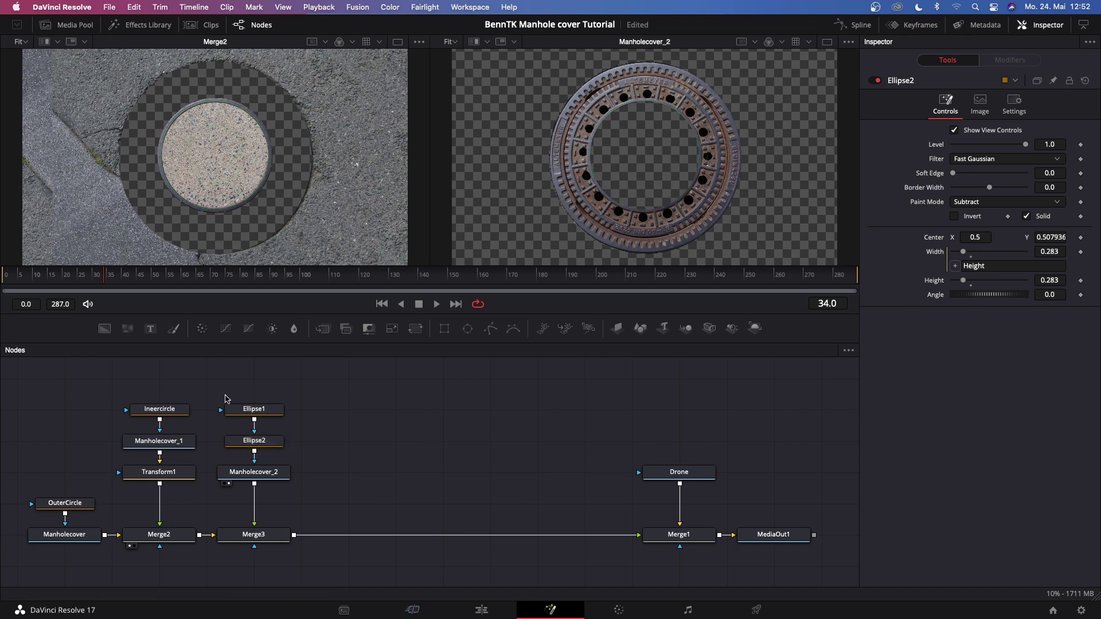
left_click_drag(247, 394, 255, 453)
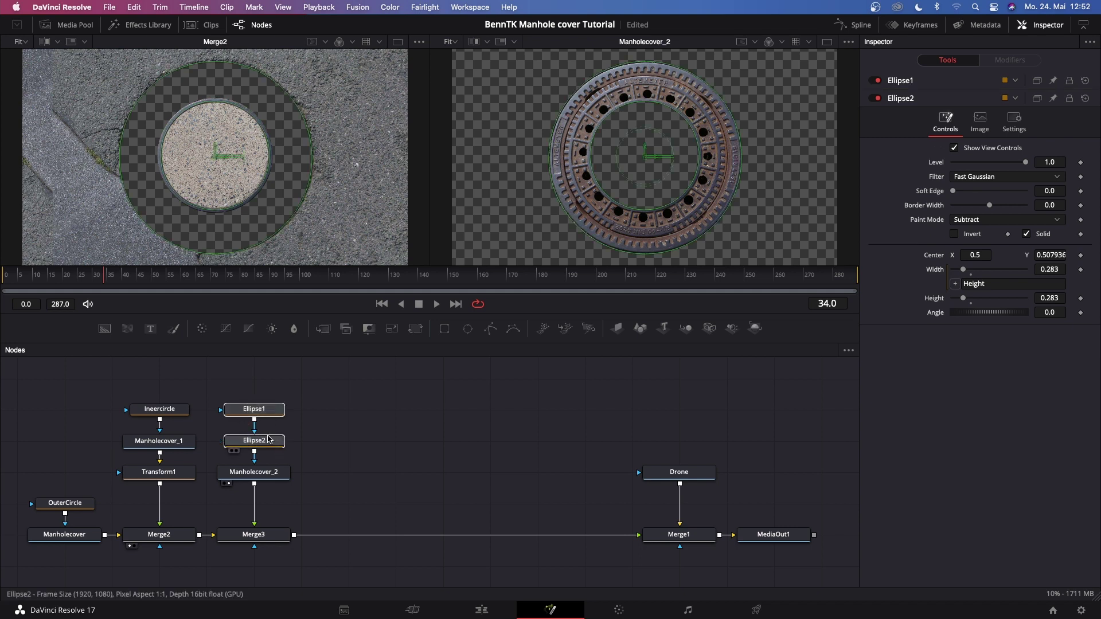
key("super+g")
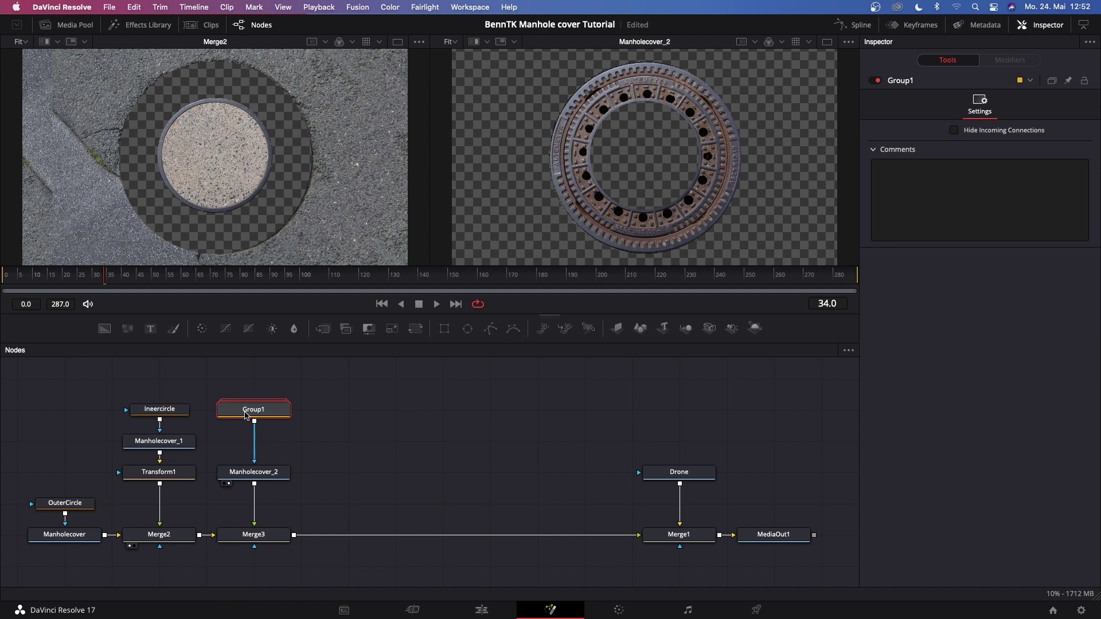
key("F2")
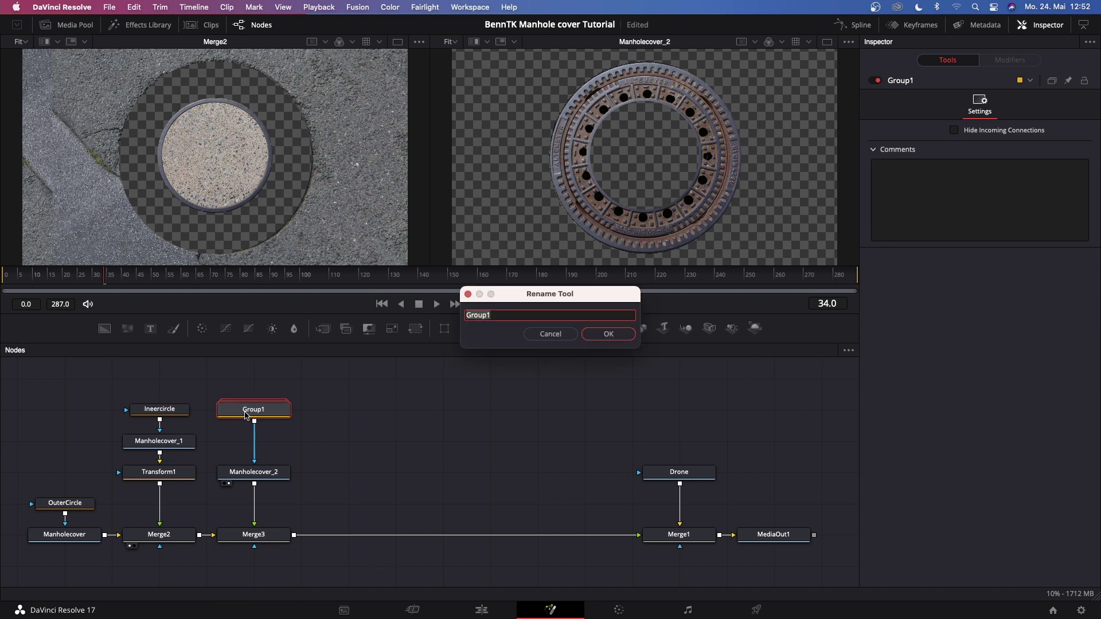
type("OuterCircleGroup")
key("Return")
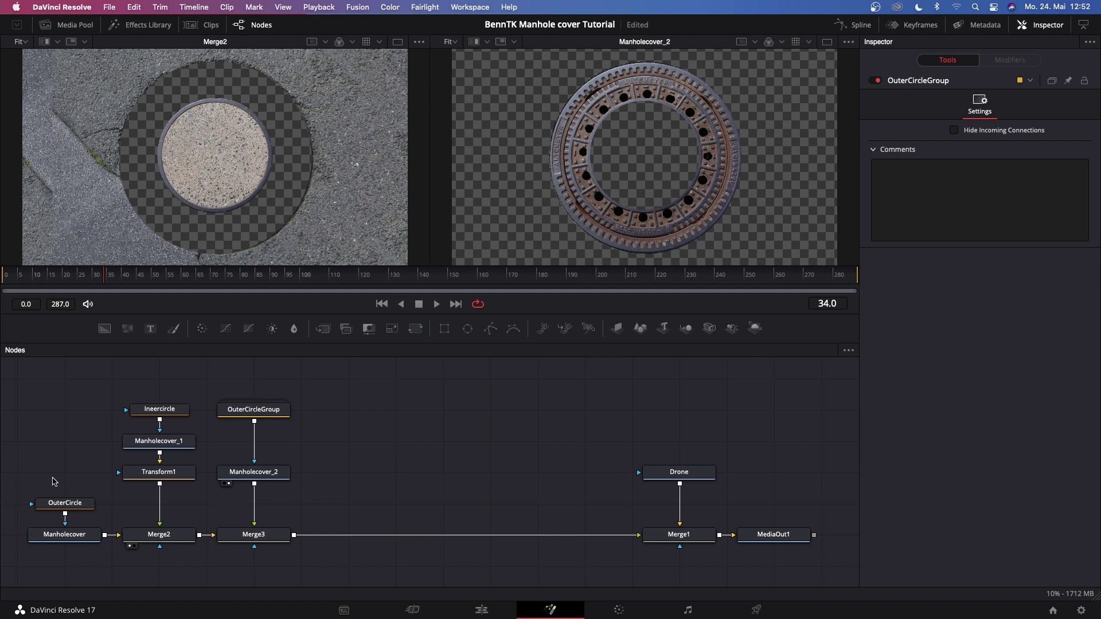
left_click(57, 507)
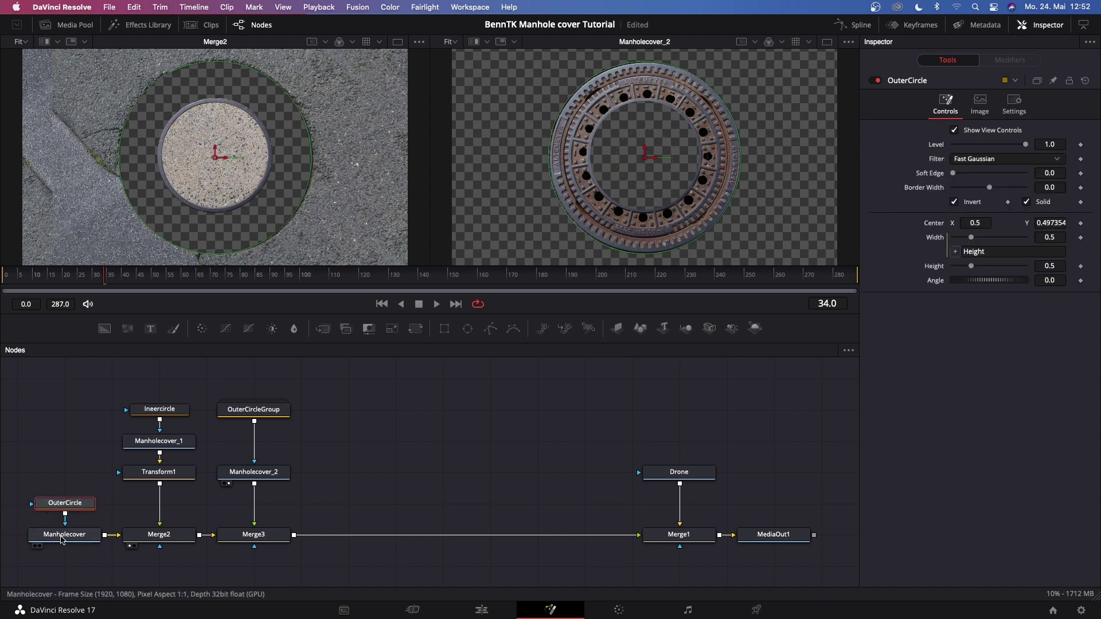
left_click(62, 537)
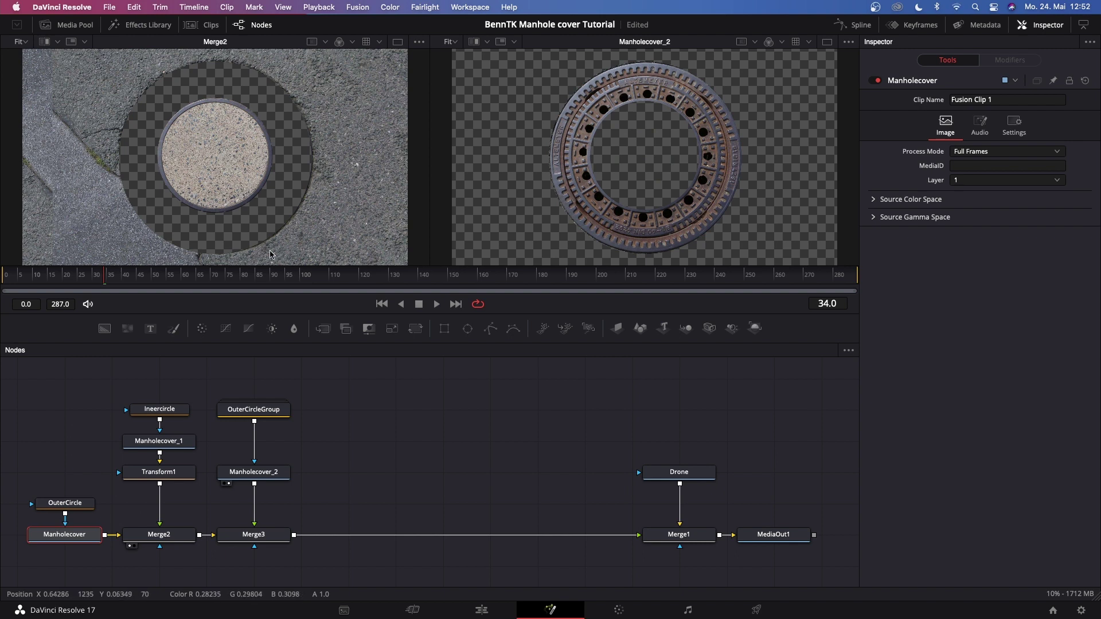
left_click(160, 408)
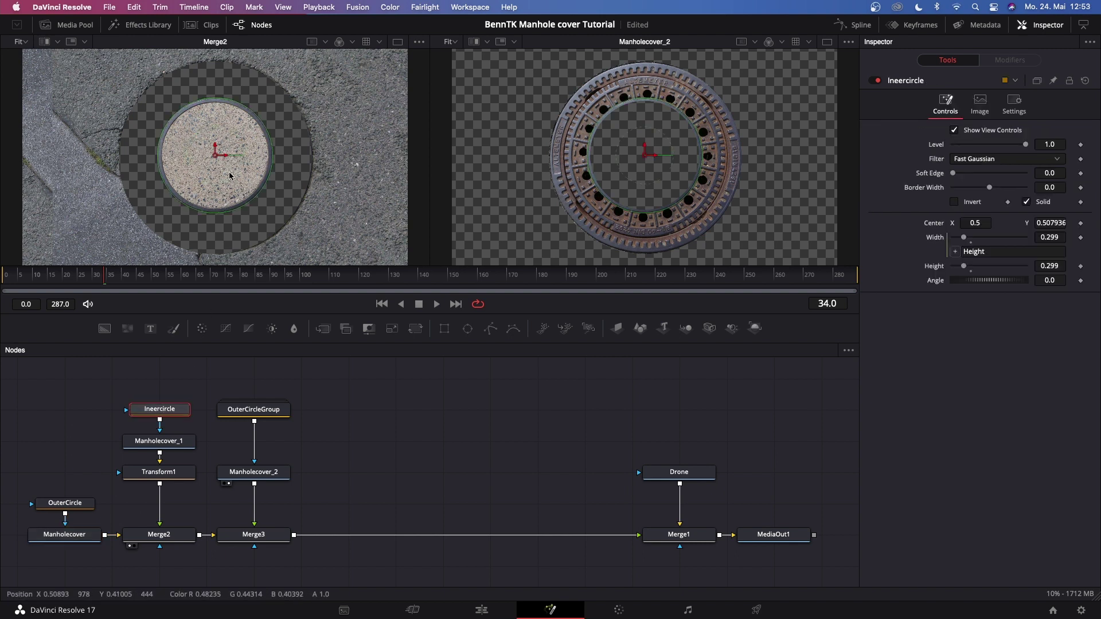
left_click_drag(280, 382, 249, 545)
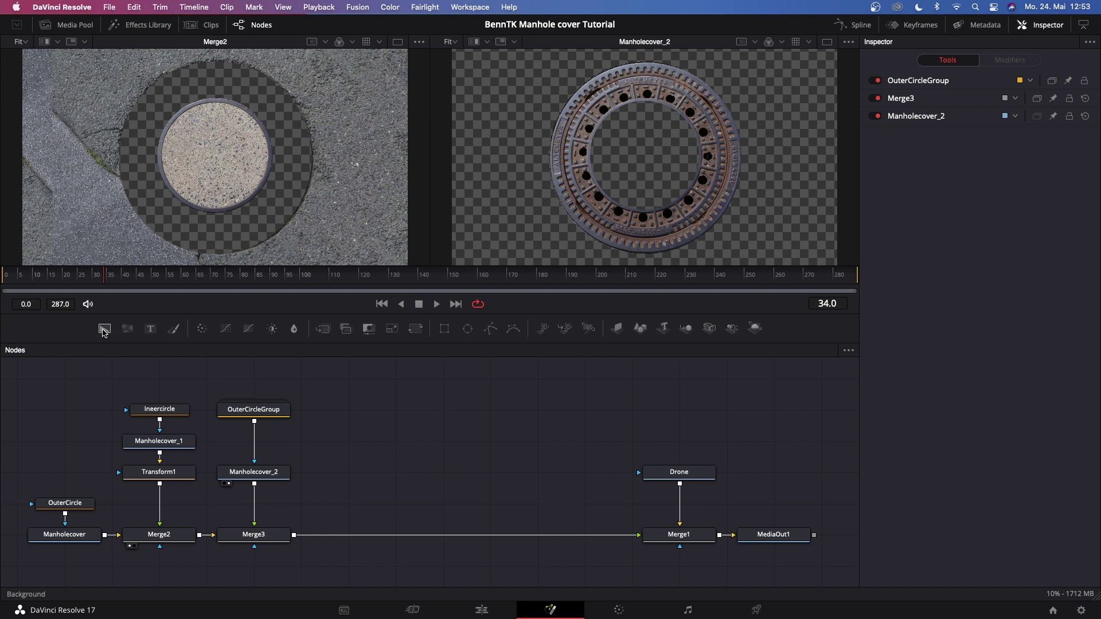
Add a Background node in the empty area level with Manholecover_2 and set its color to Magenta.
left_click_drag(104, 329, 410, 447)
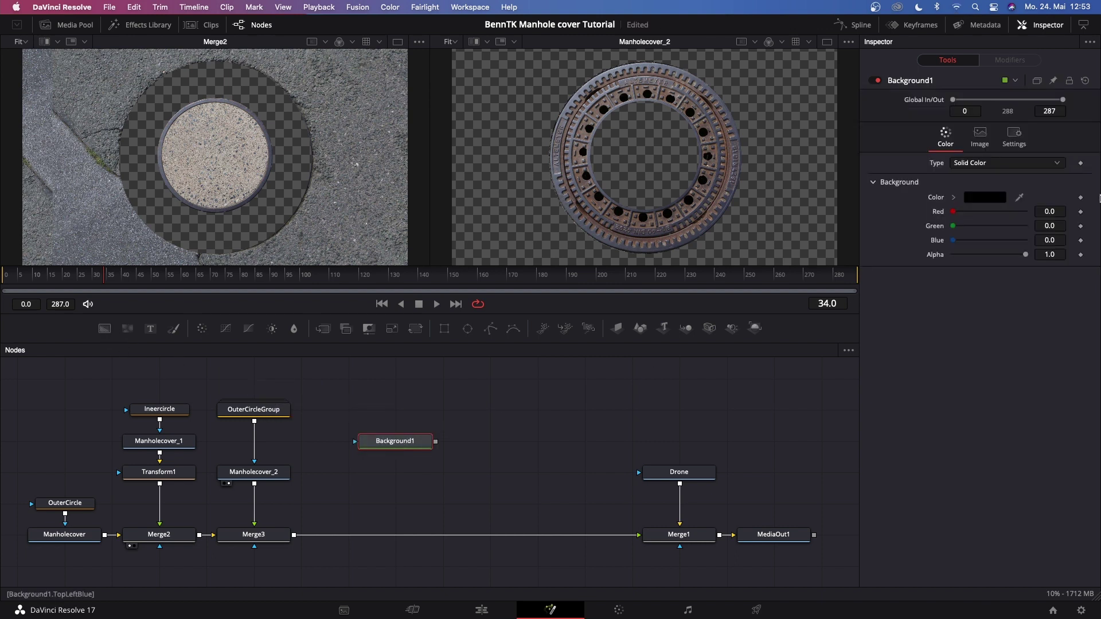
left_click(984, 197)
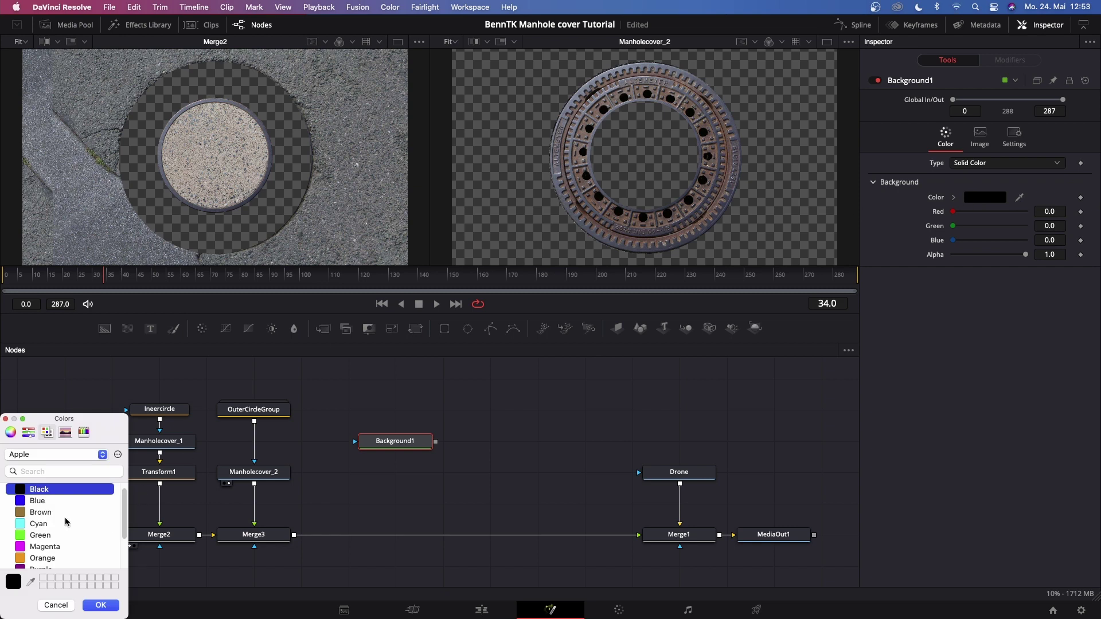
left_click(34, 546)
key("Return")
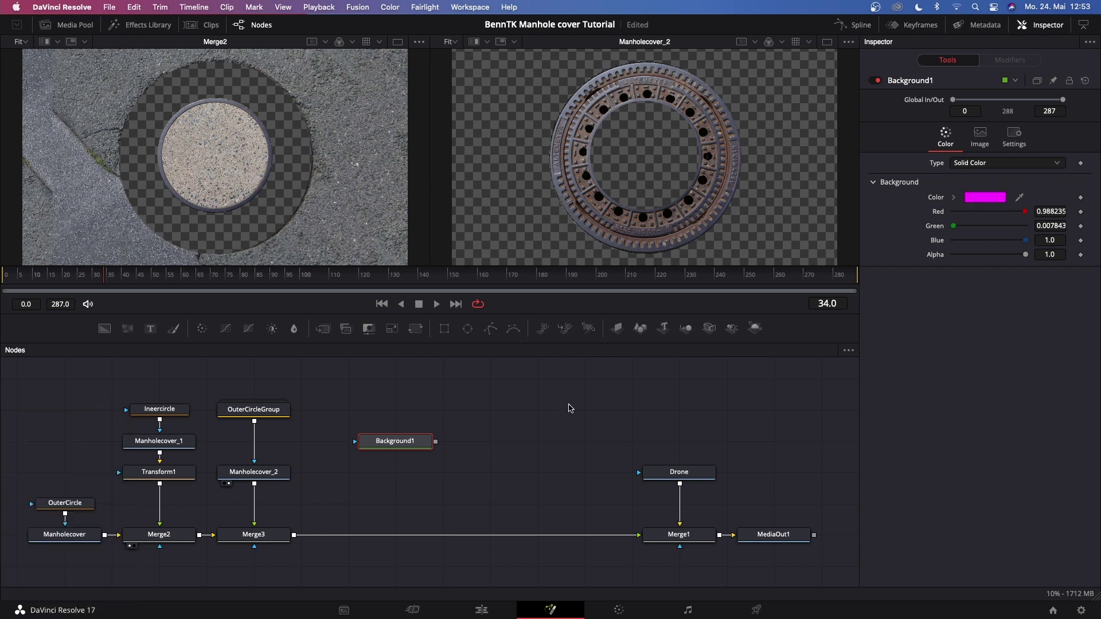
left_click_drag(386, 443, 386, 475)
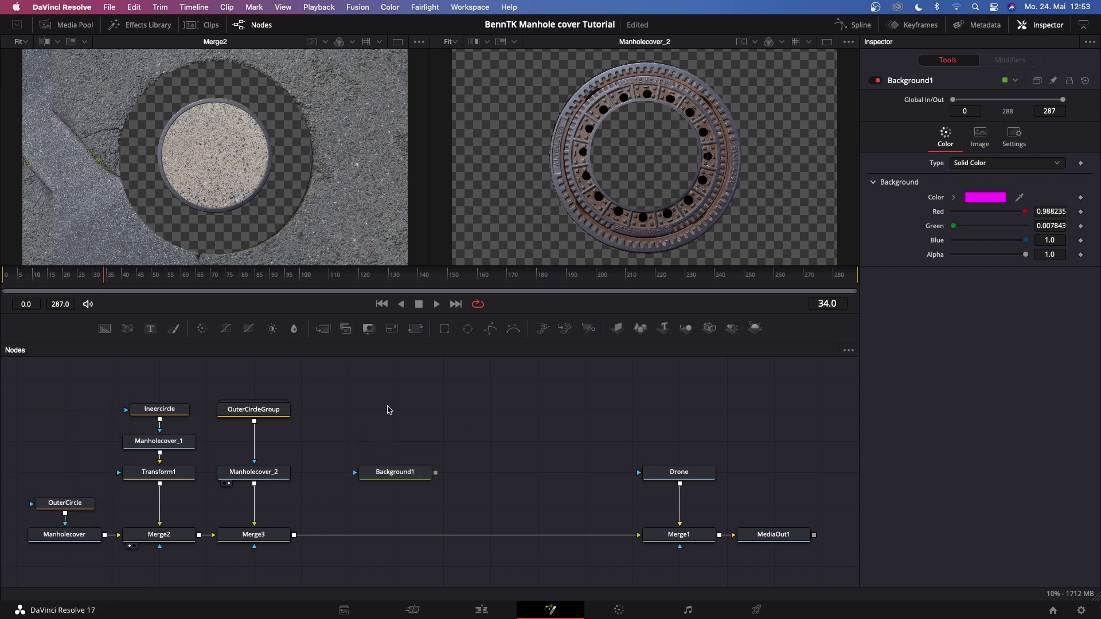
Insert a Merge node after Merge3, connect Background1 to its foreground, and show MediaOut1 in the second viewer.
left_click_drag(326, 330, 389, 539)
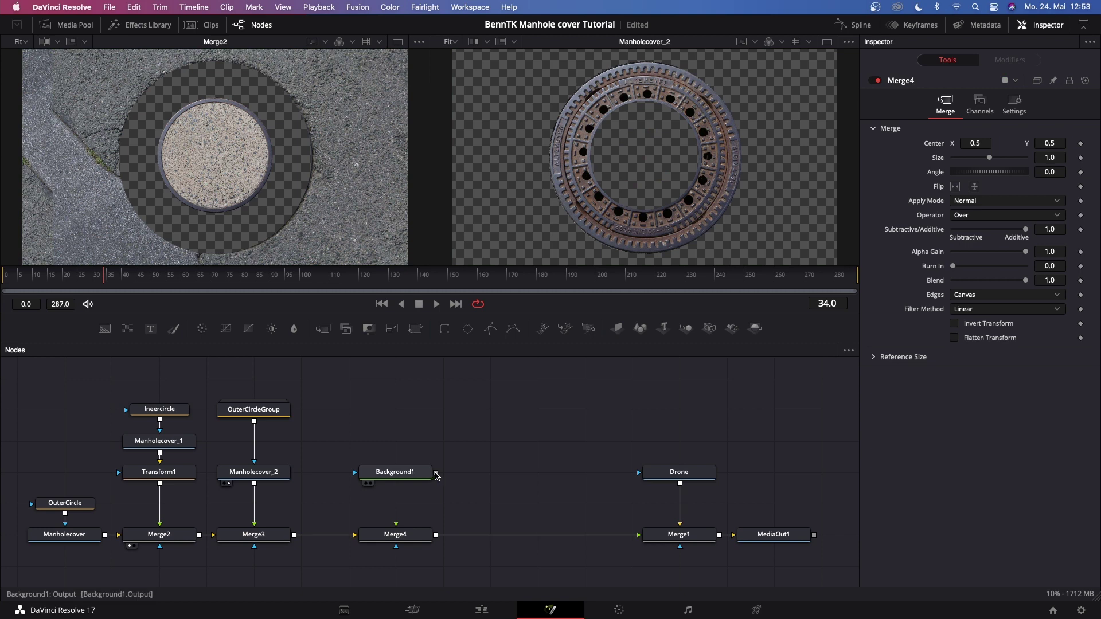
left_click_drag(436, 476, 396, 525)
left_click(774, 534)
key("2")
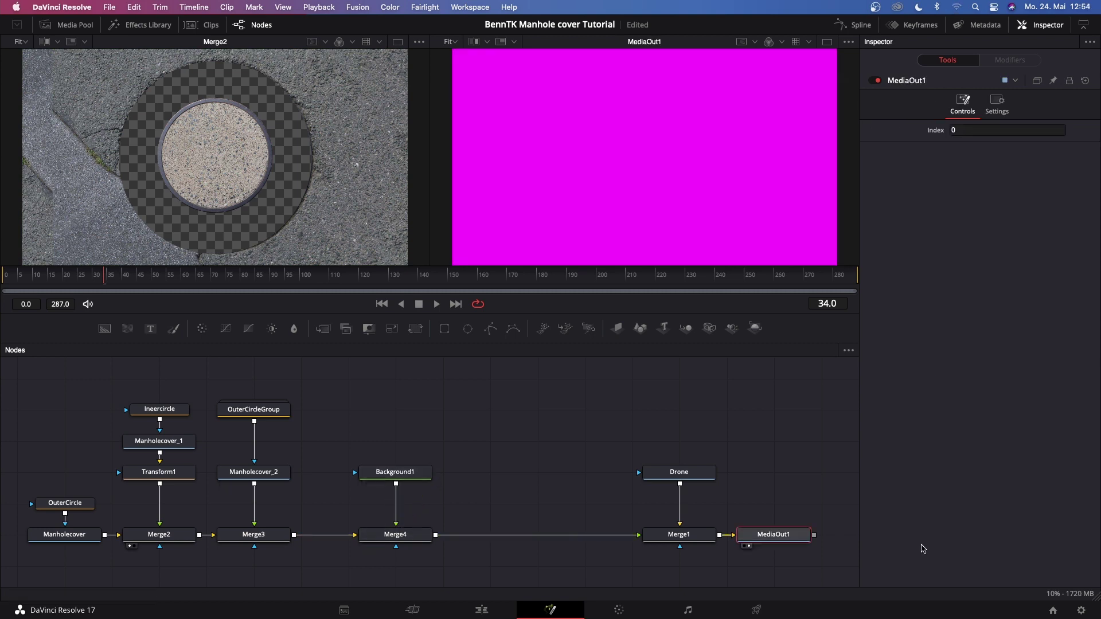
Add a Mask Paint node as the effect mask of Background1 and show it in the first viewer.
left_click(401, 479)
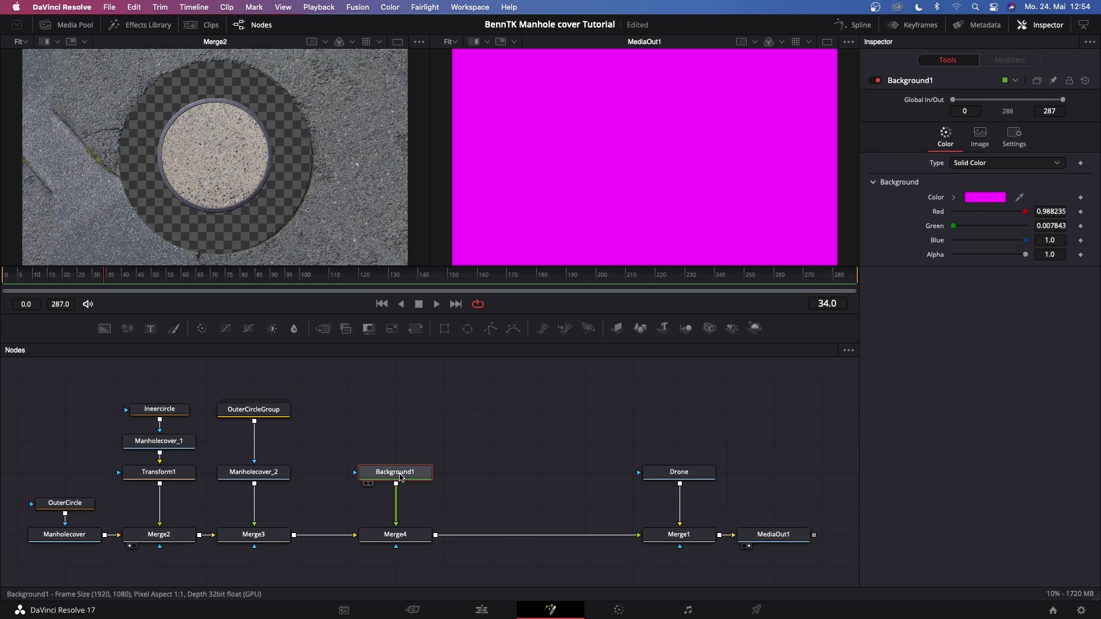
key("shift+space")
type("M")
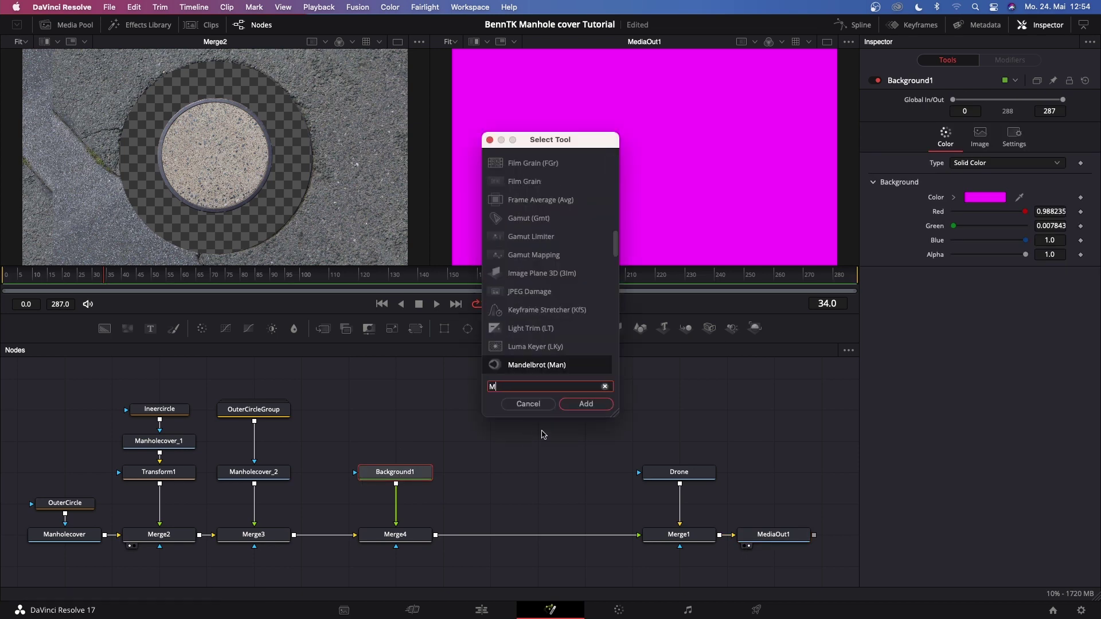
type("ask Paint")
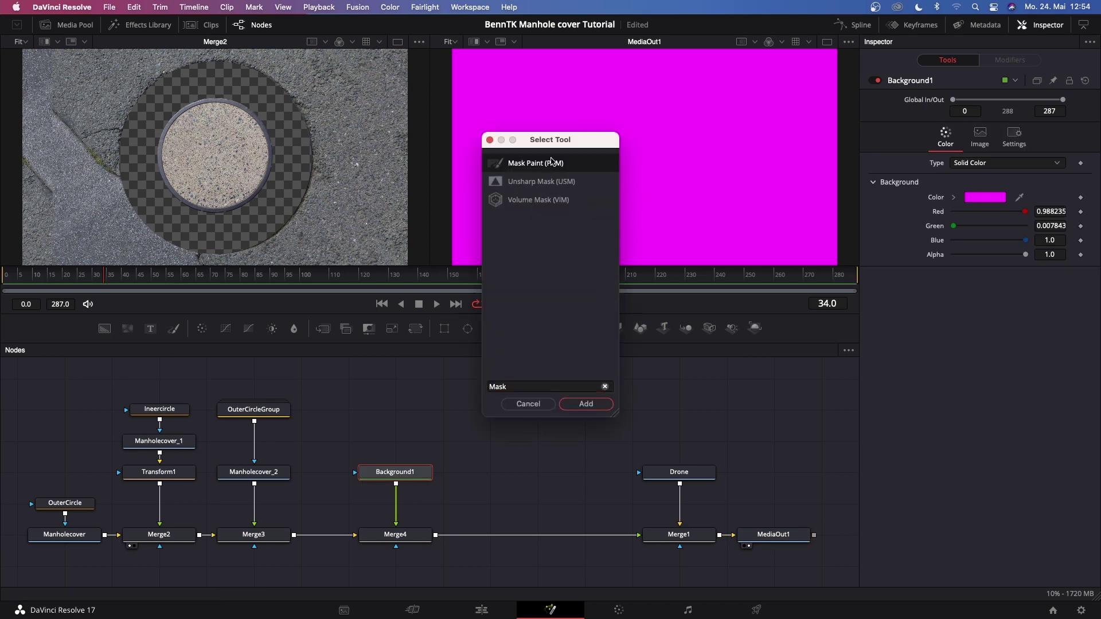
left_click(586, 405)
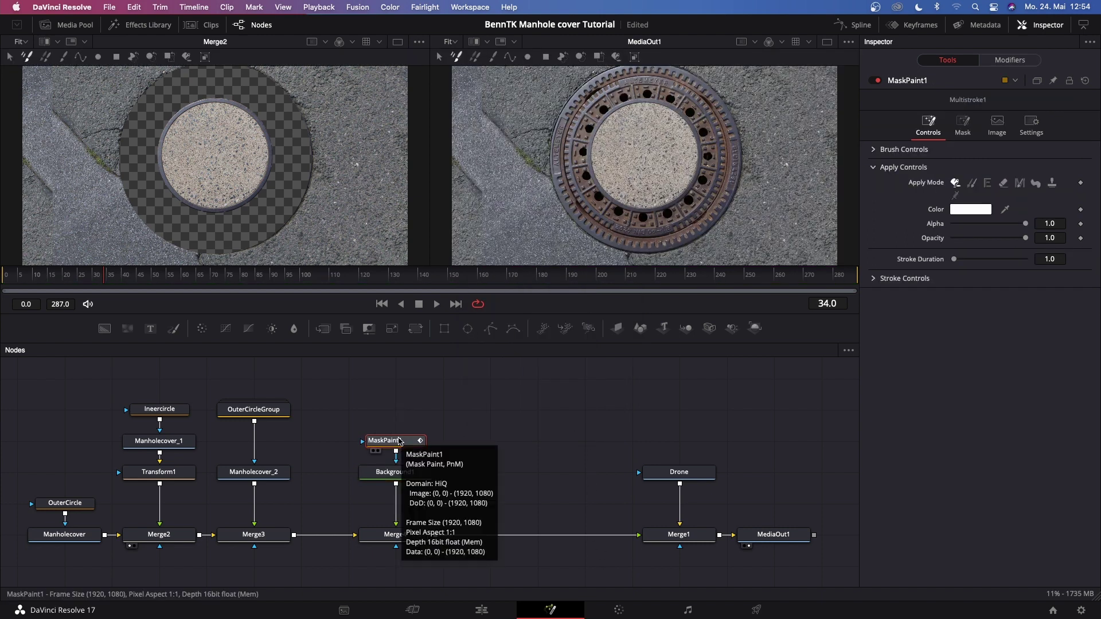
key("1")
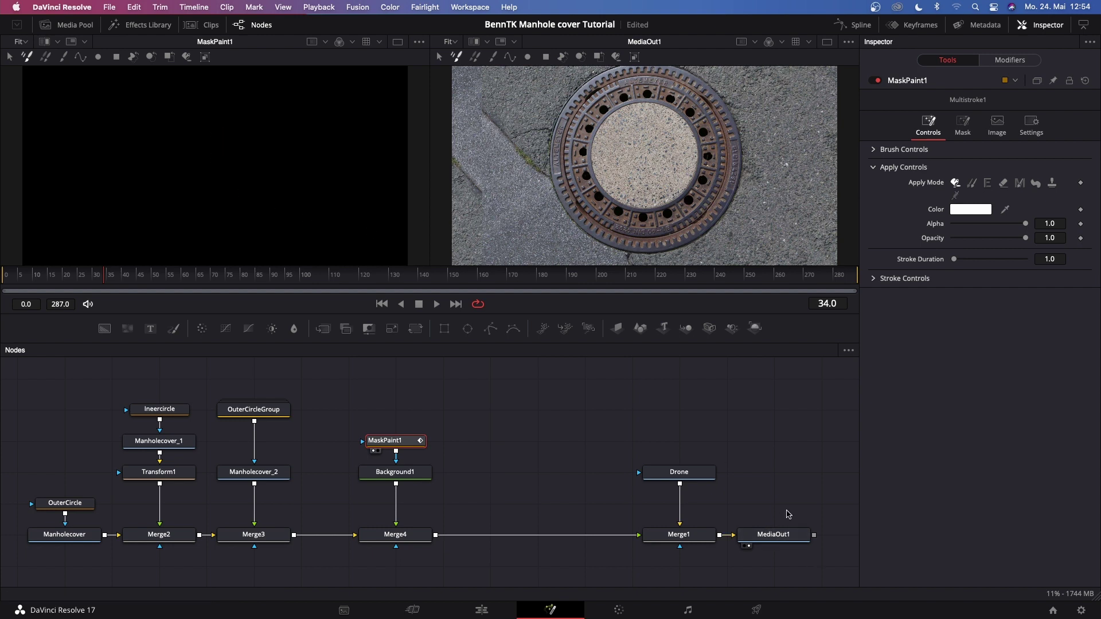
Draw a closed zigzag polyline stroke around the cover's ring of holes, alternating inside and outside points like a star.
scroll(583, 103, "up", 2)
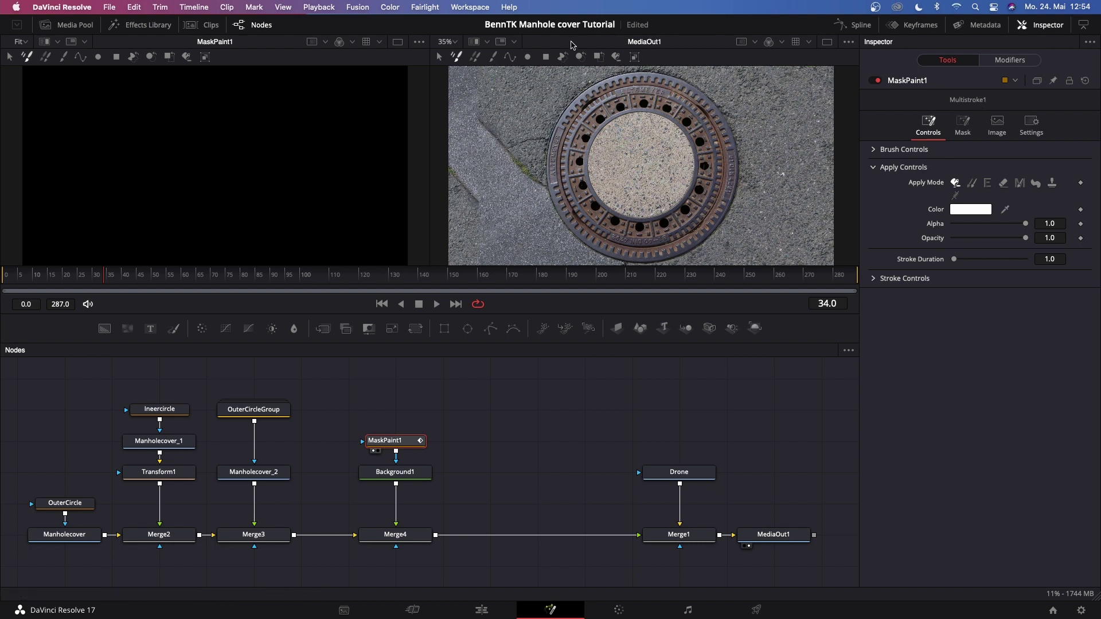
left_click(510, 57)
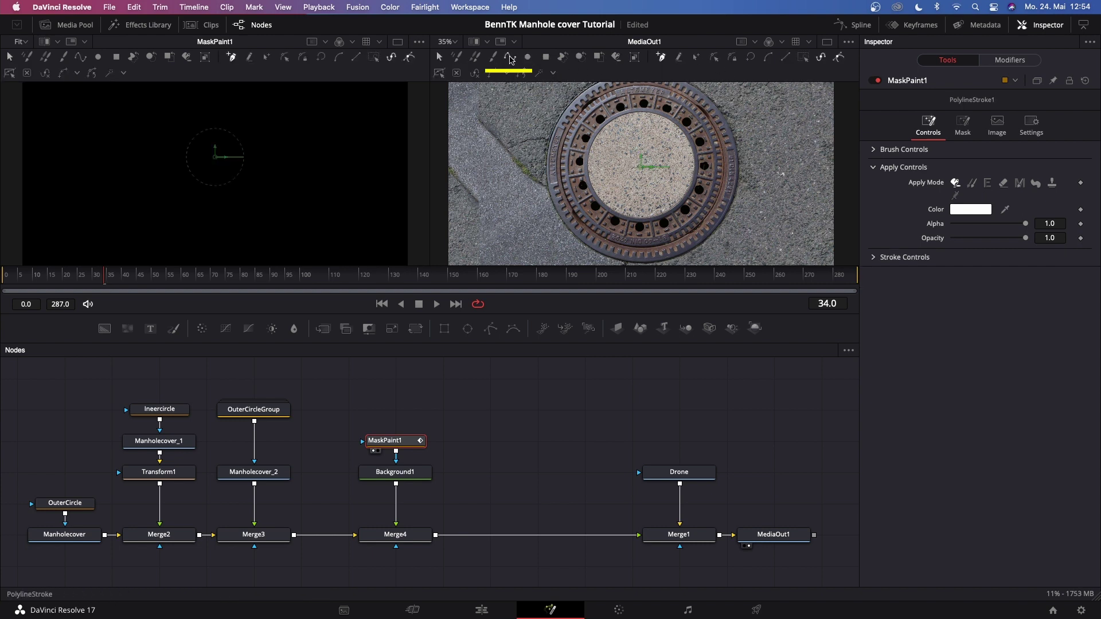
left_click(510, 57)
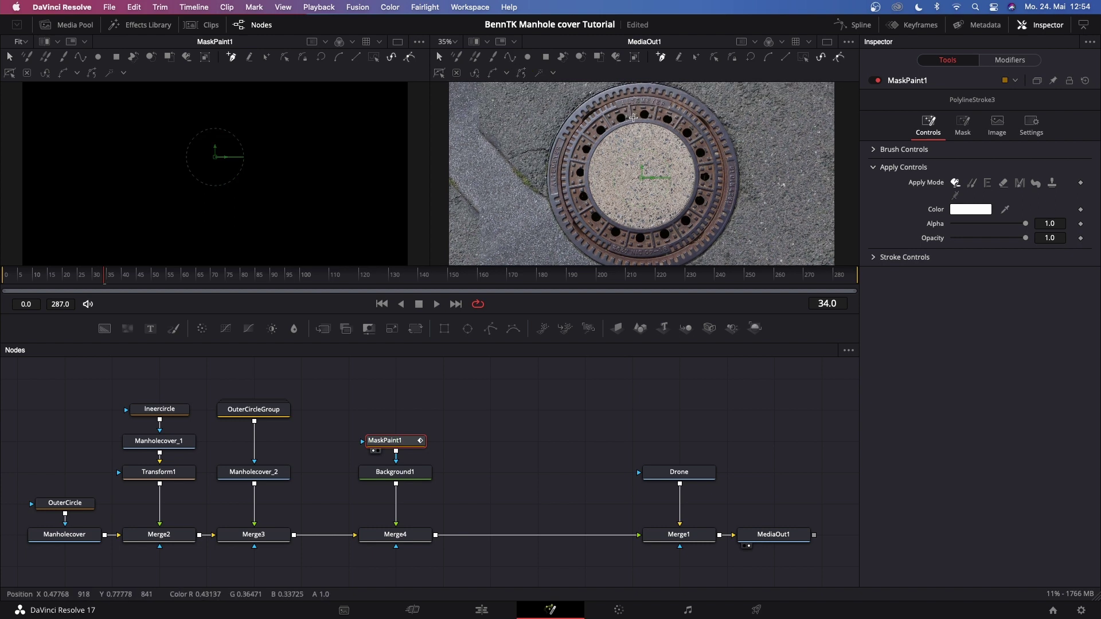
left_click_drag(634, 119, 672, 119)
left_click(657, 108)
left_click(673, 127)
left_click(700, 137)
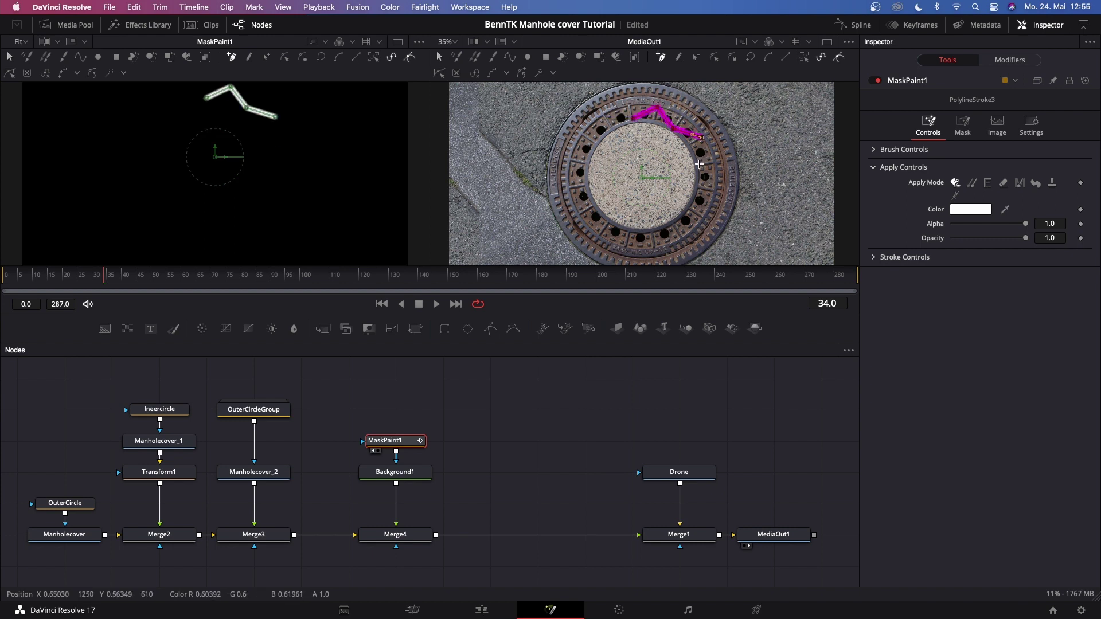
left_click(698, 162)
left_click(712, 188)
left_click(690, 205)
left_click(683, 230)
left_click(654, 231)
left_click(628, 243)
left_click(610, 222)
left_click(579, 214)
left_click(585, 187)
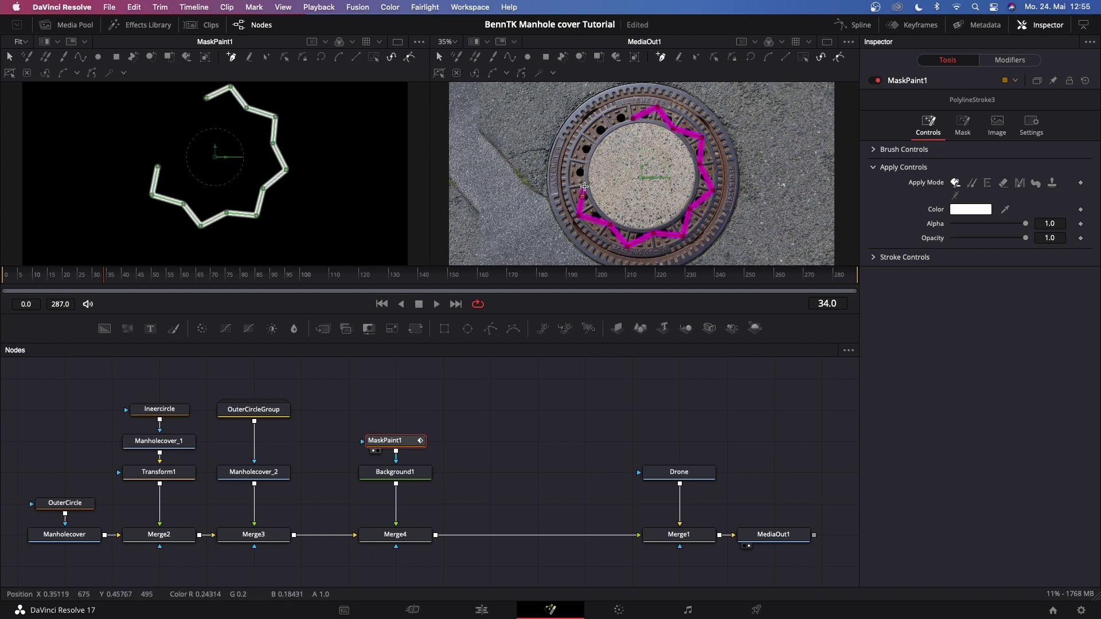
left_click(570, 162)
left_click(595, 145)
left_click(604, 119)
left_click(633, 118)
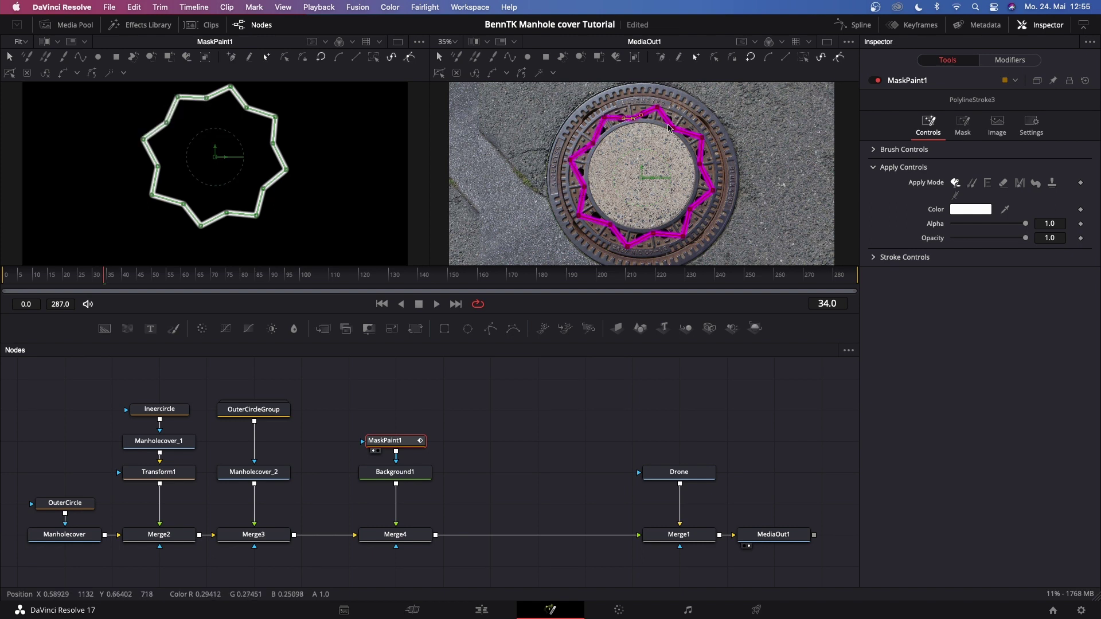
Move MaskPaint1 higher above Background1 and insert a second Mask Paint node between them.
left_click_drag(407, 439, 406, 377)
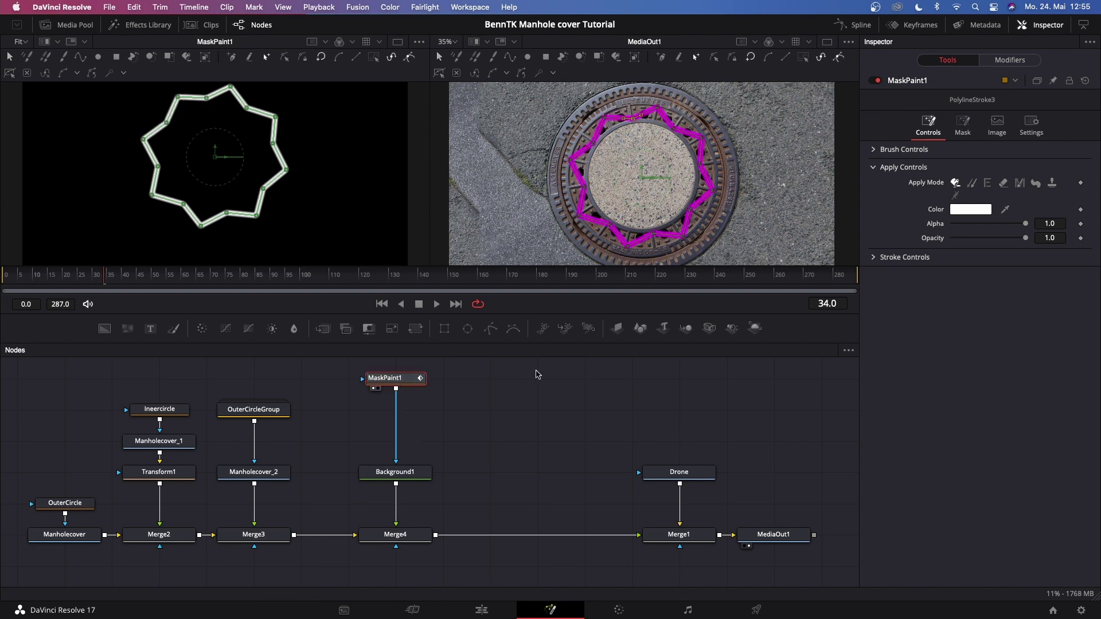
left_click(455, 400)
left_click(414, 380)
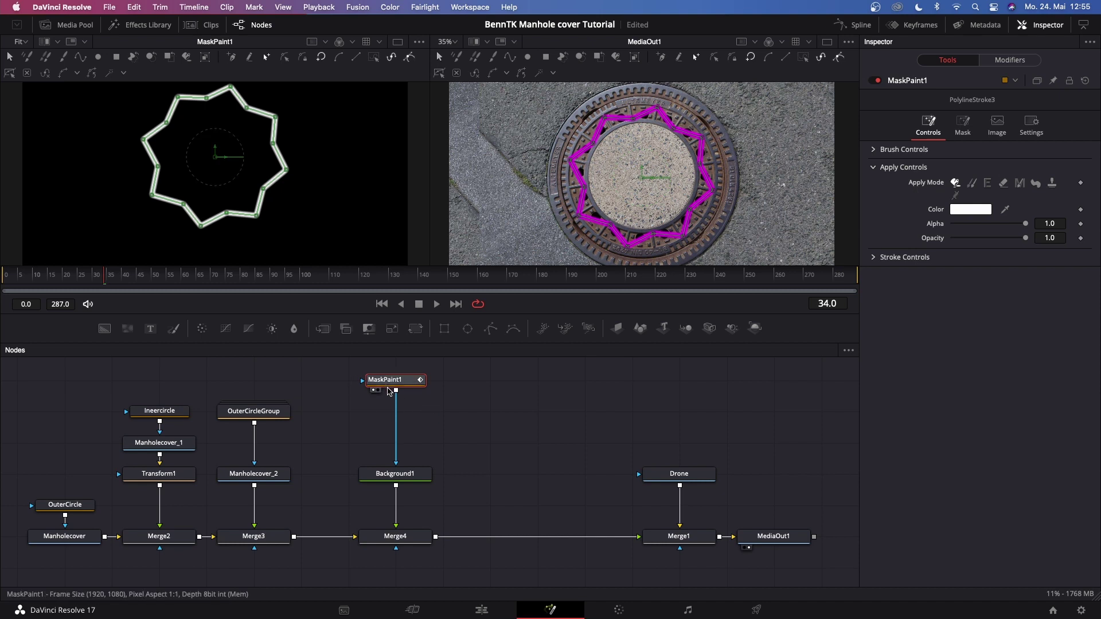
key("shift+space")
type("Mask Paint")
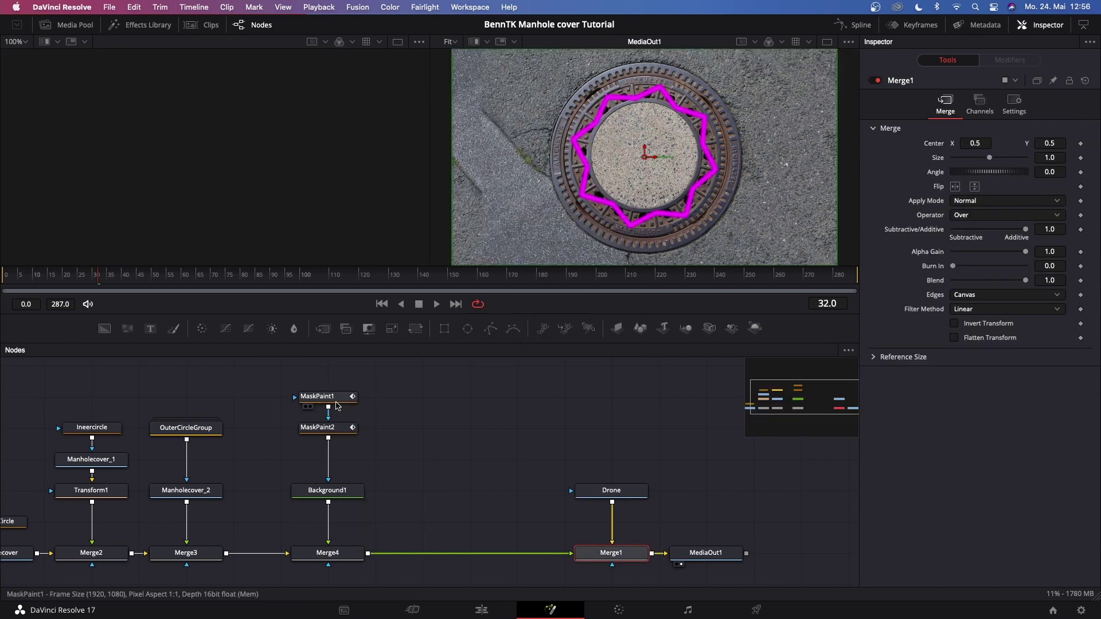
Draw a straight vertical polyline stroke through the middle of the inner plate in MaskPaint2.
left_click(343, 430)
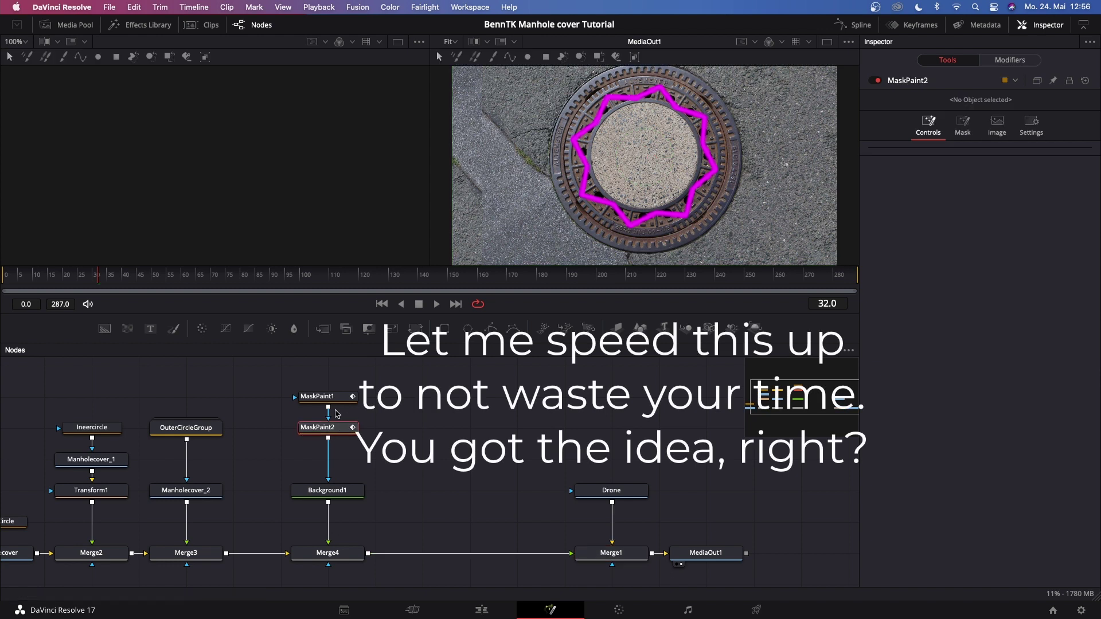
left_click(509, 57)
left_click(646, 104)
left_click(645, 209)
Add a third Mask Paint node below MaskPaint2 and draw a horizontal polyline stroke across the inner plate's middle.
key("shift+space")
type("Mask Paint")
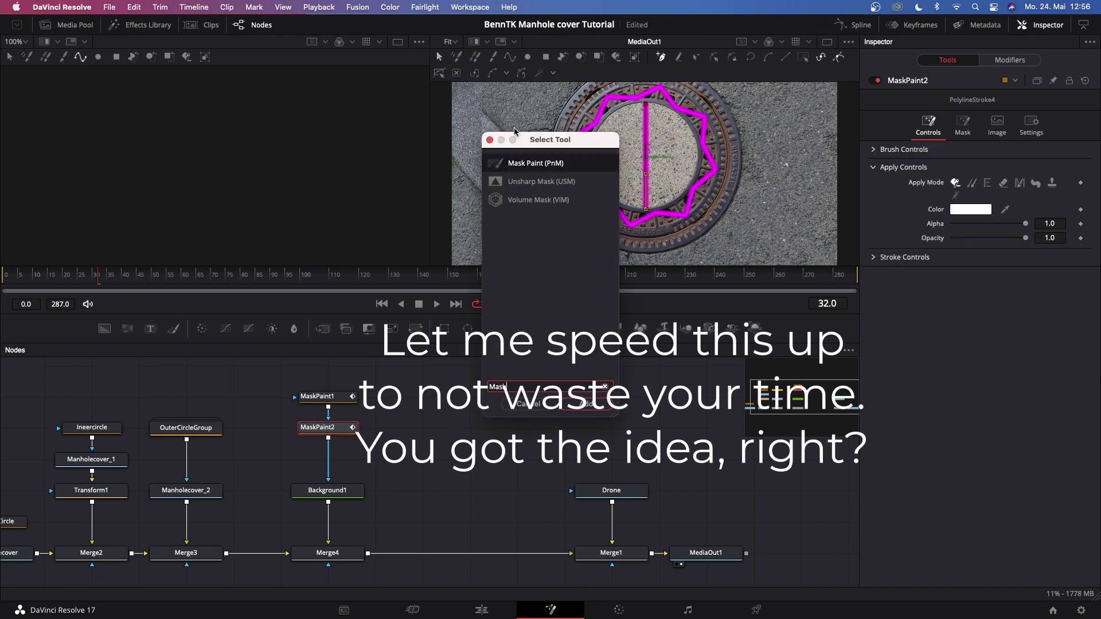
key("Return")
left_click(510, 56)
left_click(591, 156)
left_click(700, 155)
Add a Mask Paint node after MaskPaint3 and draw an L-shaped polyline stroke in the inner plate's upper-left quadrant.
left_click(317, 459)
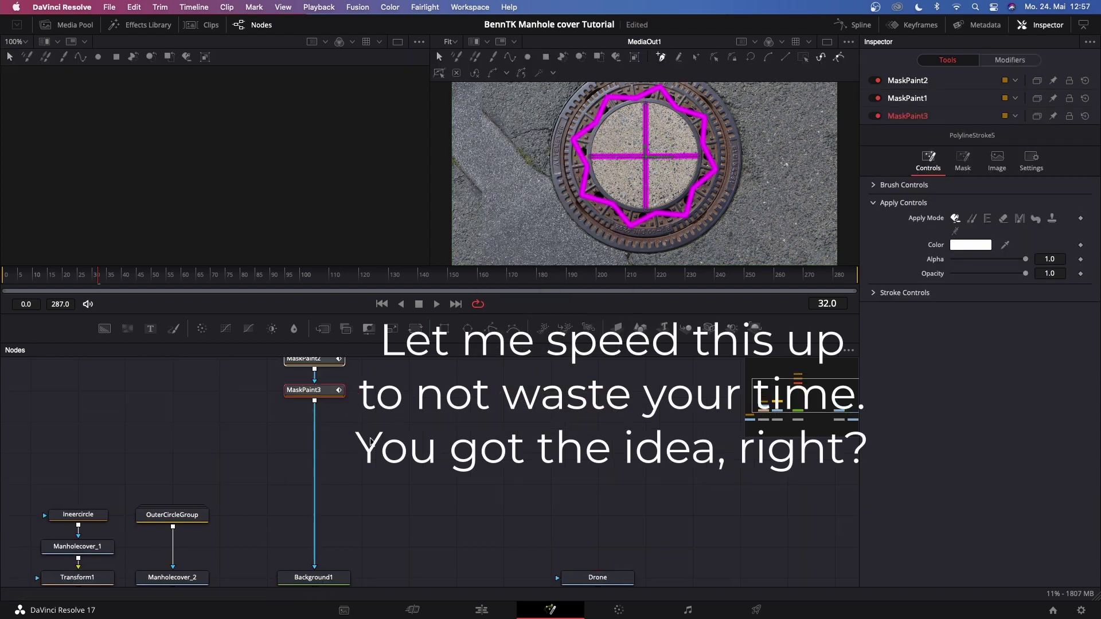
key("shift+space")
type("Mask Paint")
key("Return")
left_click(510, 56)
left_click(601, 137)
left_click(632, 137)
left_click(633, 113)
Add a Mask Paint node after MaskPaint4 and draw an L-shaped polyline stroke in the inner plate's upper-right quadrant.
key("shift+space")
type("Mask Paint")
key("Return")
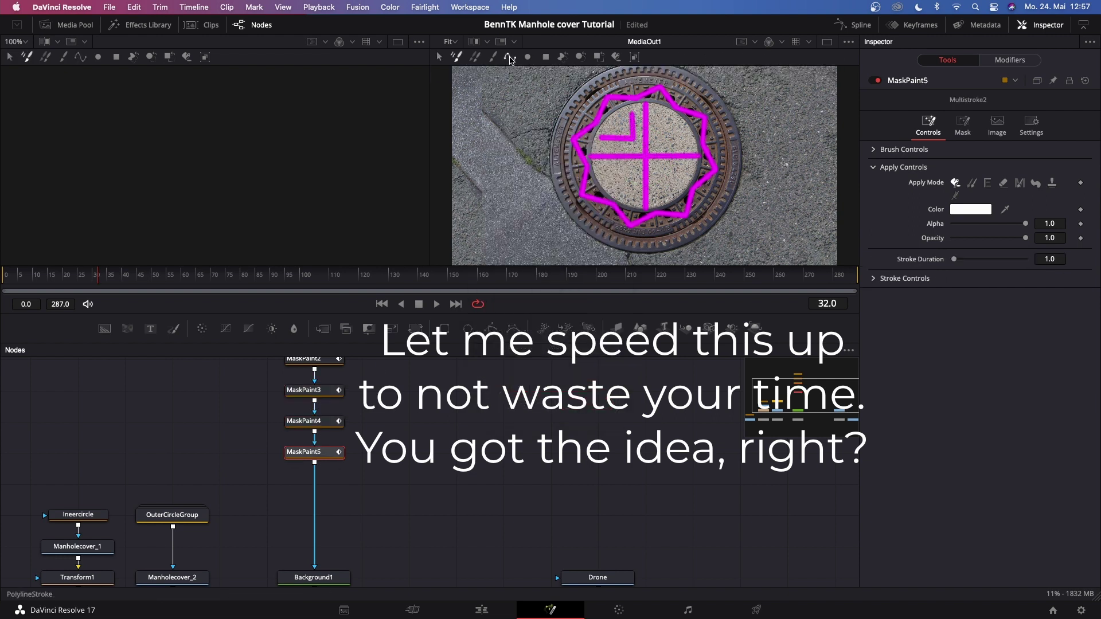
left_click(510, 56)
left_click(662, 113)
left_click(662, 138)
left_click(690, 138)
Draw an L-shaped polyline stroke in the inner plate's lower-left quadrant using MaskPaint6.
left_click(562, 172)
left_click(630, 173)
left_click(629, 198)
Add a Mask Paint node after MaskPaint6 and draw an L-shaped polyline stroke in the inner plate's lower-right quadrant.
key("shift+space")
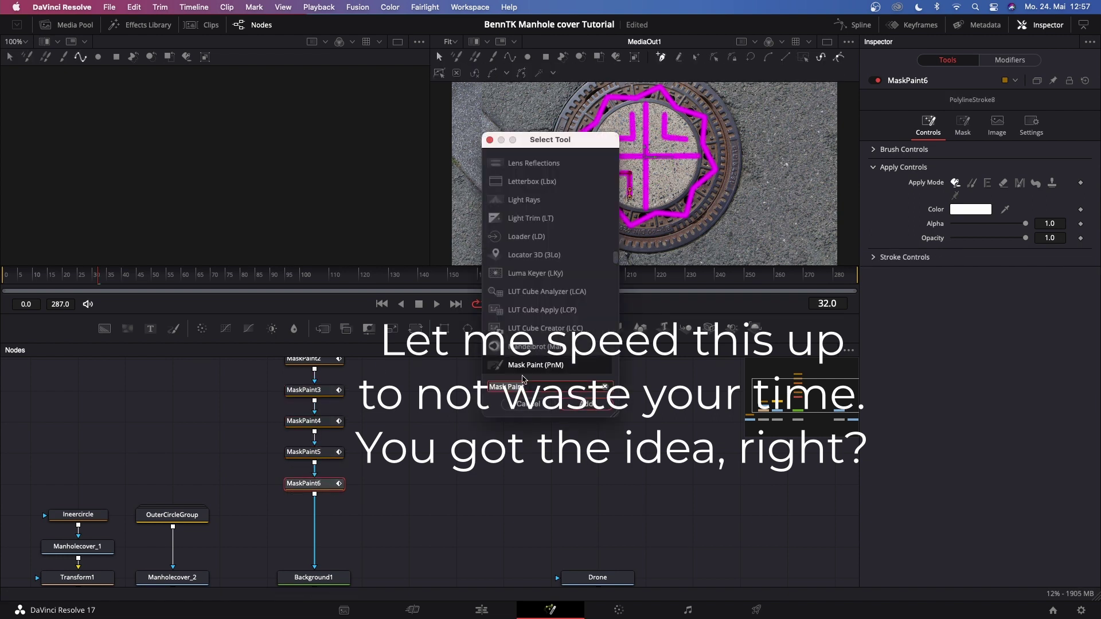
type("Mask Paint")
key("Return")
left_click(510, 56)
left_click(662, 198)
left_click(663, 171)
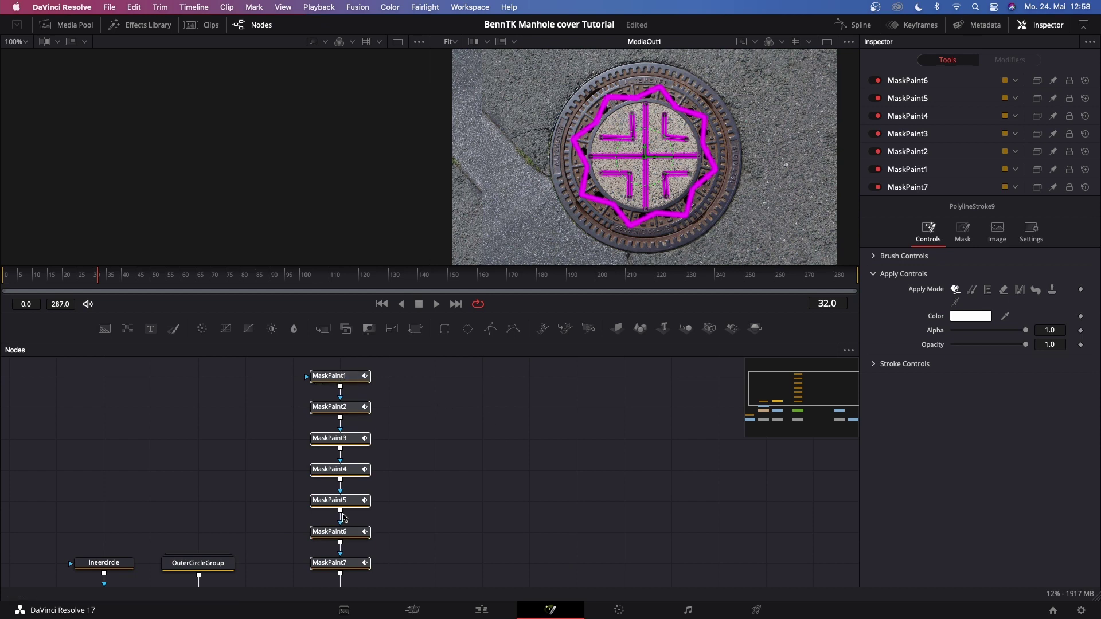
Group the seven Mask Paint nodes as MaskPaint and move Background1 directly beneath the group.
key("super+g")
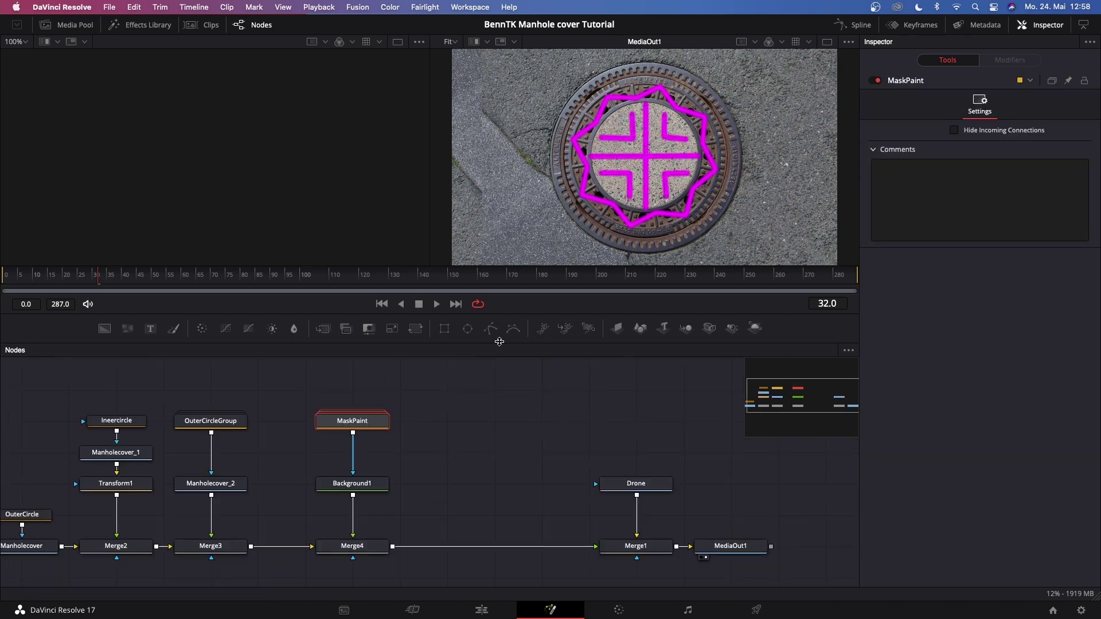
left_click_drag(359, 488, 359, 458)
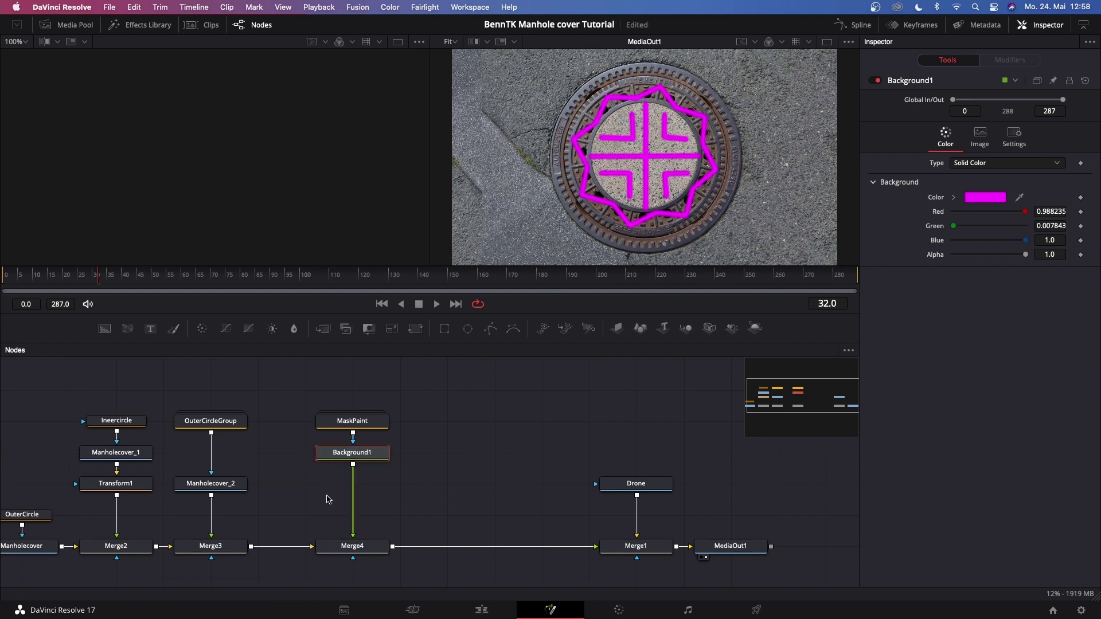
Insert the ResolveFX Glow node after Background1 and set its Shine Threshold to 0.252 and Spread to 0.409.
key("shift+space")
type("Mask Paint")
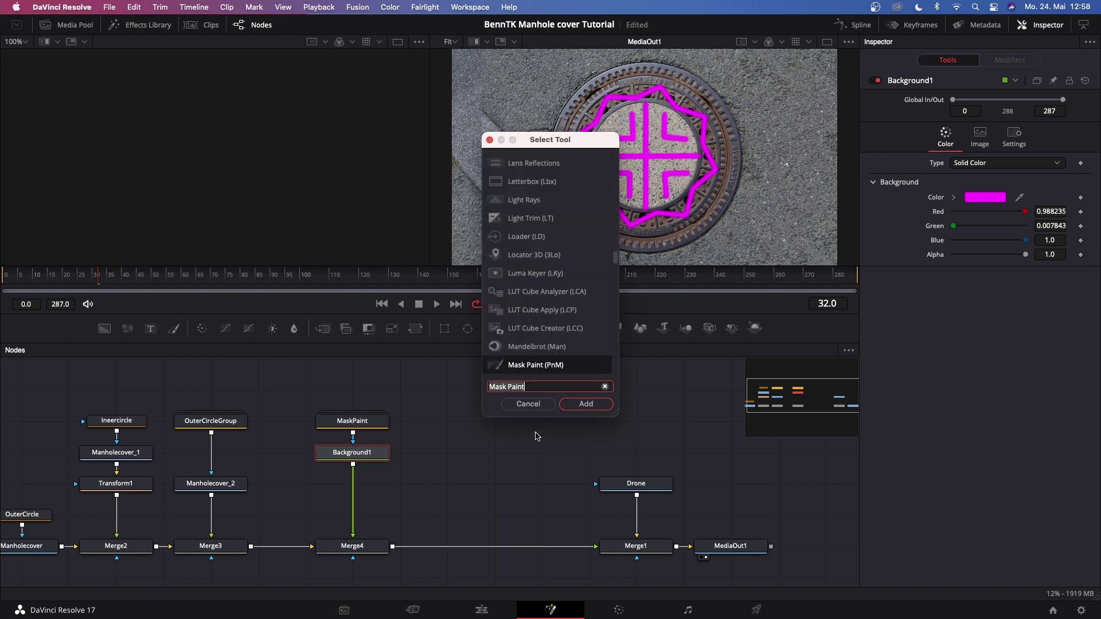
type("Glow")
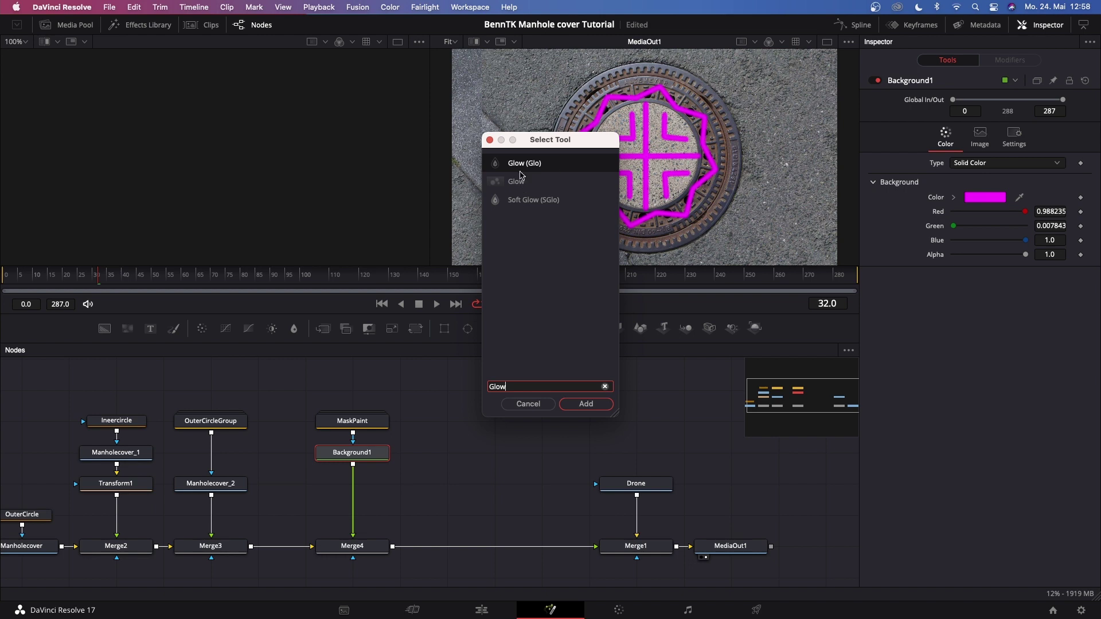
left_click(523, 183)
key("Return")
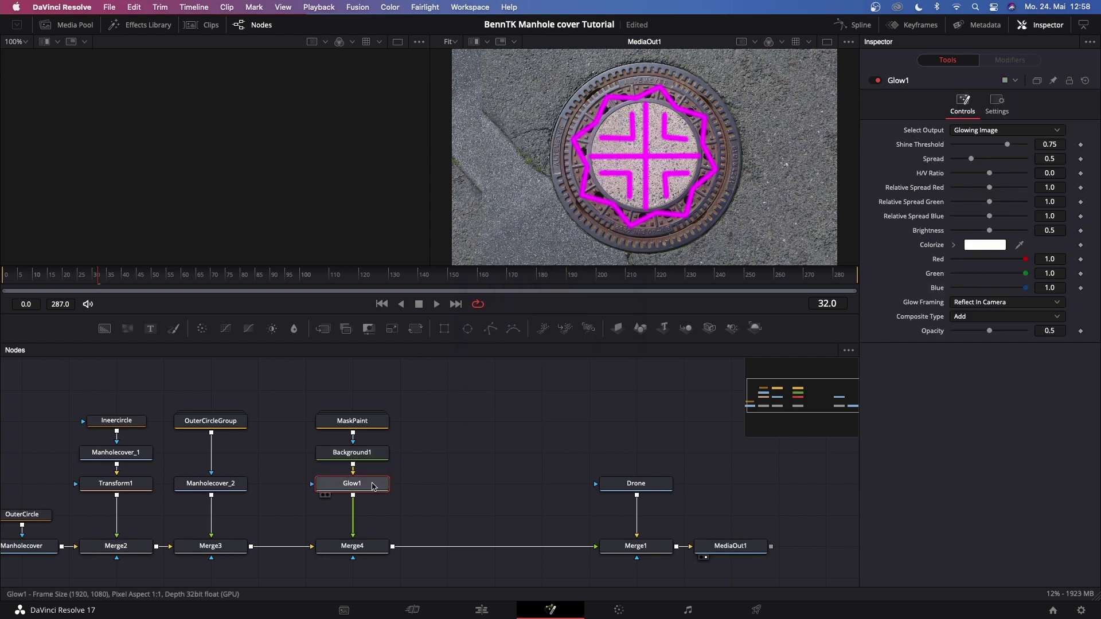
left_click_drag(1007, 145, 971, 147)
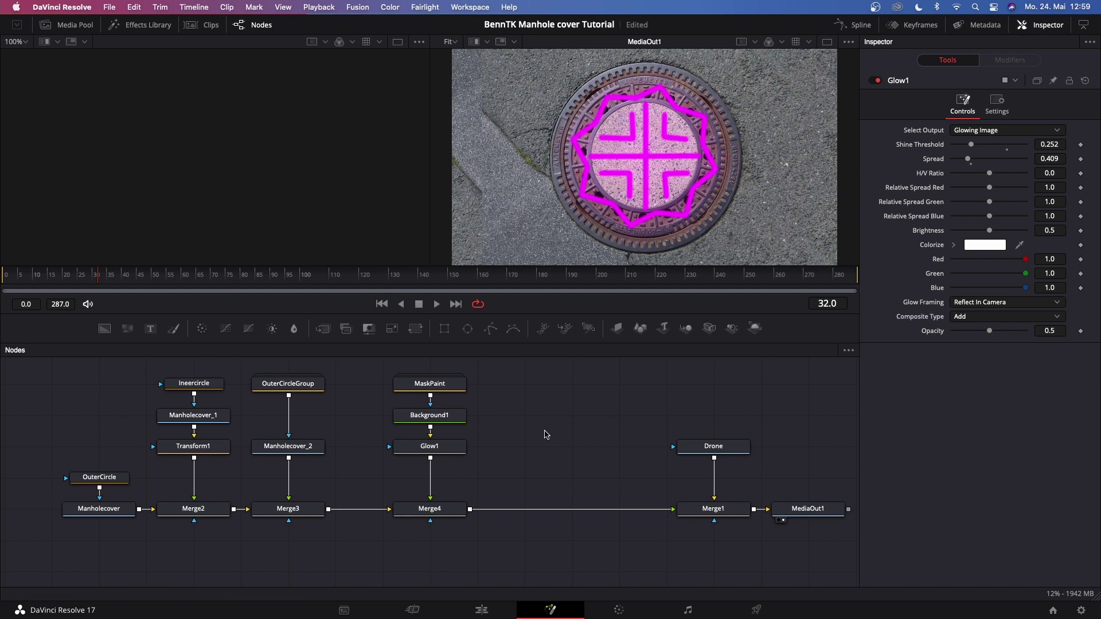
Add an Ellipse mask to Merge4 and rename it PaintOuterCircle.
scroll(432, 474, "down", 3)
left_click(433, 474)
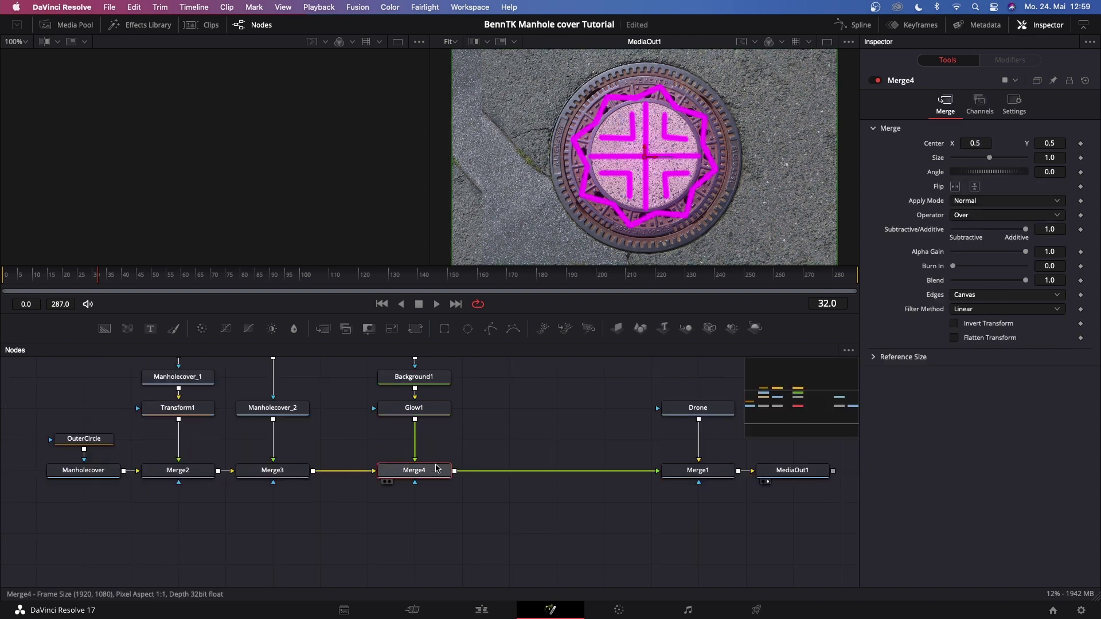
left_click(467, 328)
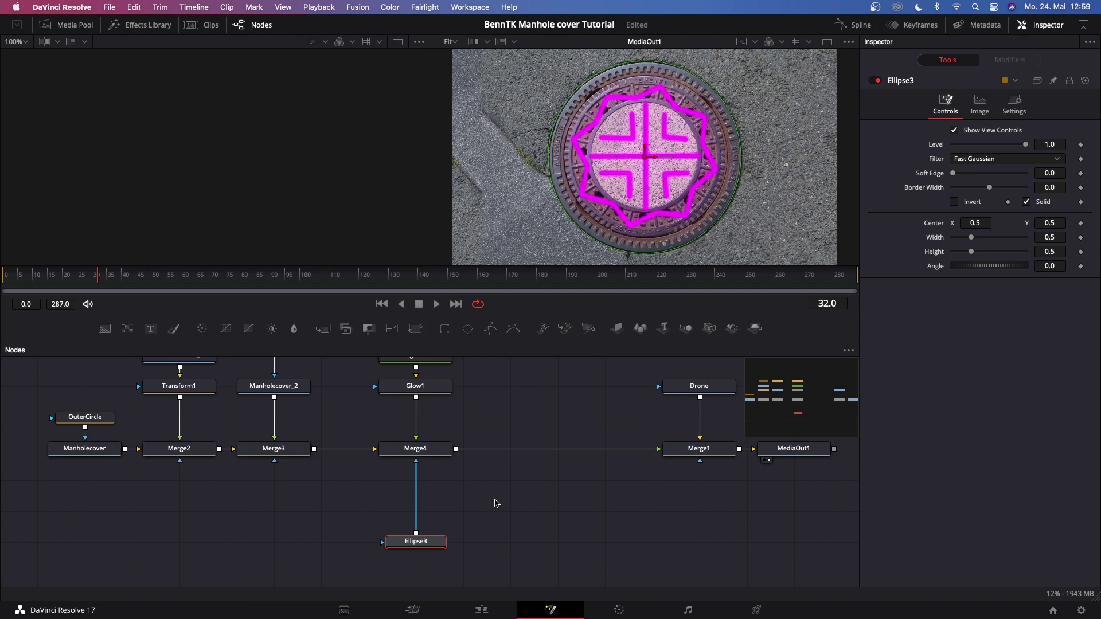
key("F2")
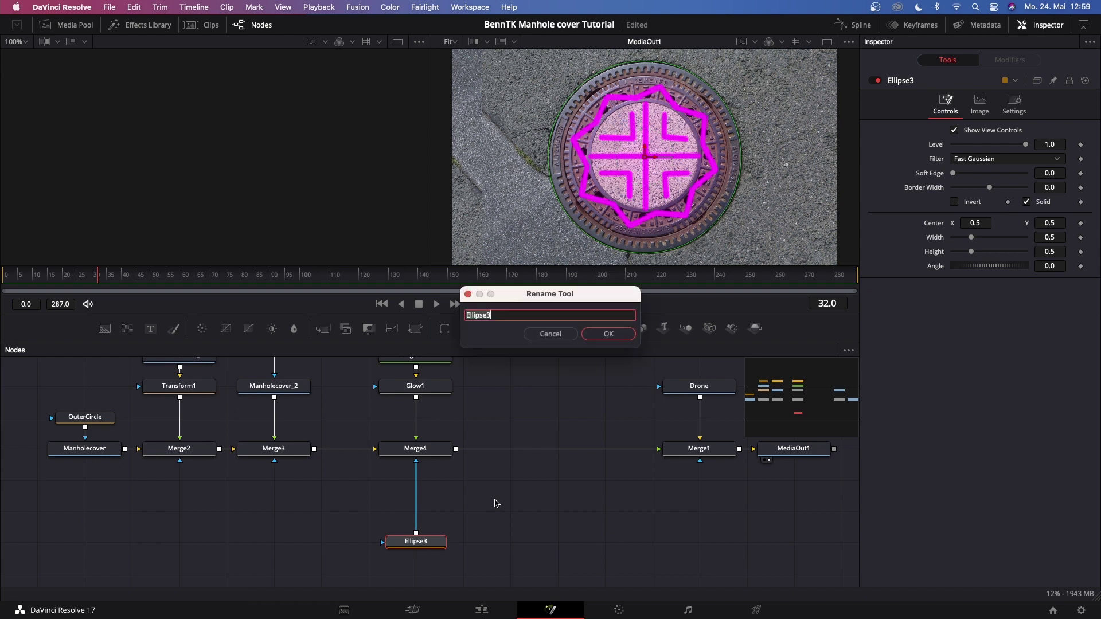
type("PaintOuterCircle")
key("Return")
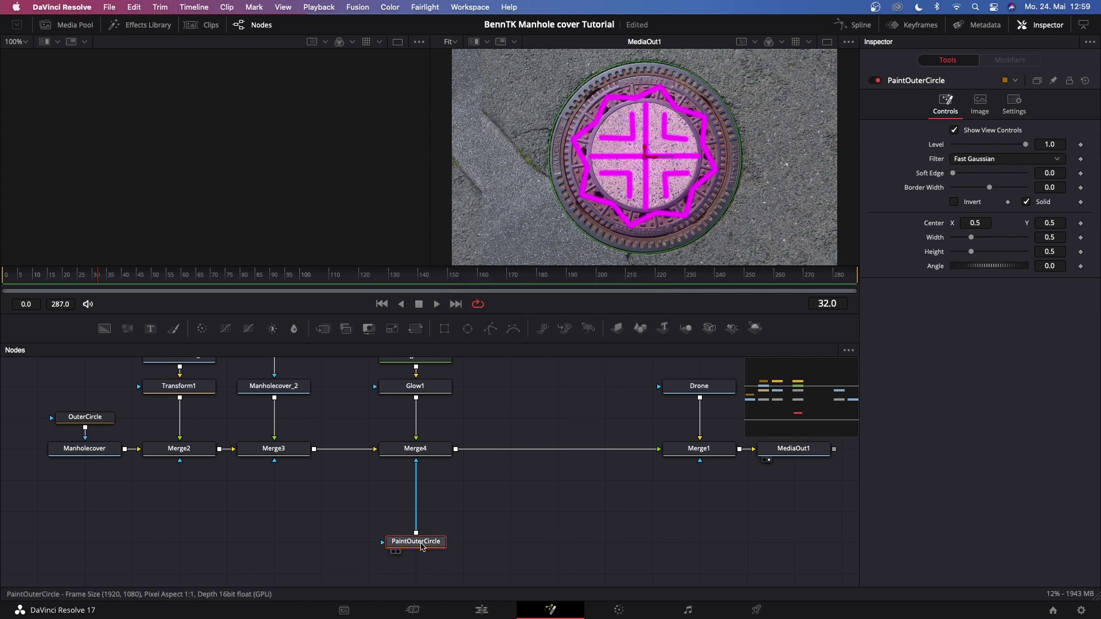
Link PaintOuterCircle's width to its height with a Height expression.
left_click(1058, 238)
key("BackSpace")
key("BackSpace")
key("BackSpace")
type("0")
key("Tab")
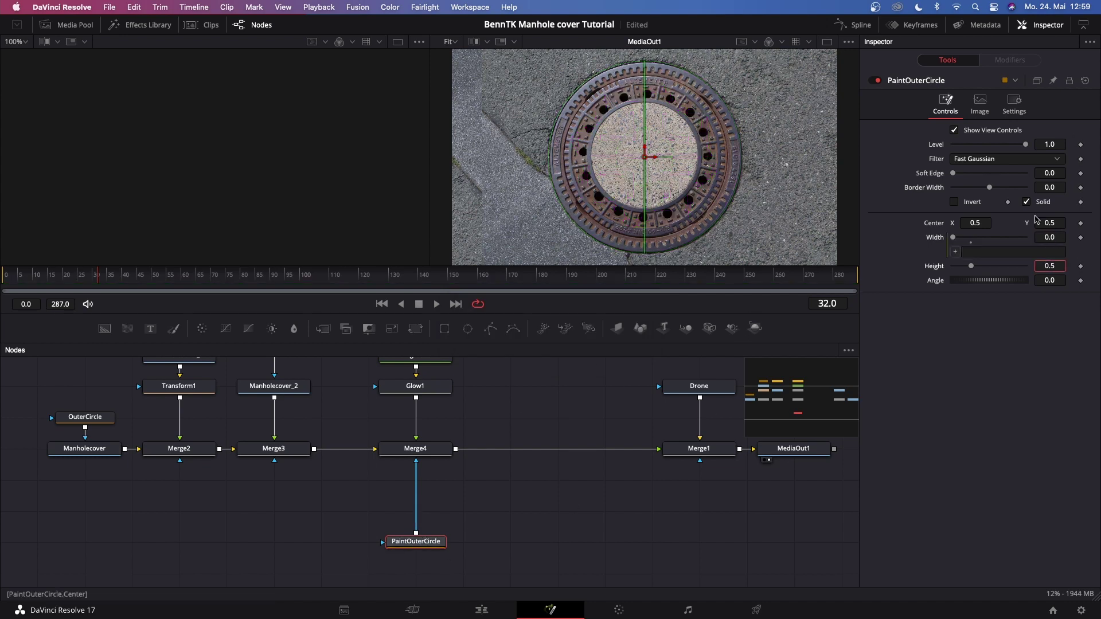
left_click_drag(954, 252, 935, 267)
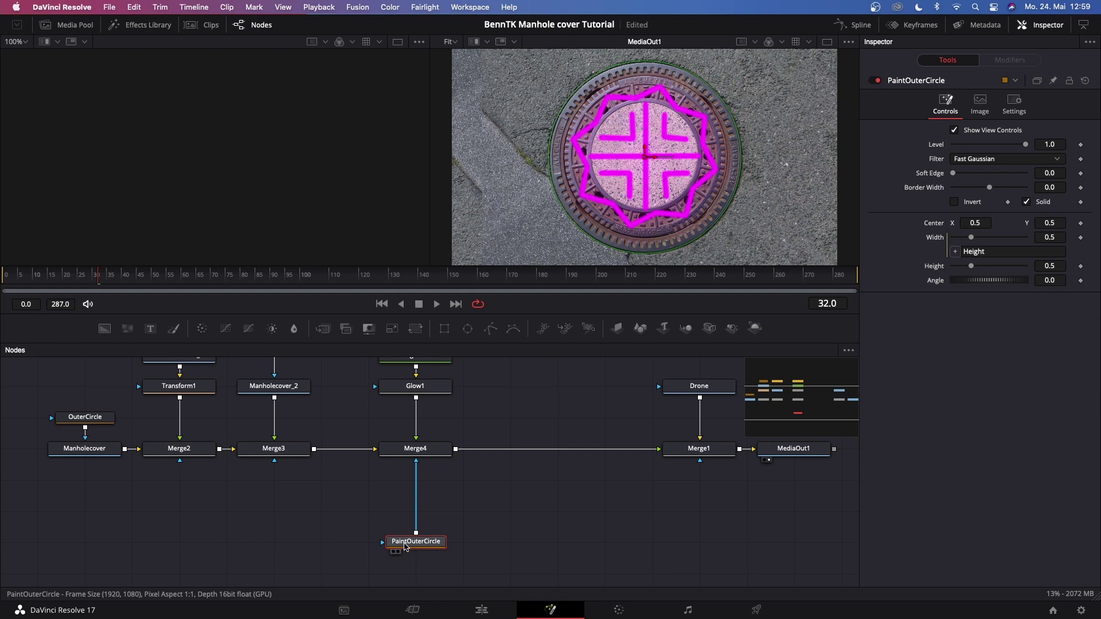
Insert another Ellipse mask between PaintOuterCircle and Merge4 and rename it PaintInnerCircle.
left_click(467, 336)
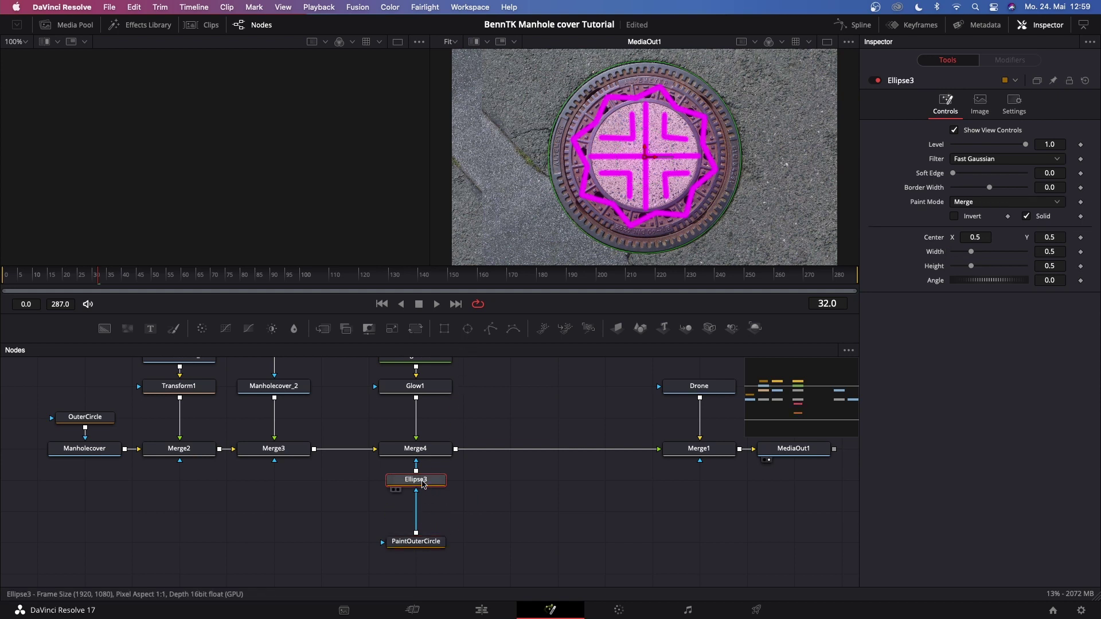
key("F2")
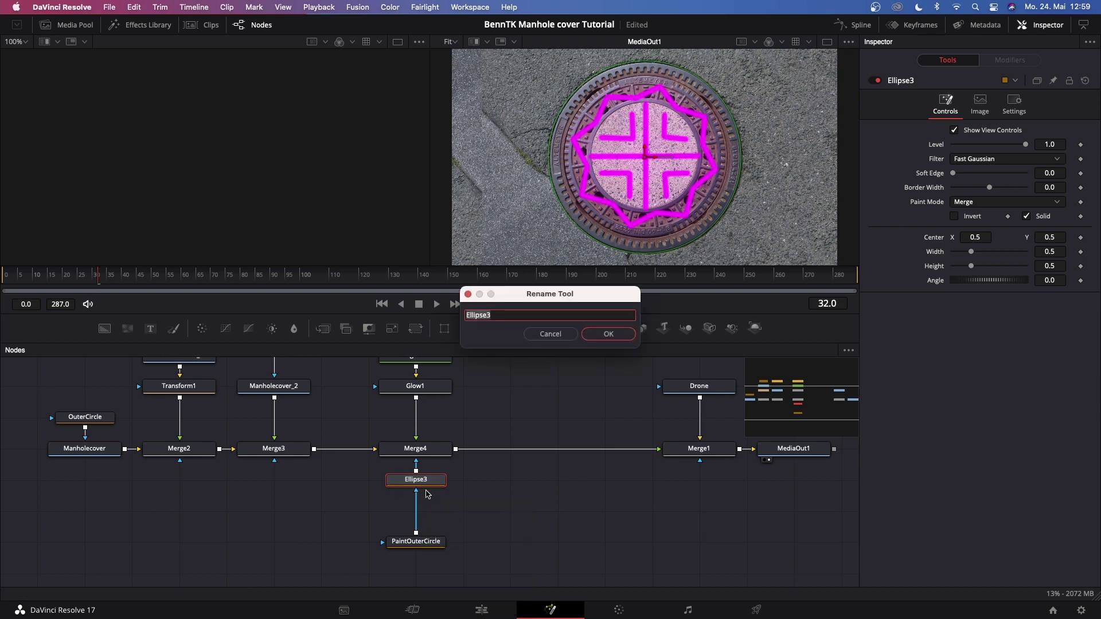
type("PaintInnerCircle")
key("Return")
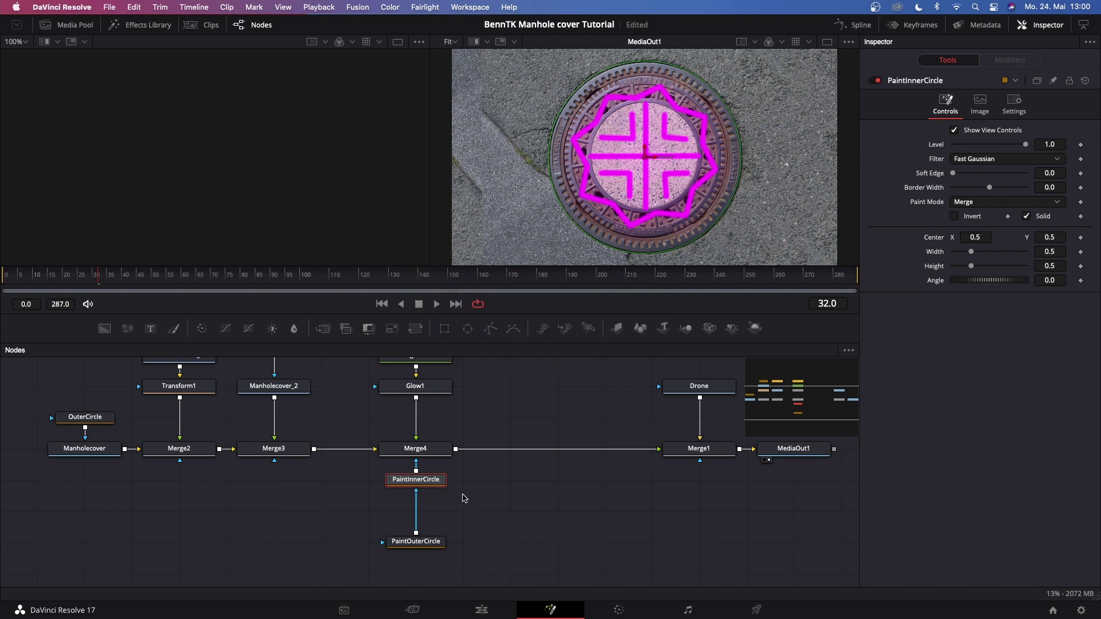
Pin PaintOuterCircle's controls in view, select PaintInnerCircle as well and set its Paint Mode to Subtract.
left_click(427, 548)
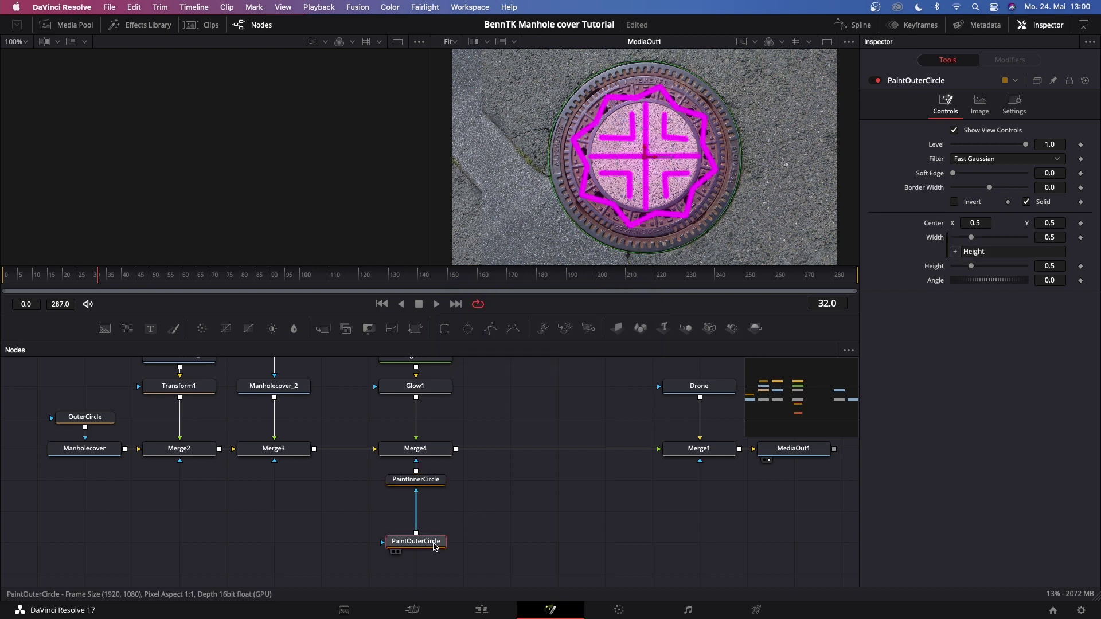
left_click(1057, 84)
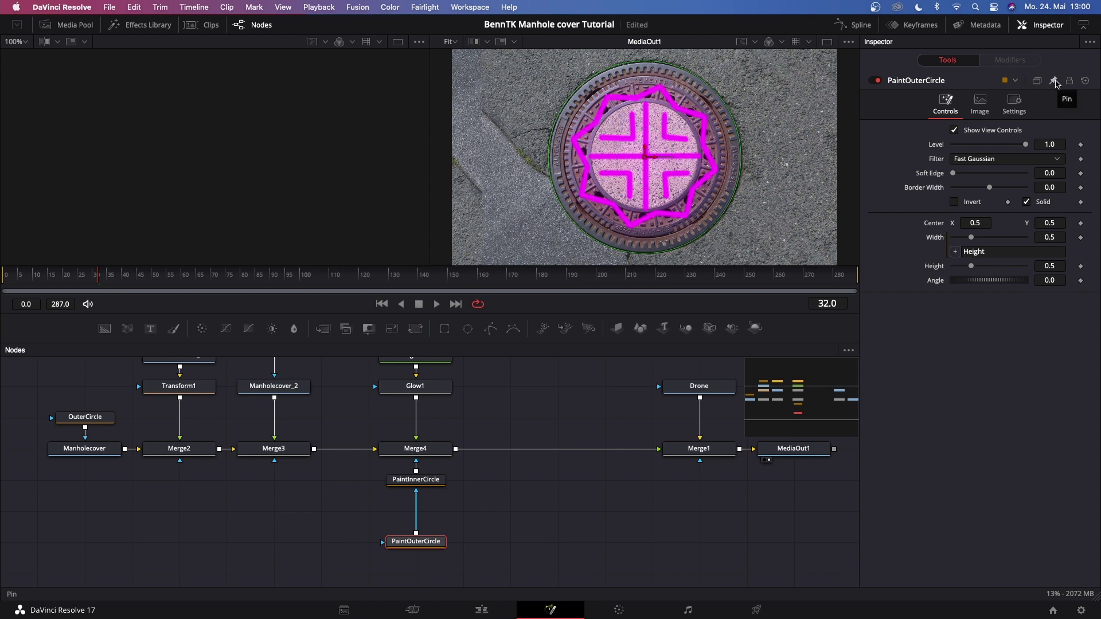
left_click(417, 483)
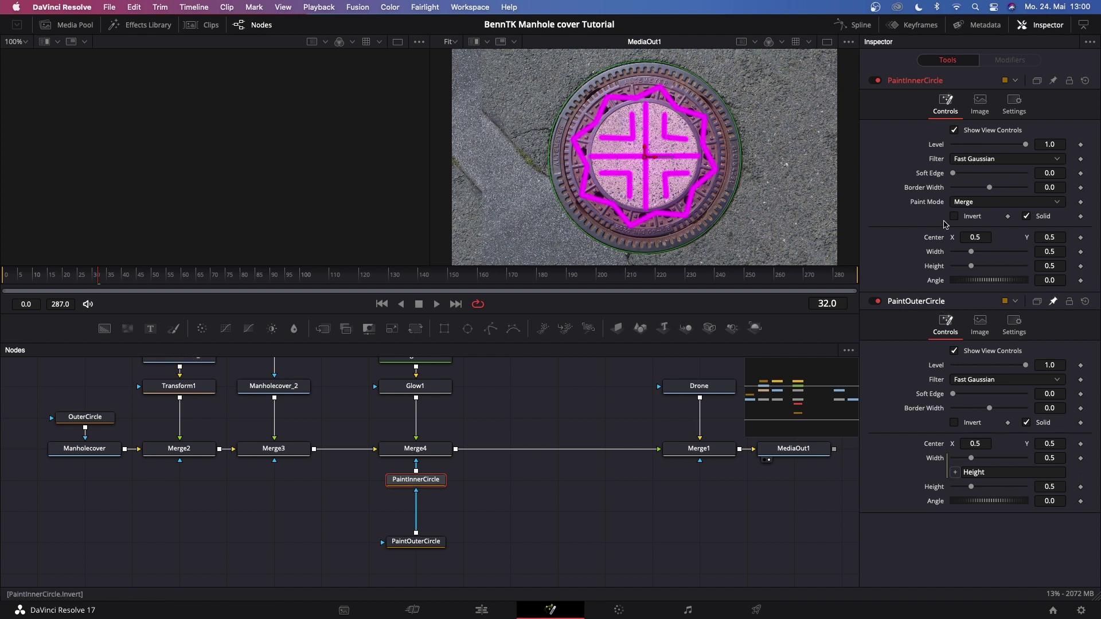
left_click(979, 205)
Link PaintInnerCircle's width to its own height with a Height expression and set the height to about 0.157.
left_click(1055, 251)
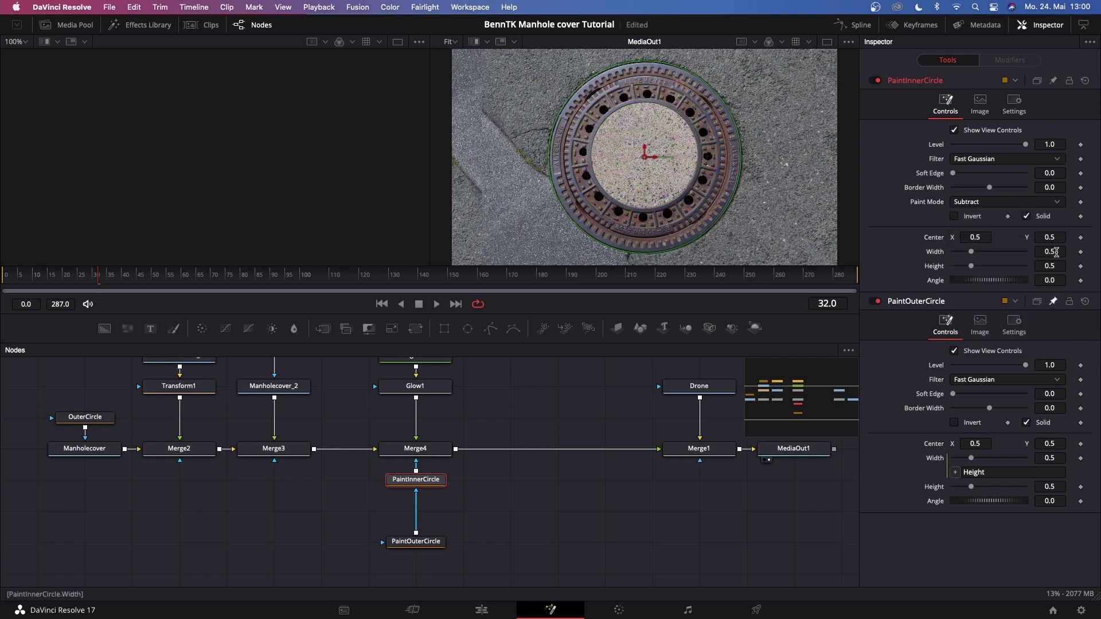
left_click(1044, 252)
type("0")
key("Tab")
key("Return")
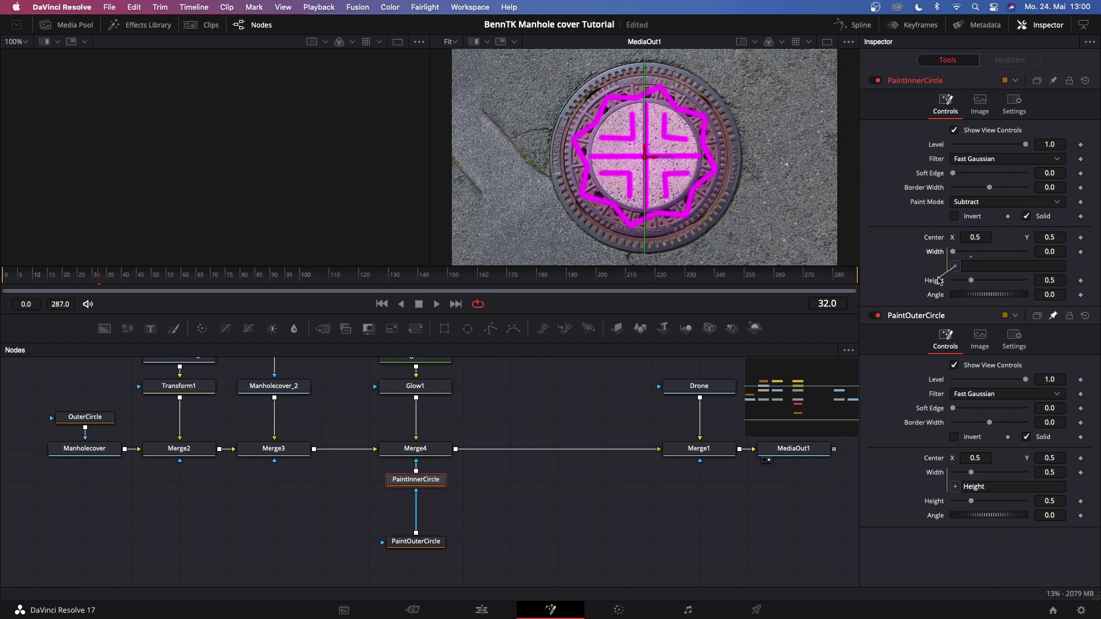
mouse_move(937, 285)
left_mouse_down()
mouse_move(971, 283)
mouse_move(959, 283)
left_mouse_up()
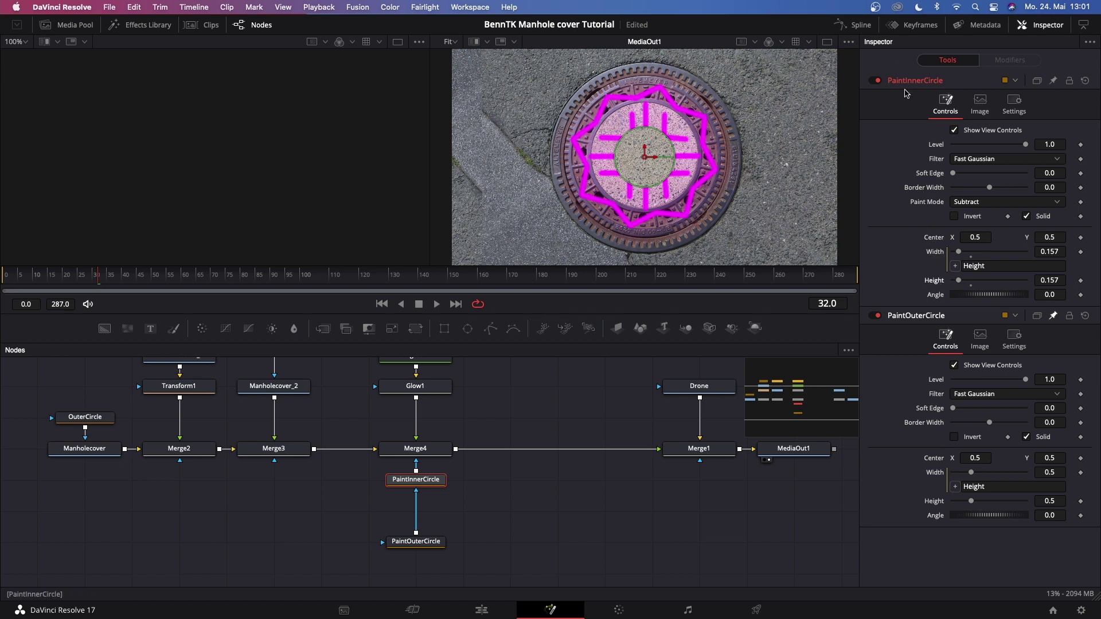
Drive PaintInnerCircle's width with the expression PaintOuterCircle.Width-.05.
left_click(1039, 253)
type("=")
key("Return")
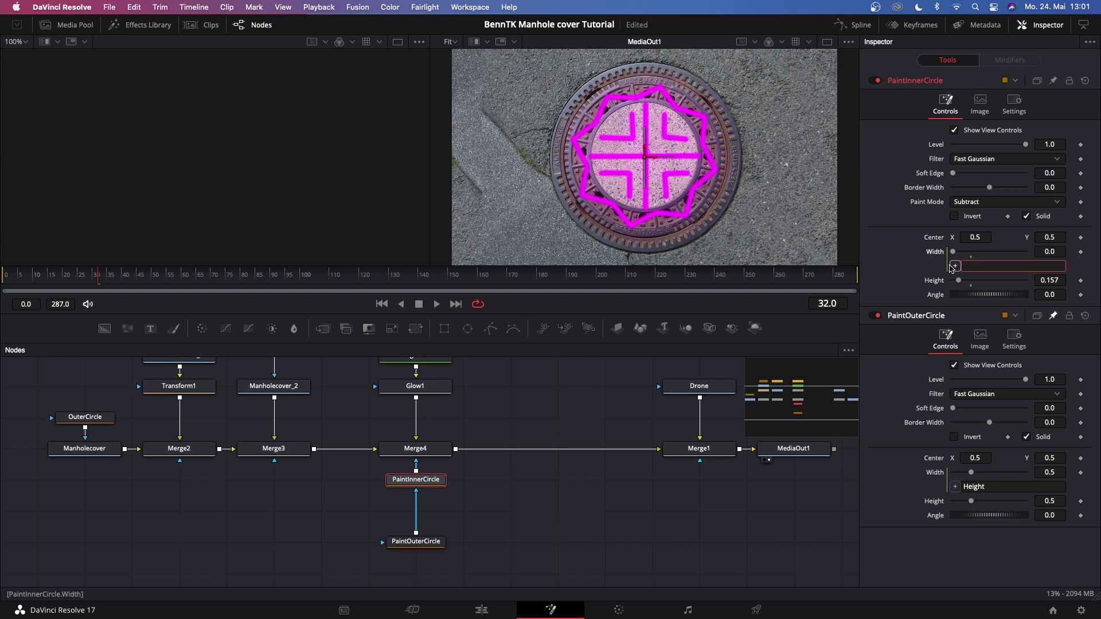
left_click_drag(956, 268, 935, 474)
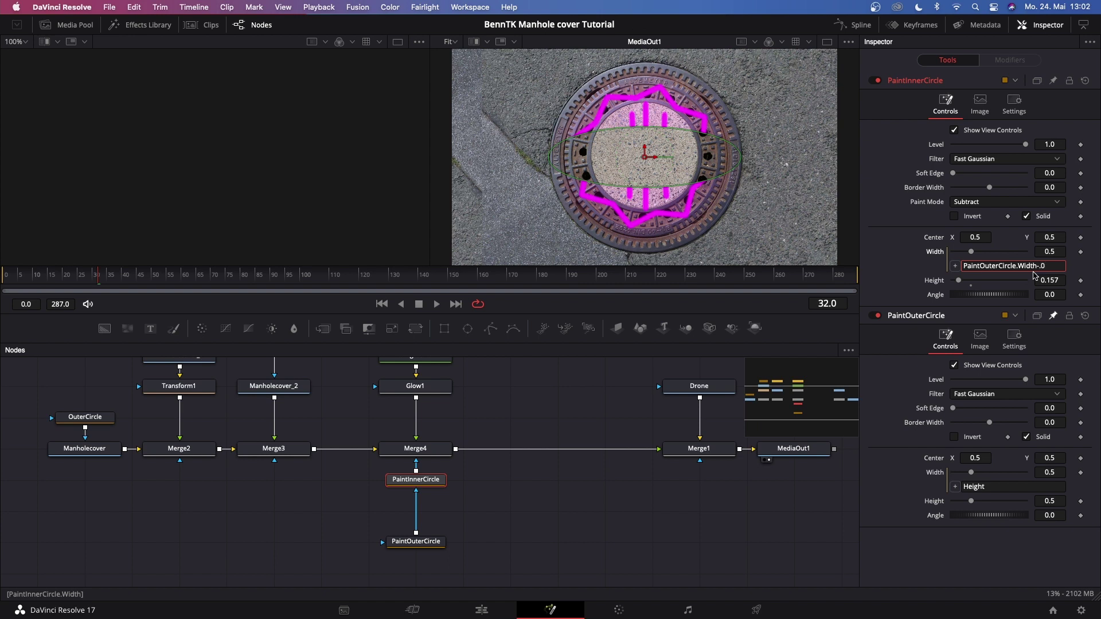
Drive PaintInnerCircle's height with the expression PaintOuterCircle.Height-.05.
left_click(1037, 279)
type("=")
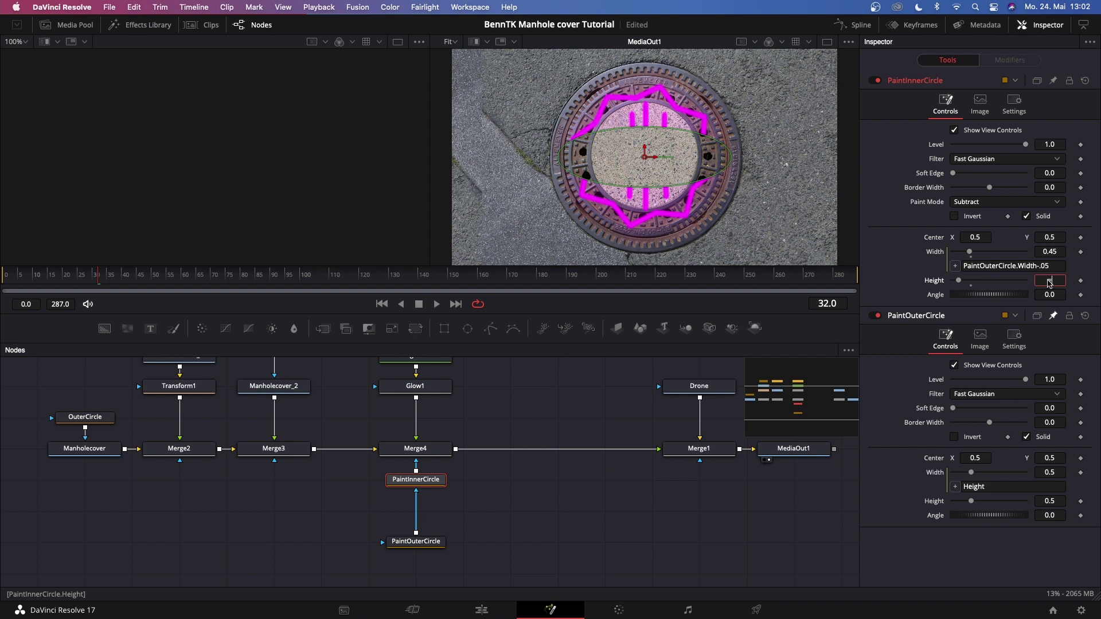
key("Return")
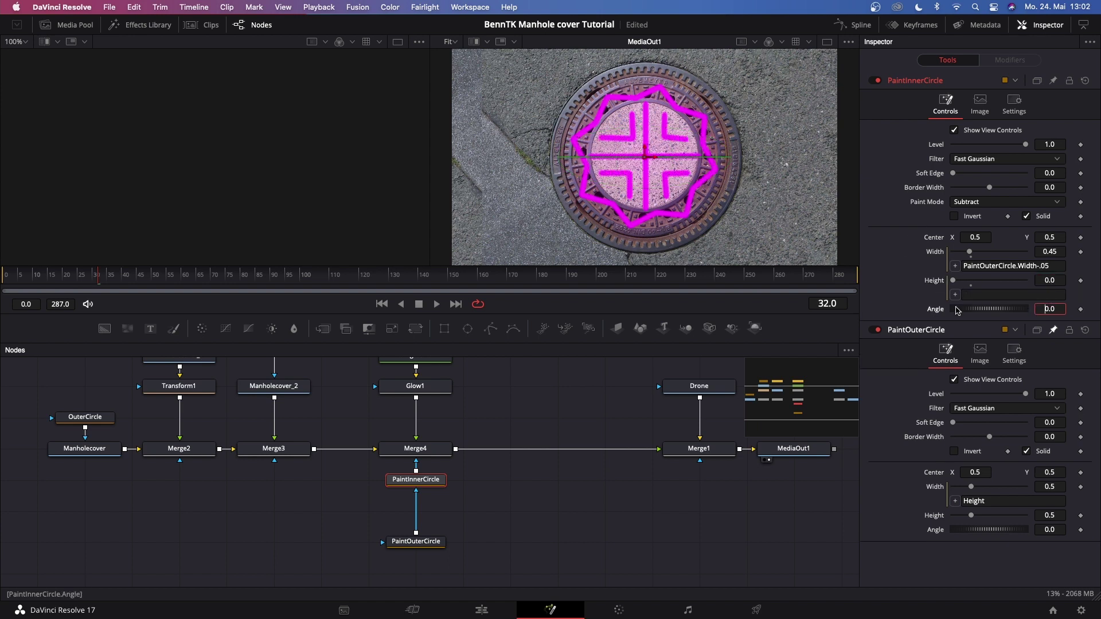
mouse_move(955, 298)
left_mouse_down()
mouse_move(935, 424)
mouse_move(937, 517)
left_mouse_up()
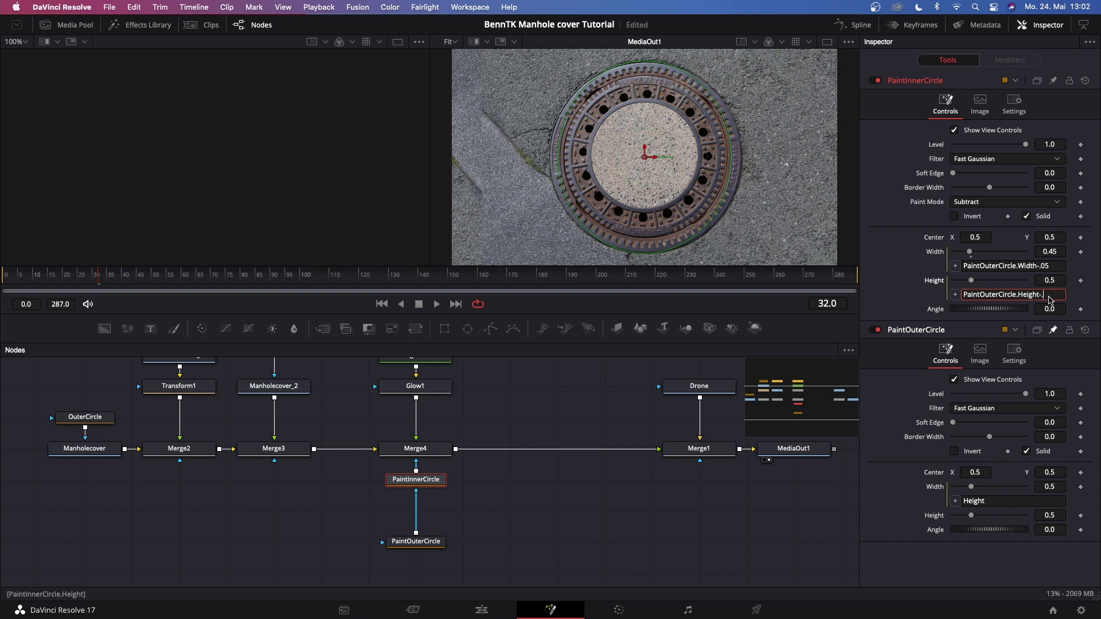
key("Return")
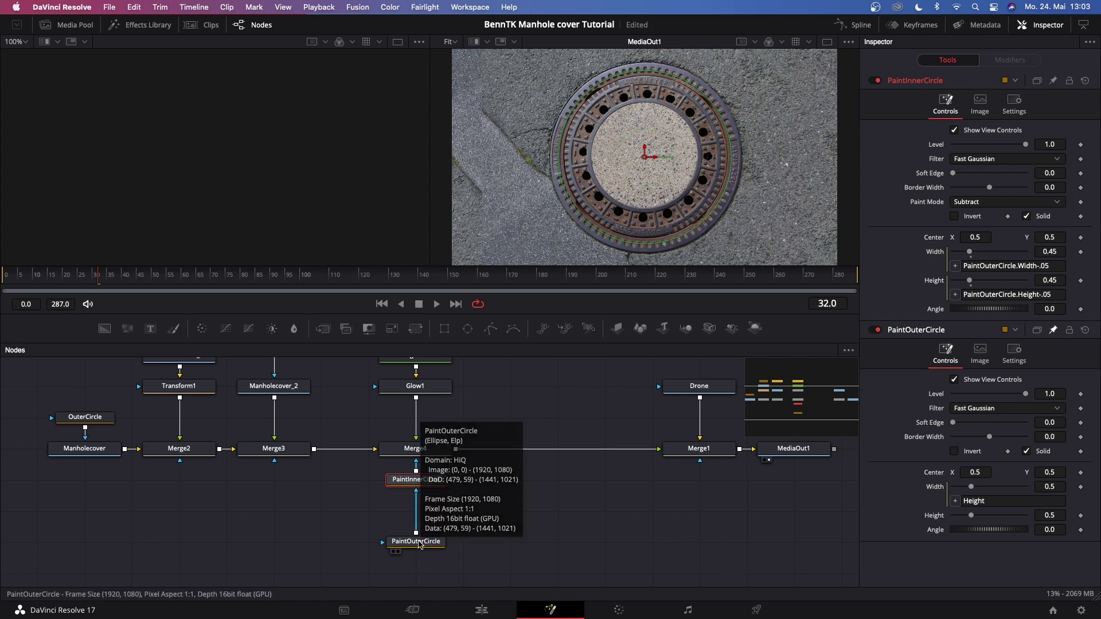
Shrink PaintOuterCircle's height in stages to about 0.205 to check the ring-shaped reveal of the painted lines.
left_click(437, 543)
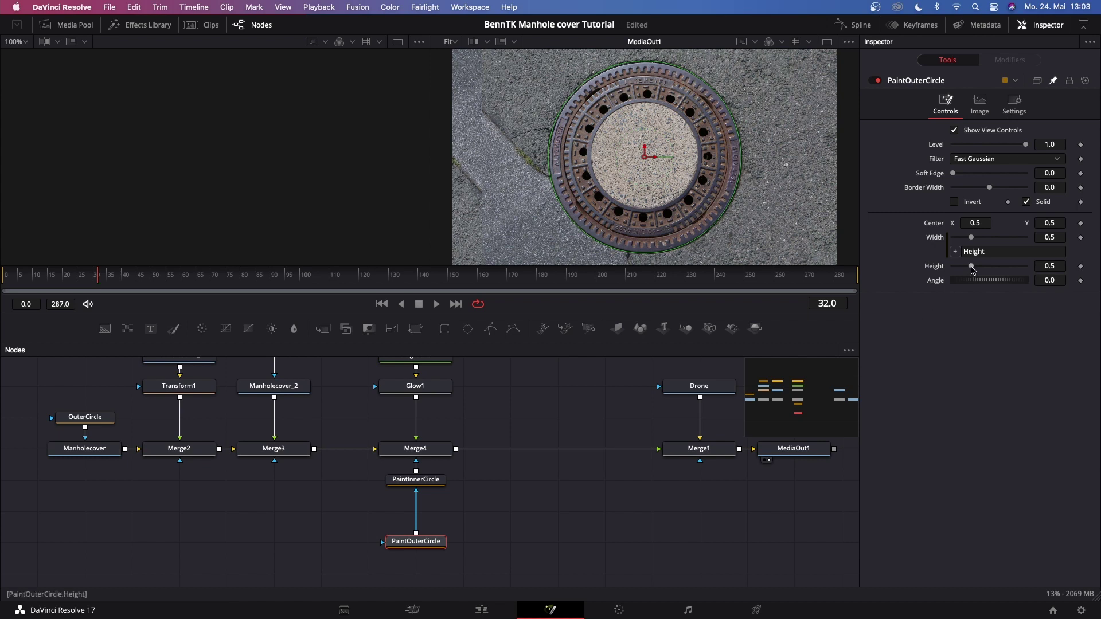
left_click_drag(974, 269, 969, 271)
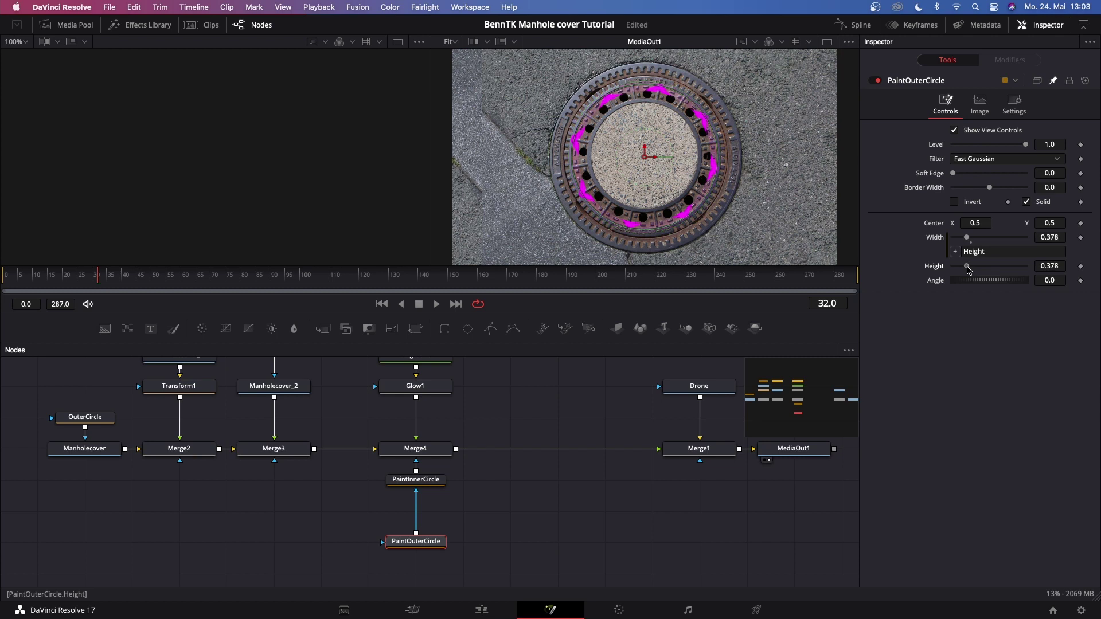
left_click_drag(970, 270, 966, 271)
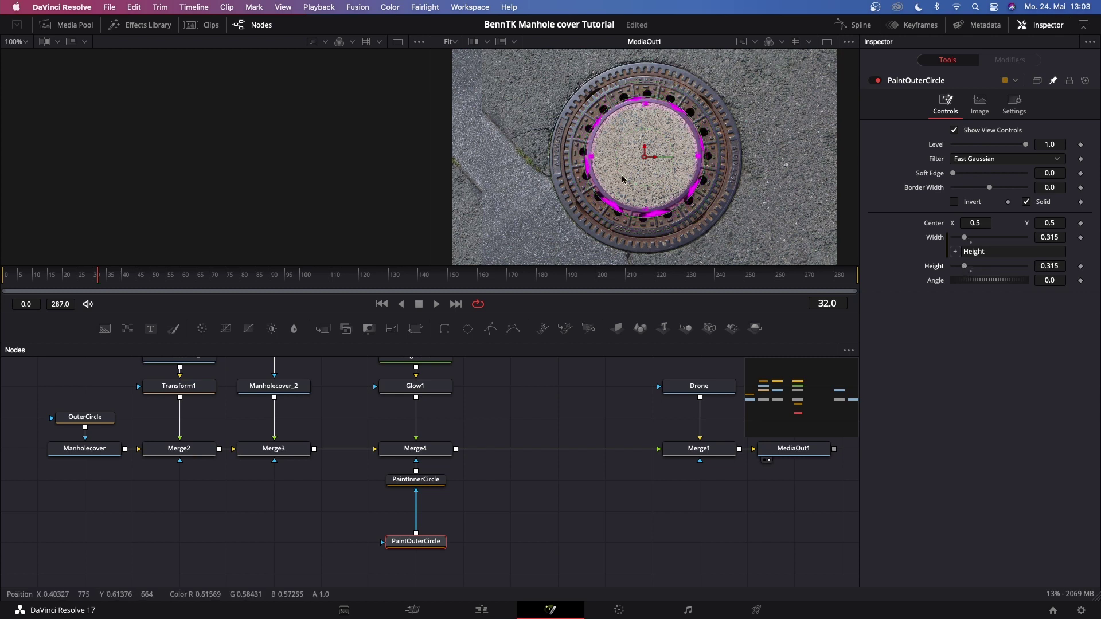
left_click_drag(966, 270, 960, 269)
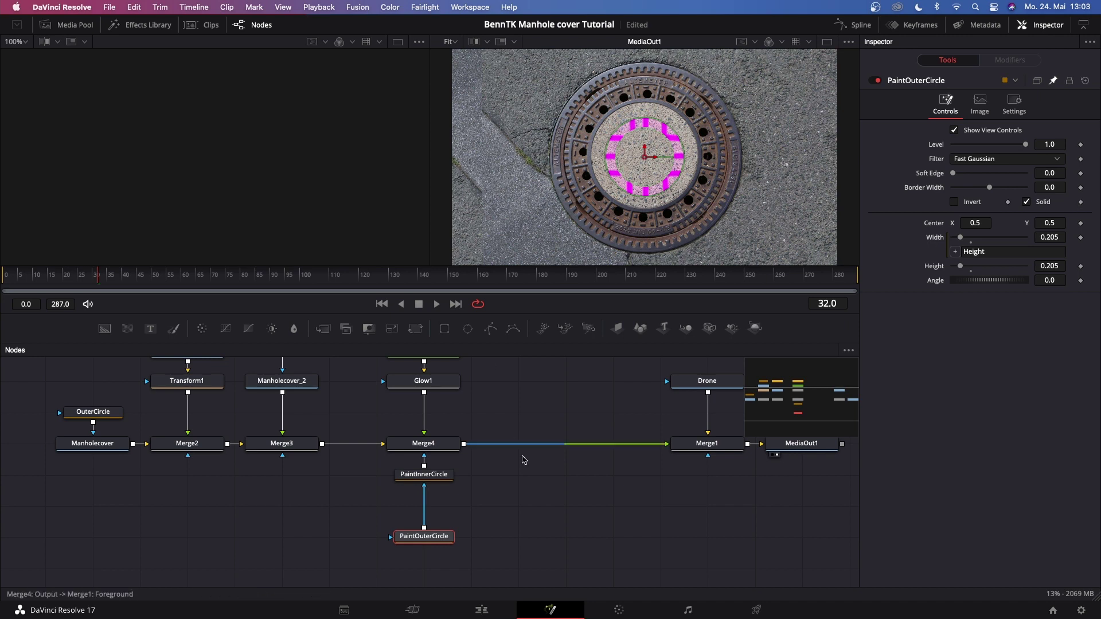
Set the Soft Edge of PaintInnerCircle to about 0.0268 and that of PaintOuterCircle to about 0.0457.
left_click(440, 479)
left_click_drag(953, 173, 965, 177)
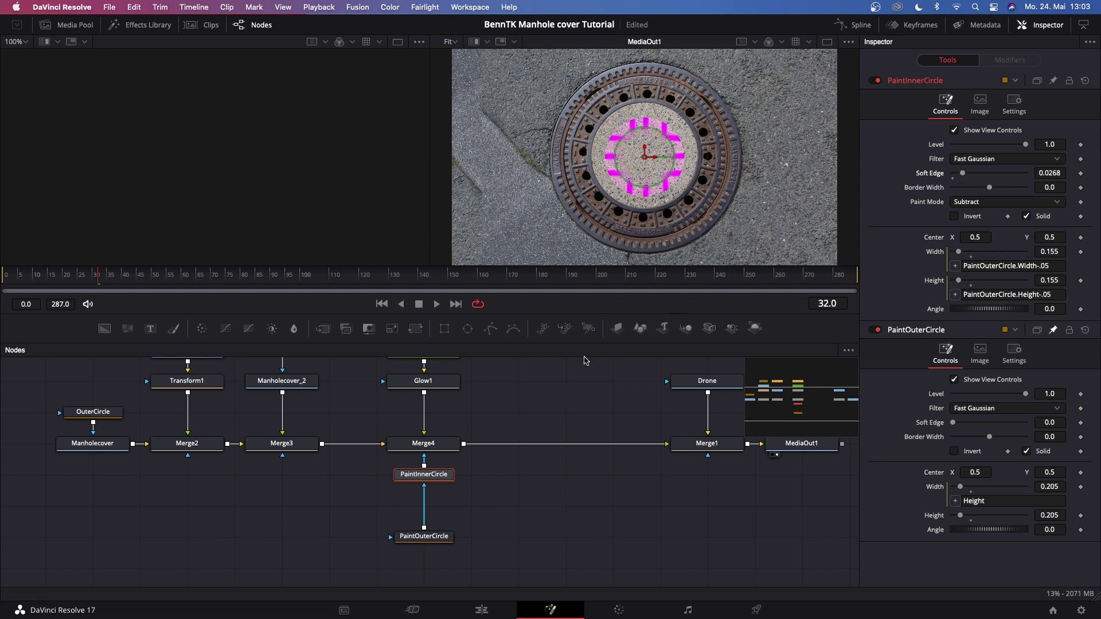
left_click(437, 537)
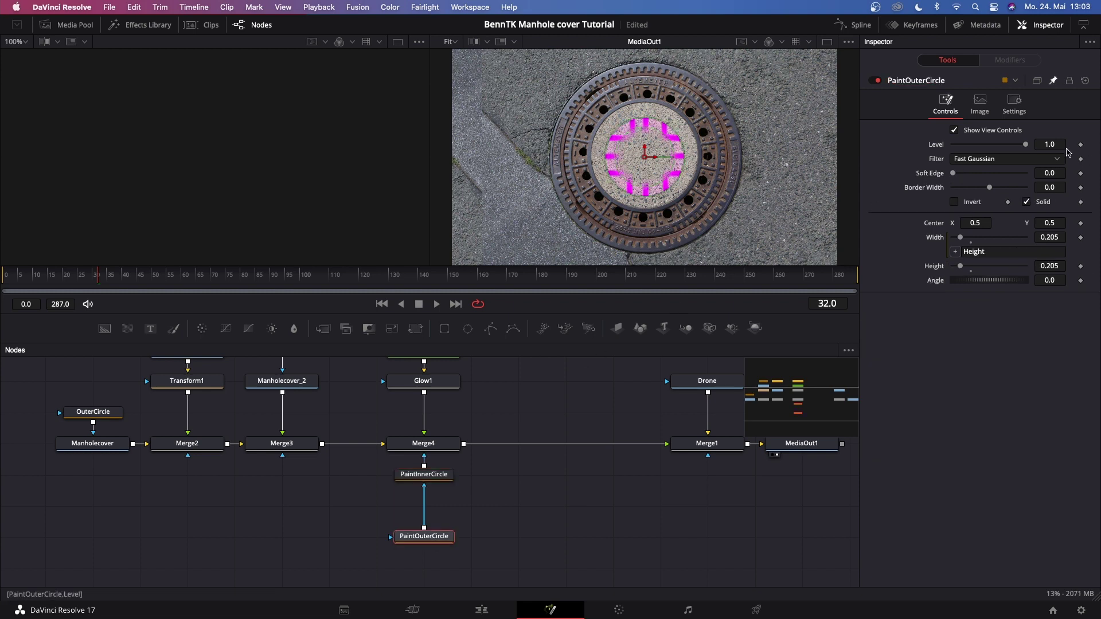
left_click_drag(953, 173, 971, 175)
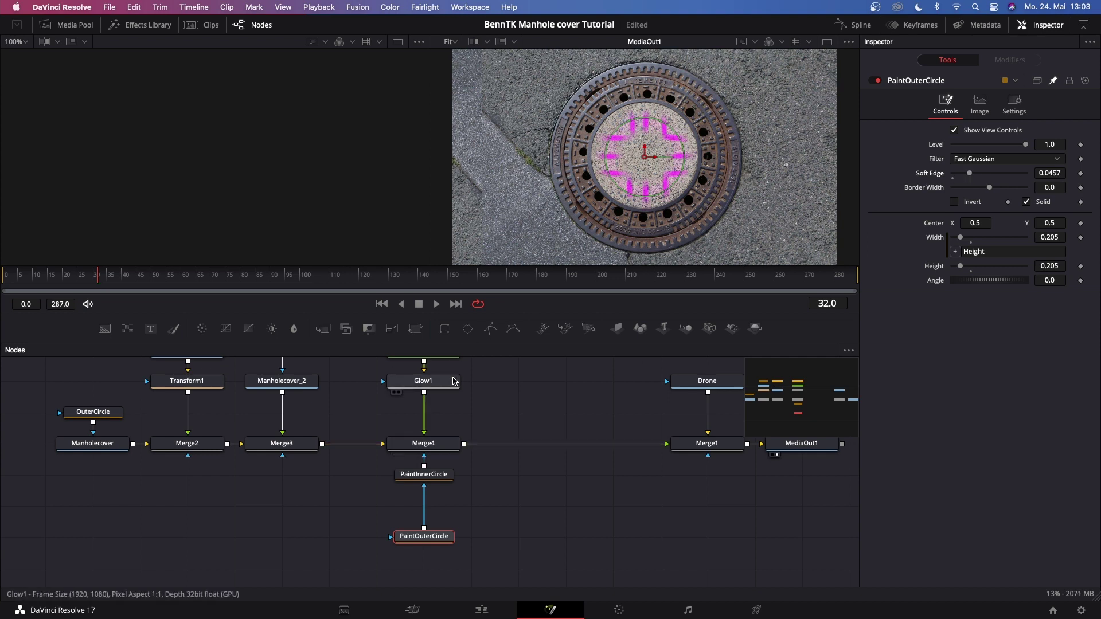
Set PaintOuterCircle's height to 0.5.
left_click_drag(960, 266, 971, 266)
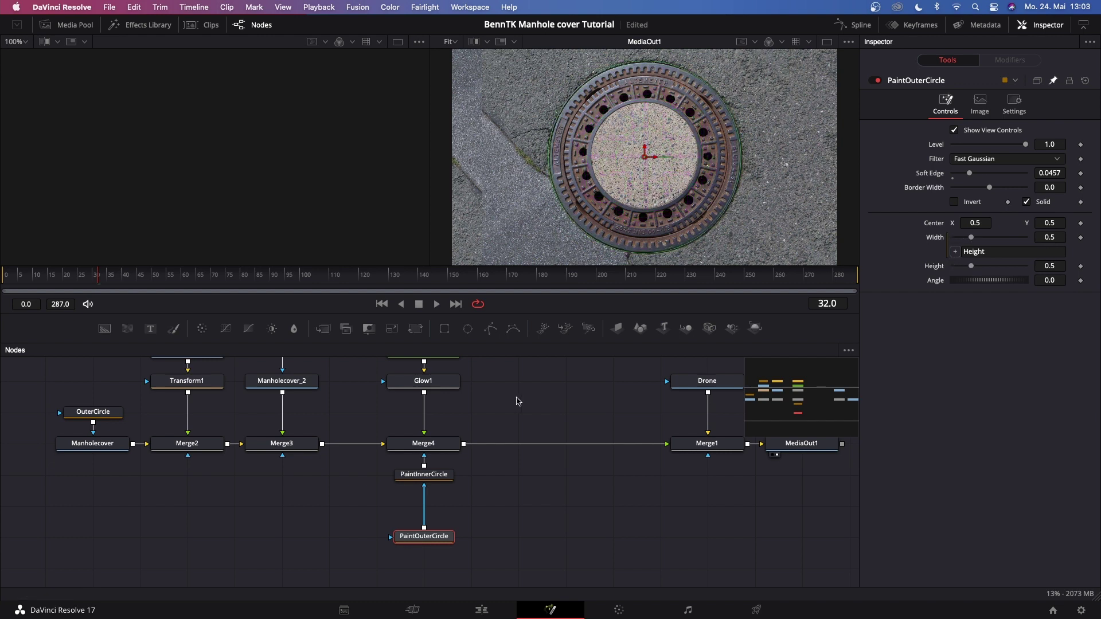
left_click(518, 401)
scroll(499, 413, "right", 3)
scroll(499, 413, "up", 2)
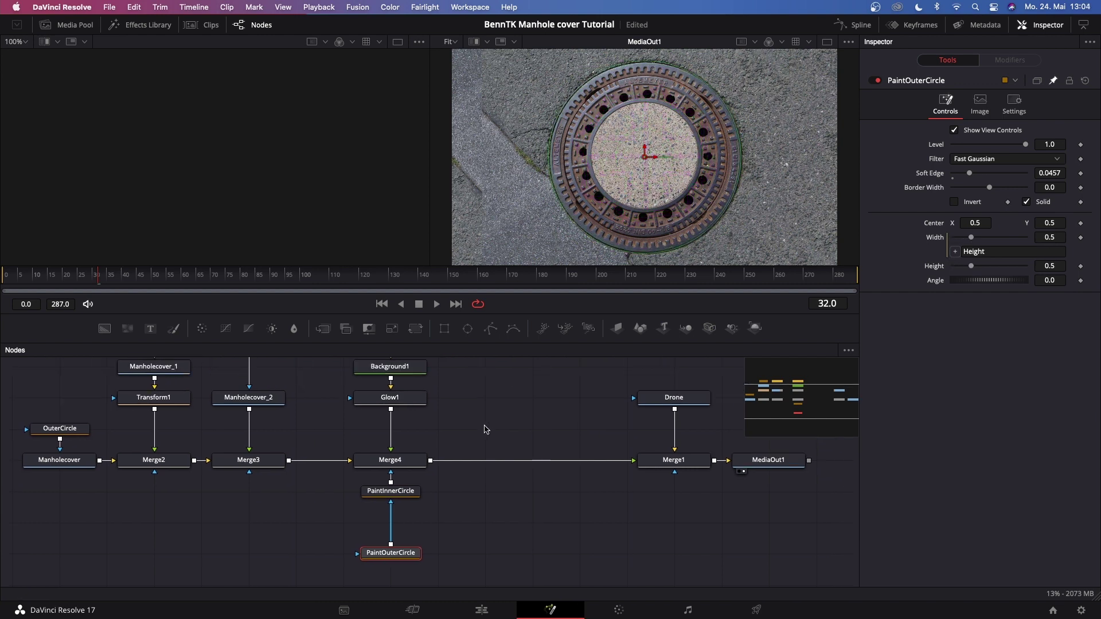
Insert a Transform node between Merge4 and Merge1 and rename it ZoomIn.
left_click(408, 463)
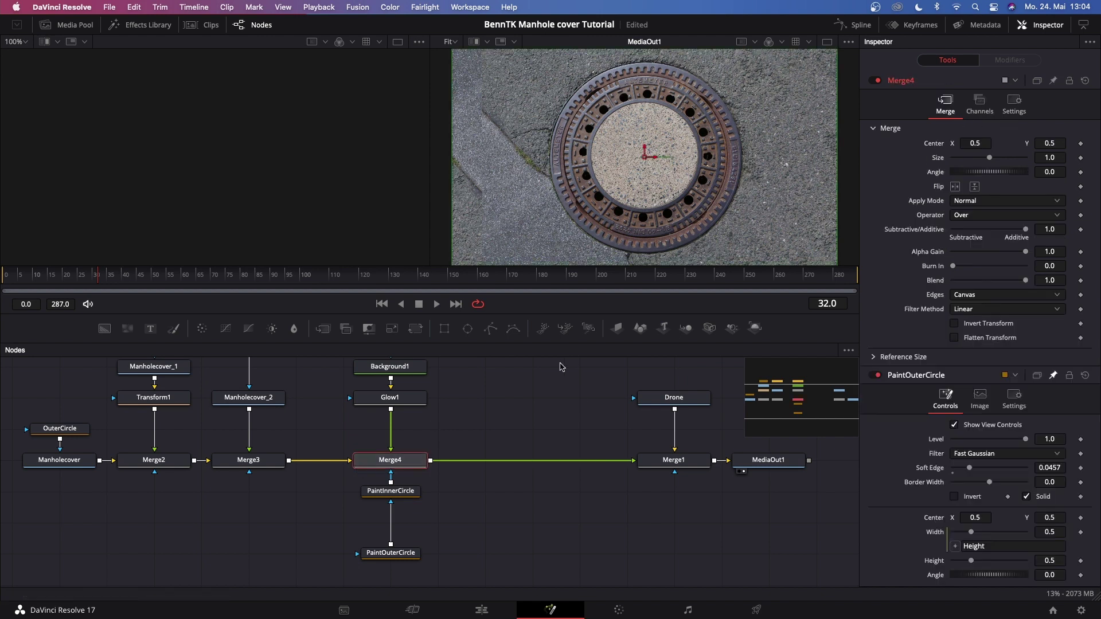
left_click(417, 330)
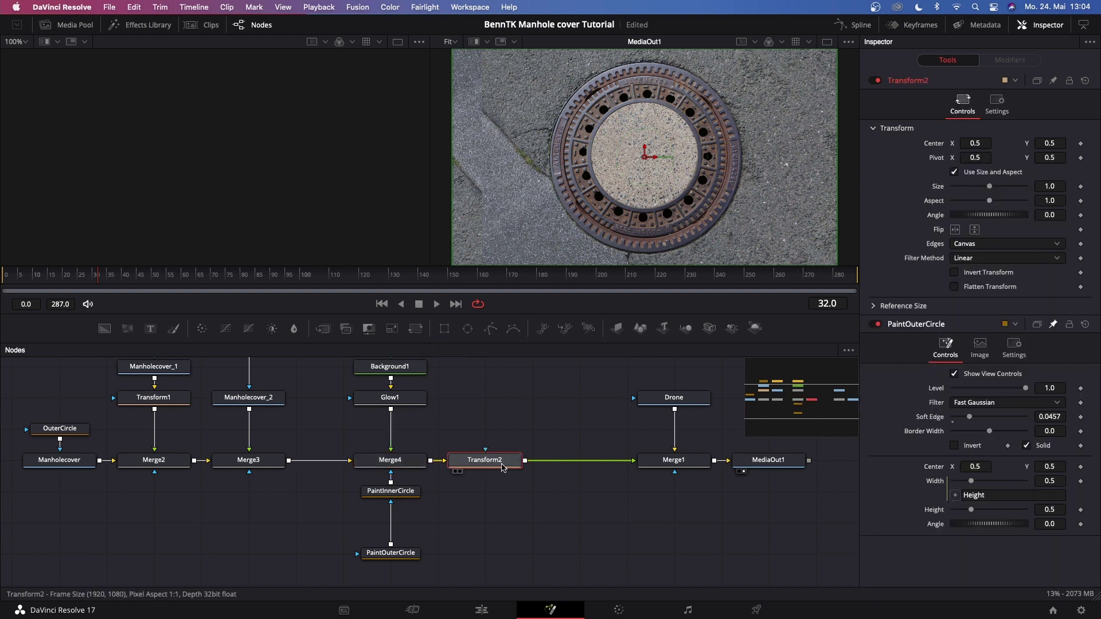
key("F2")
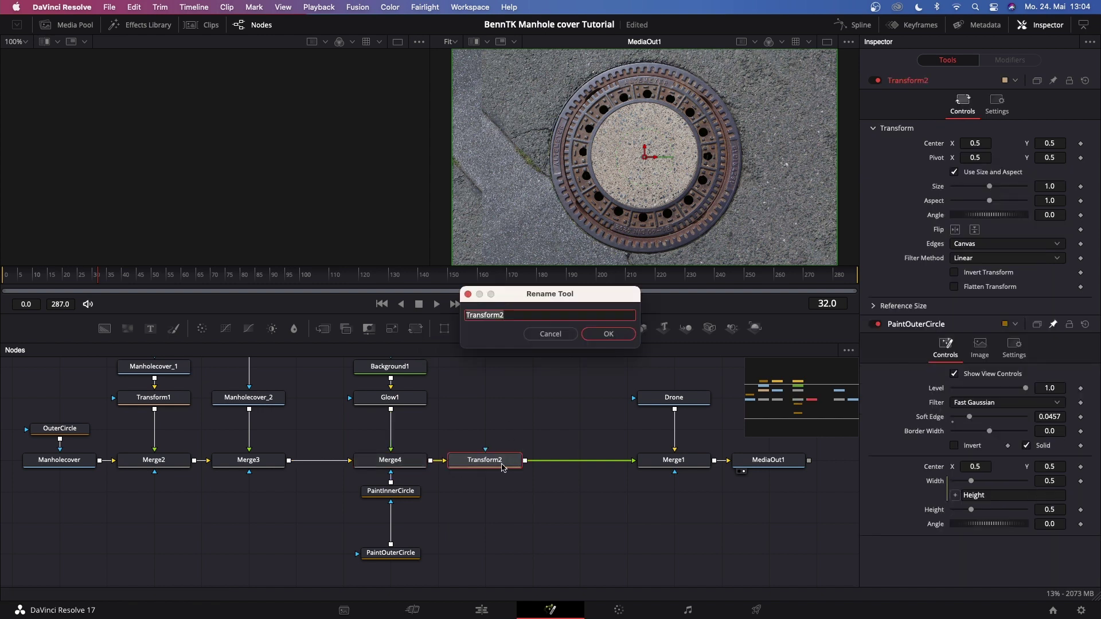
type("ZoomIn")
key("Return")
Tidy the node graph by moving Manholecover_2 up beneath OuterCircleGroup and PaintInnerCircle down next to PaintOuterCircle.
scroll(572, 402, "left", 3)
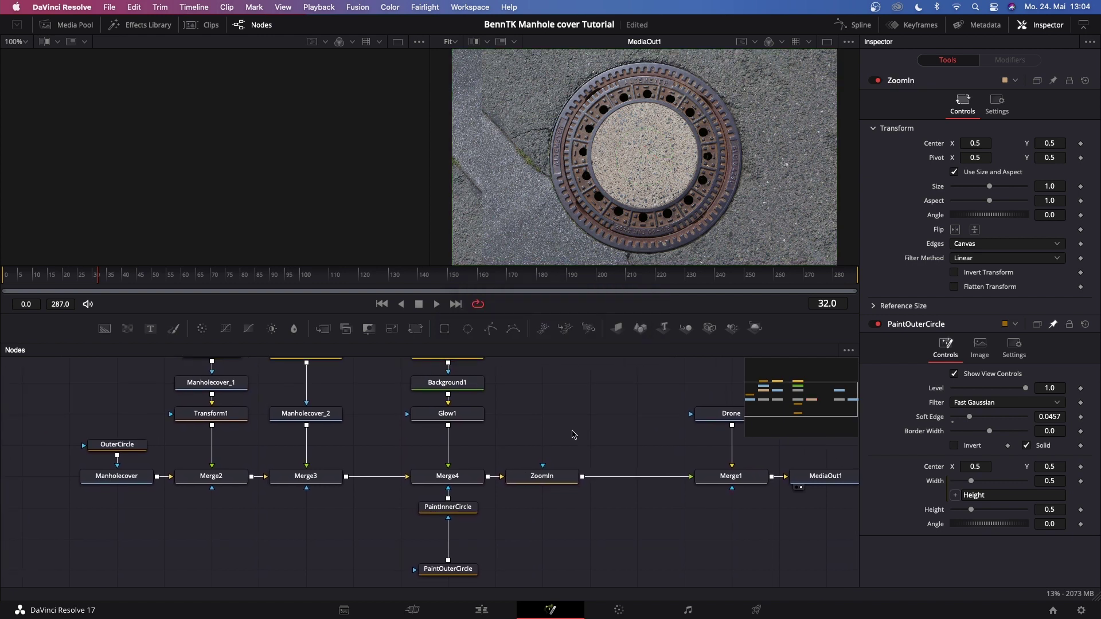
scroll(229, 418, "up", 3)
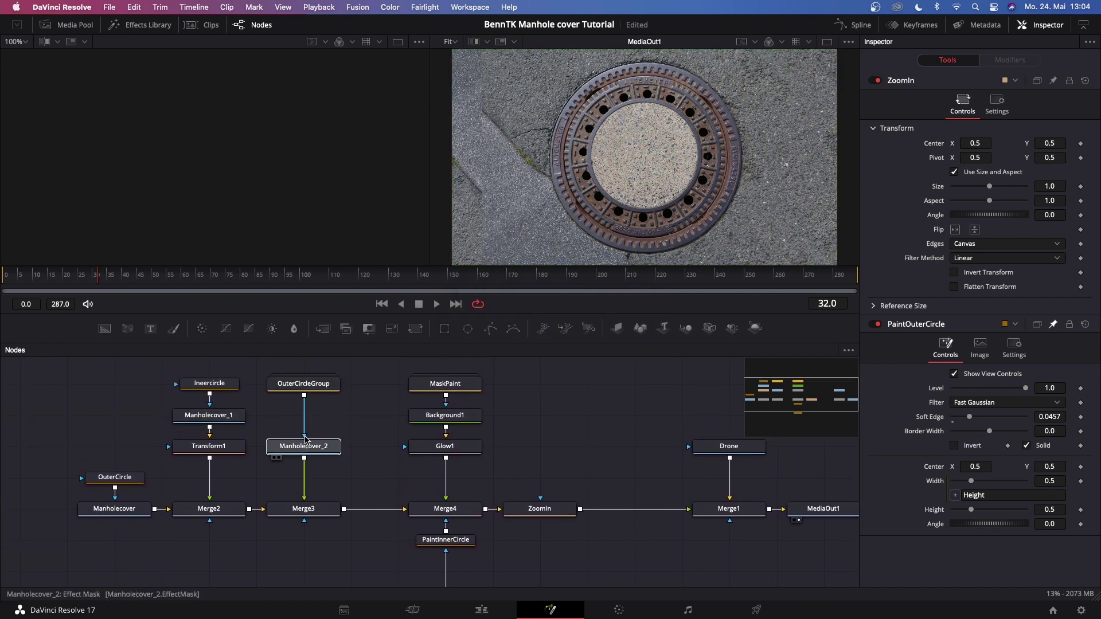
left_click_drag(303, 446, 303, 415)
scroll(588, 412, "down", 3)
scroll(588, 413, "right", 2)
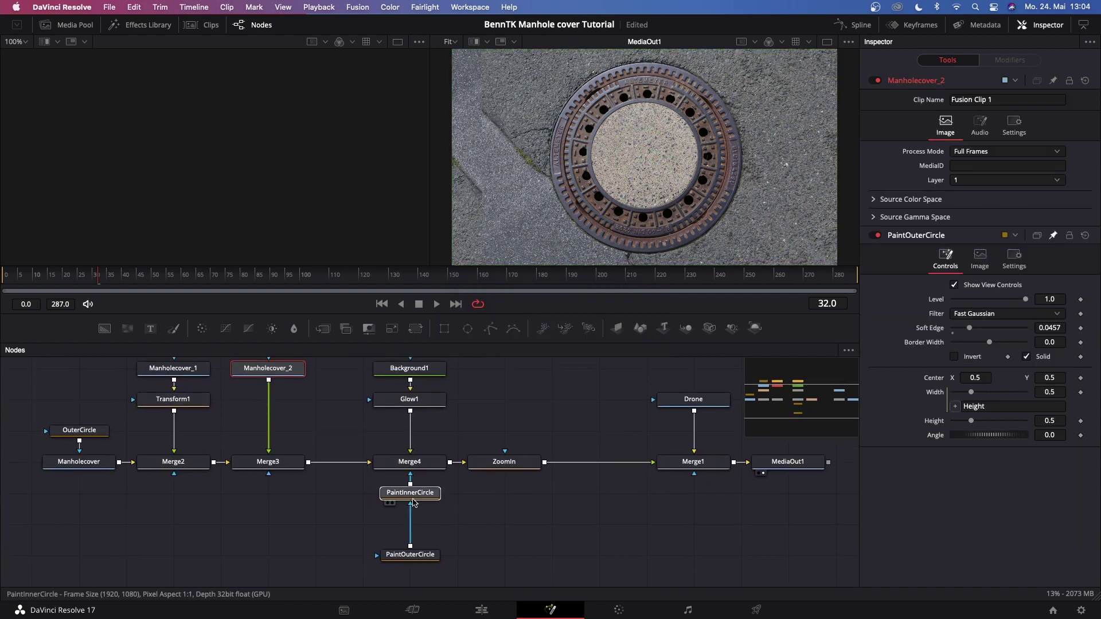
left_click_drag(411, 492, 411, 524)
Animate PaintOuterCircle's height with keyframes of 0.5 at frame 10 and 0 at frame 25.
left_click(411, 555)
left_click(25, 278)
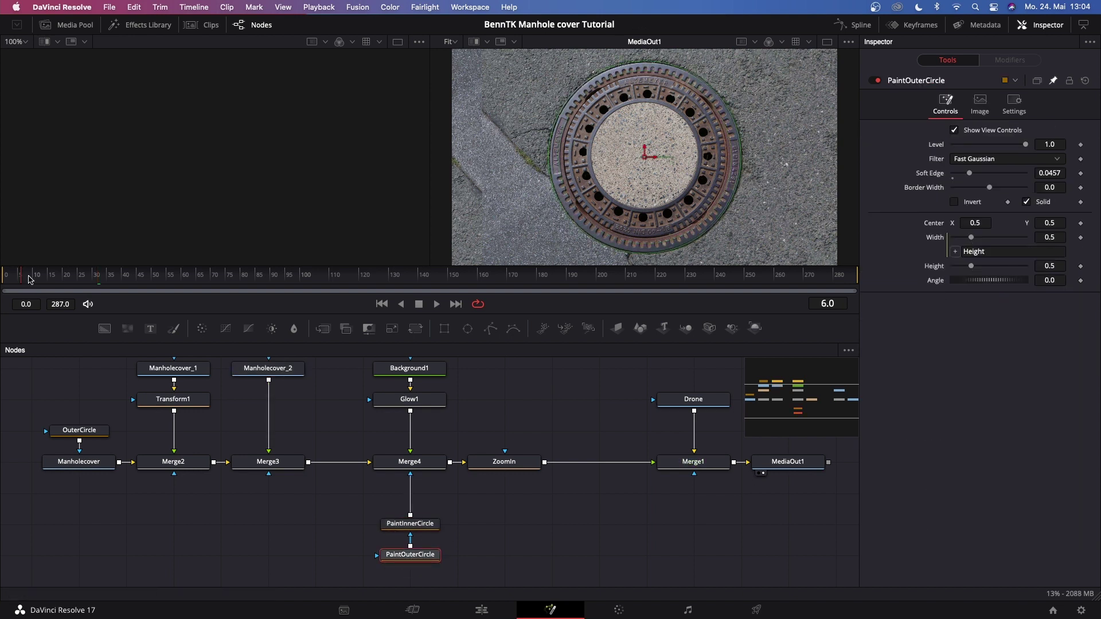
left_click(35, 278)
left_click(1081, 266)
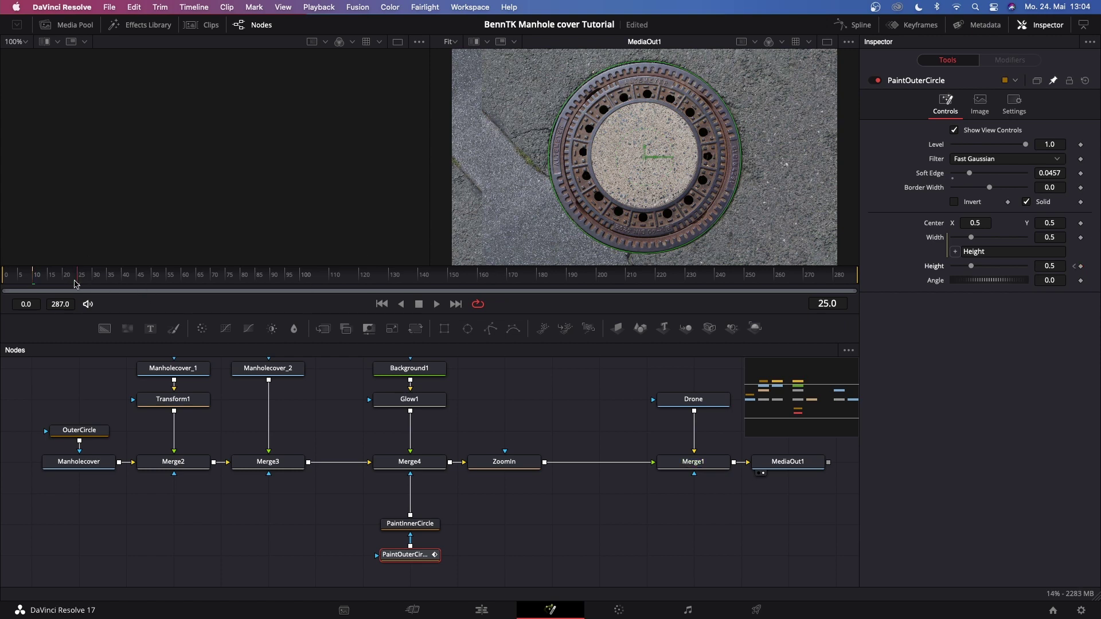
left_click_drag(972, 266, 953, 270)
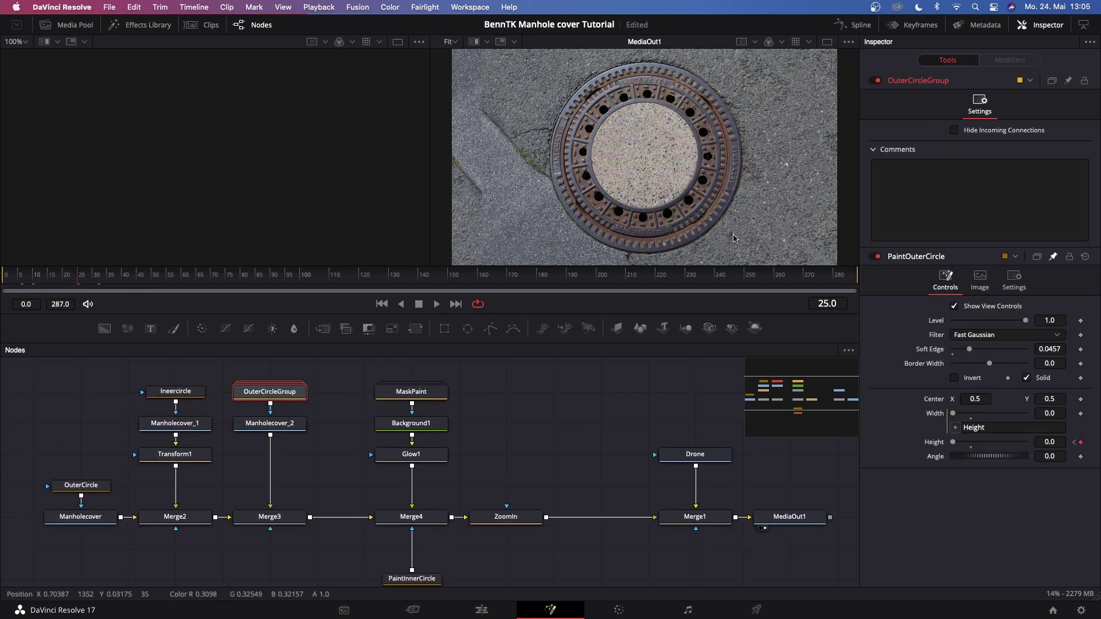
Insert a Transform node between Manholecover_2 and Merge3 and rename it OuterCircleRotate.
left_click(267, 425)
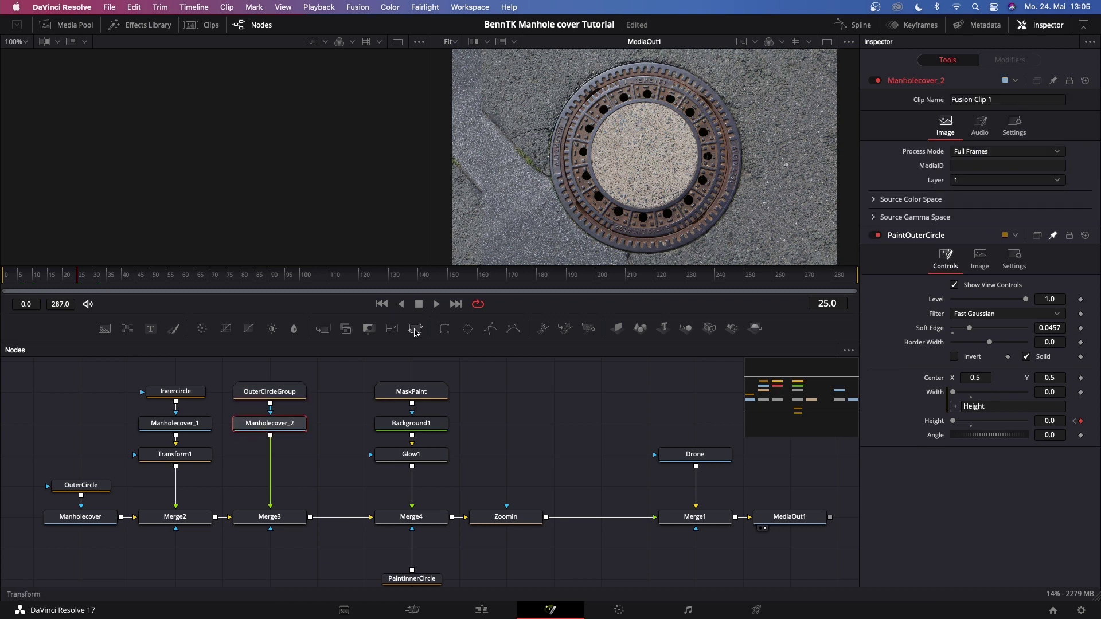
left_click(416, 329)
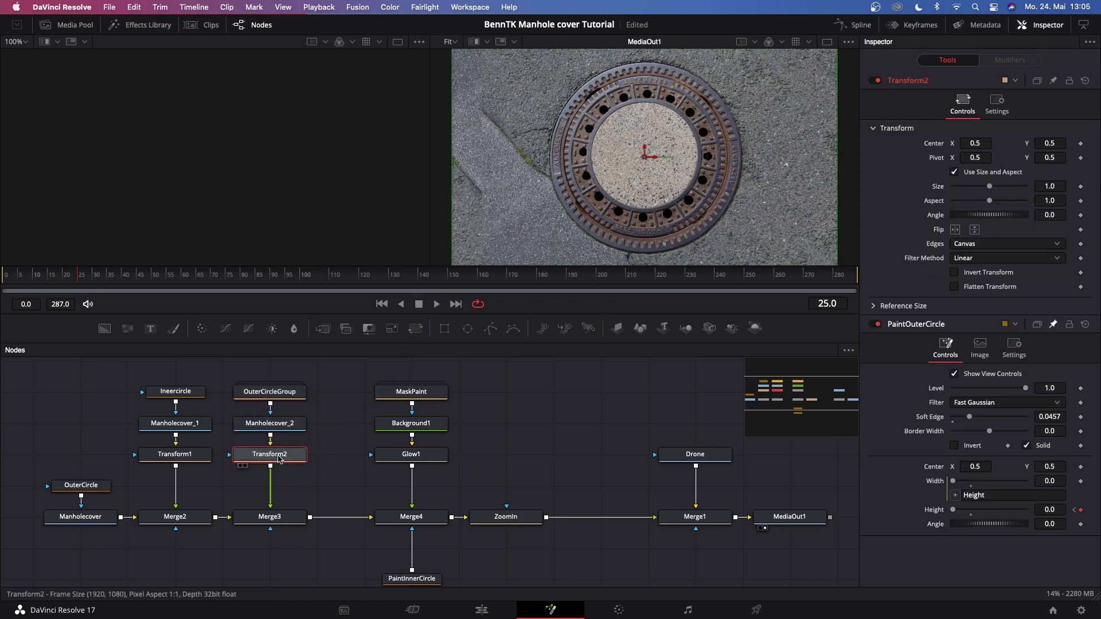
key("F2")
type("OuterCircleRotate")
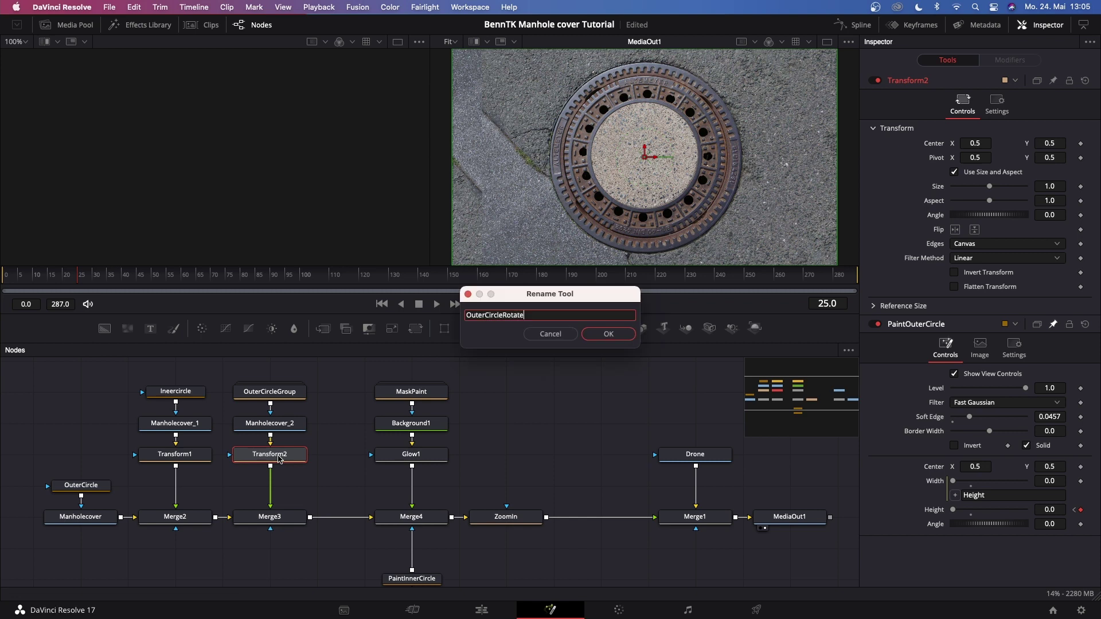
key("Return")
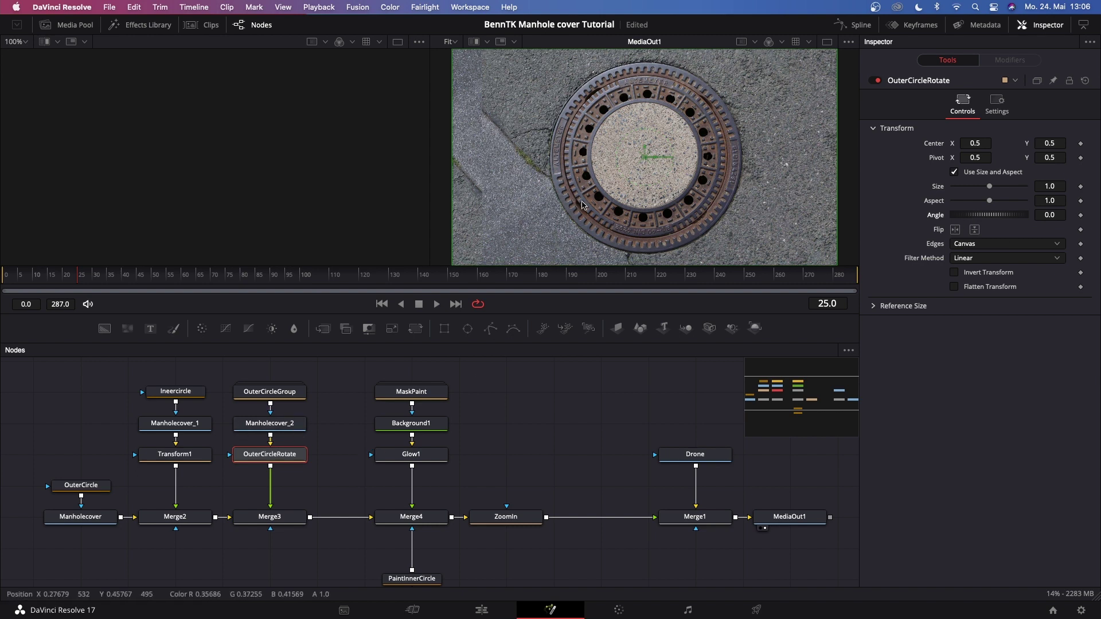
Test OuterCircleRotate's rotation with its Angle, return the angle to 0 and set the pivot Y to 0.501.
left_click_drag(1012, 216, 828, 123)
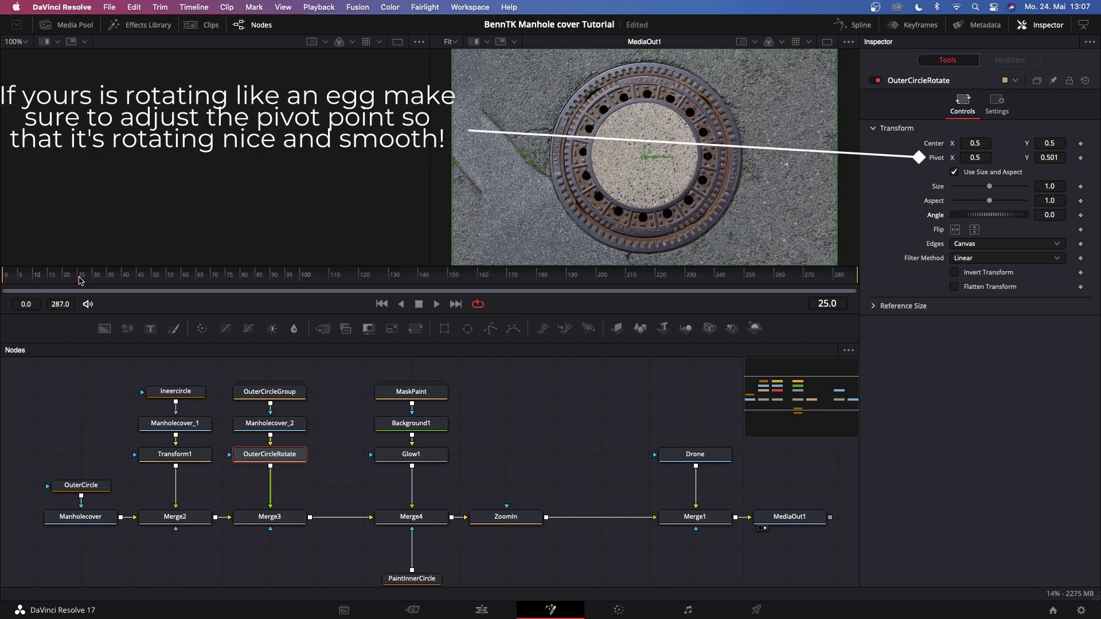
Animate OuterCircleRotate's angle with keyframes of 0 at frame 25 and -270 at frame 40.
left_click(1081, 216)
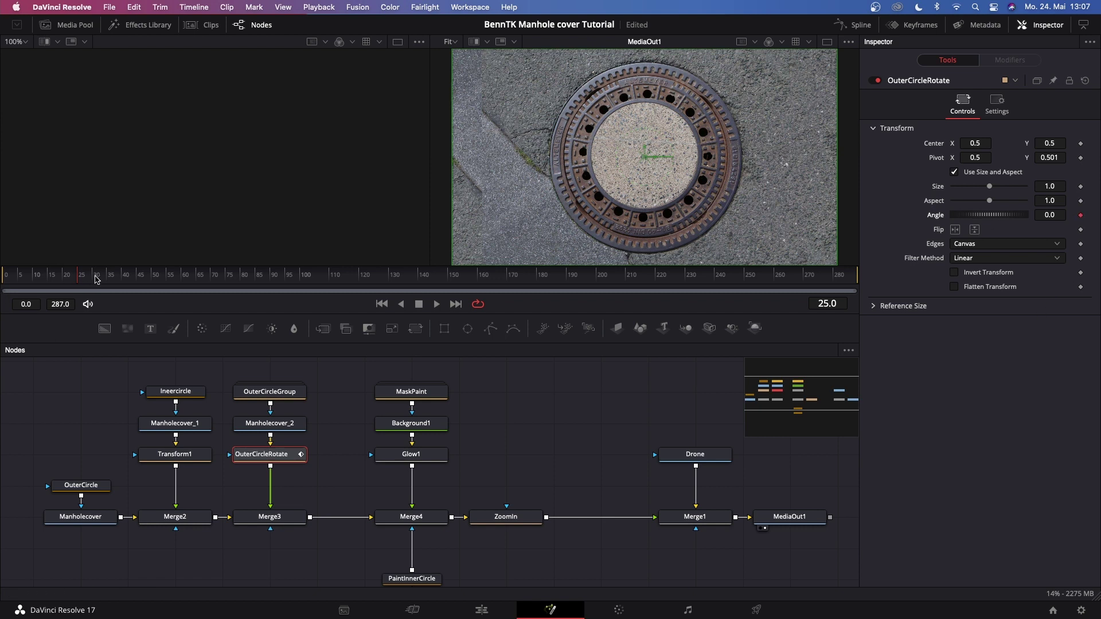
left_click(124, 278)
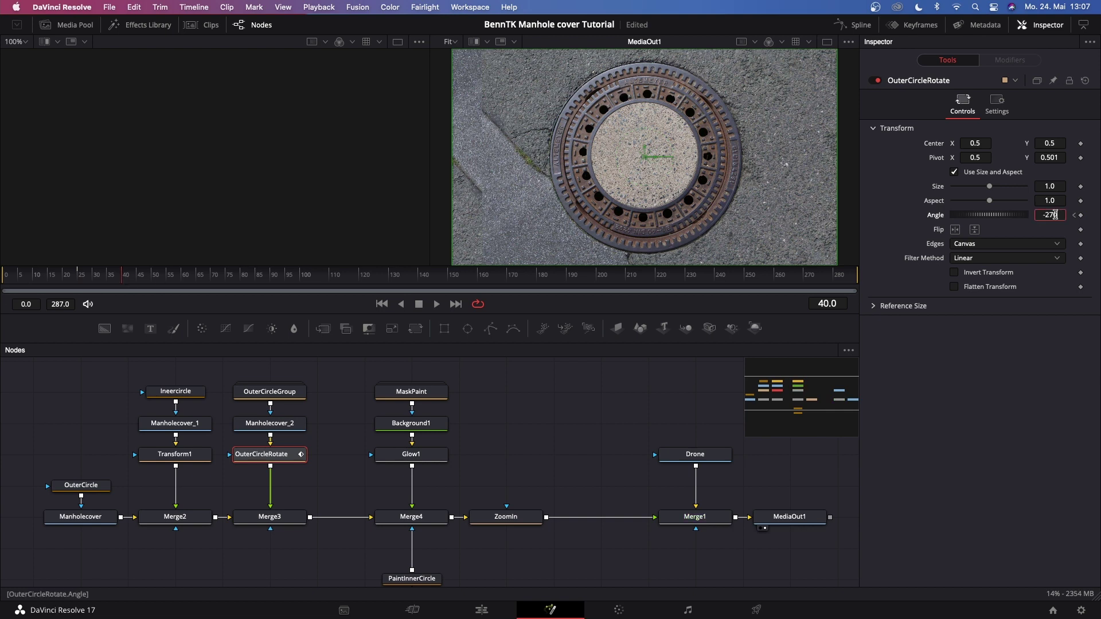
key("Return")
Set Transform1's pivot Y to 0.505 and animate its angle with keyframes of 0 at frame 40 and 270 at frame 55.
left_click(175, 454)
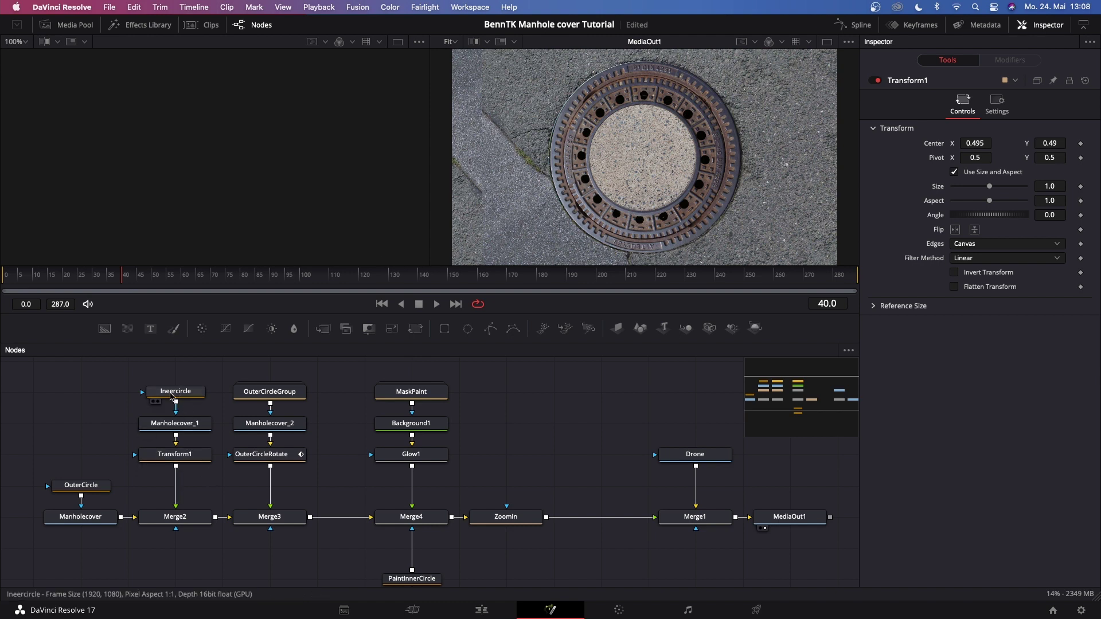
left_click(172, 456)
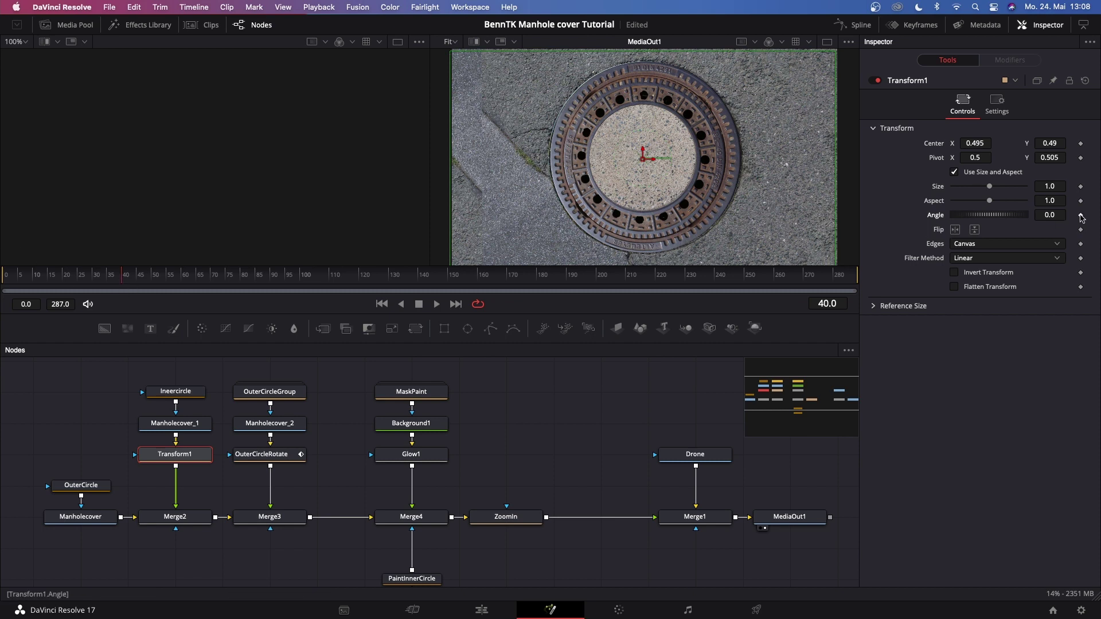
left_click(1081, 216)
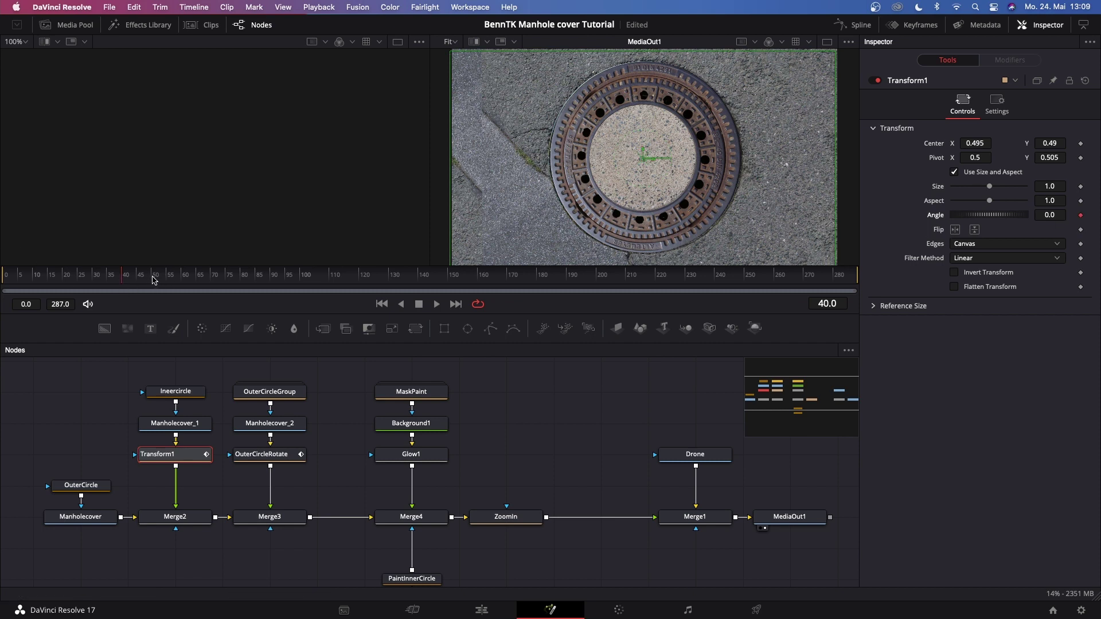
left_click(170, 281)
double_click(1050, 215)
type("-270")
key("Return")
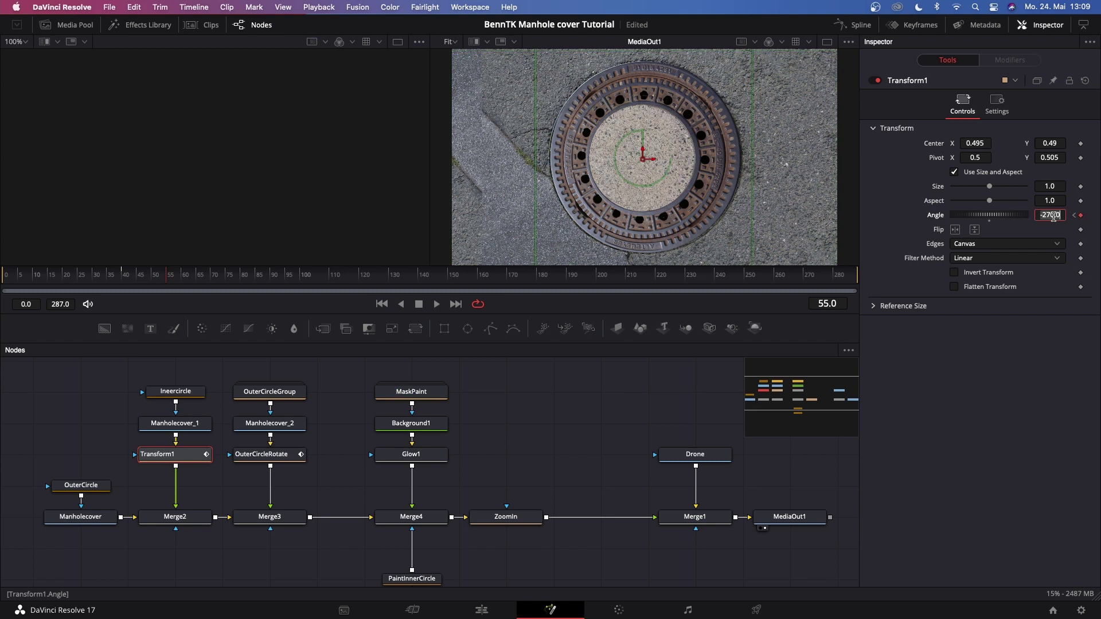
type("270")
key("Return")
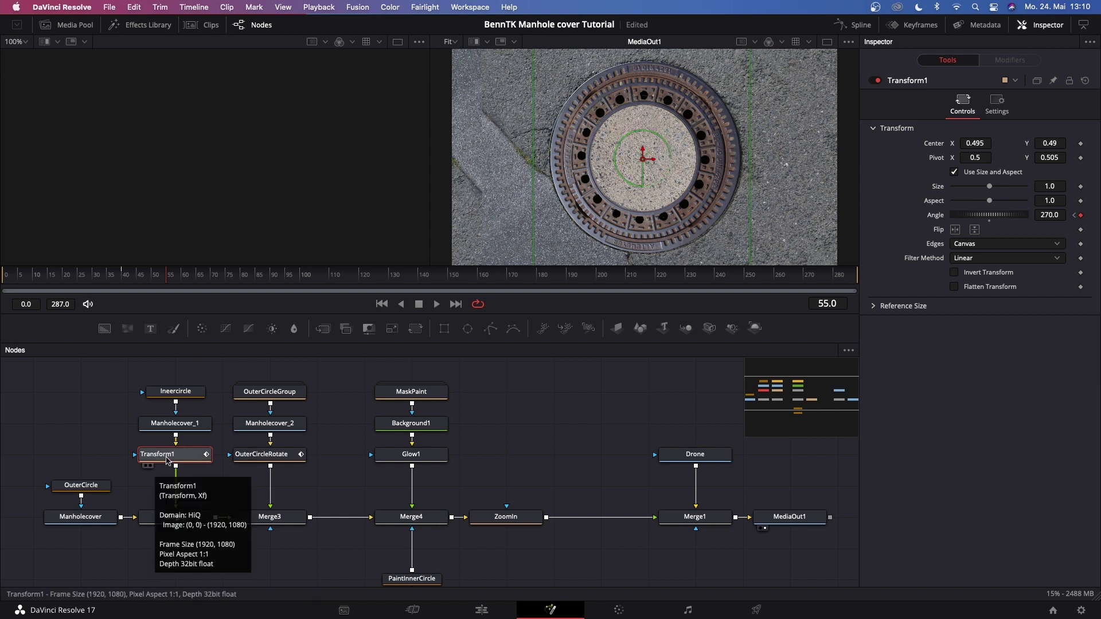
Insert a DVE node between Transform1 and Merge2.
key("shift+space")
type("Glow")
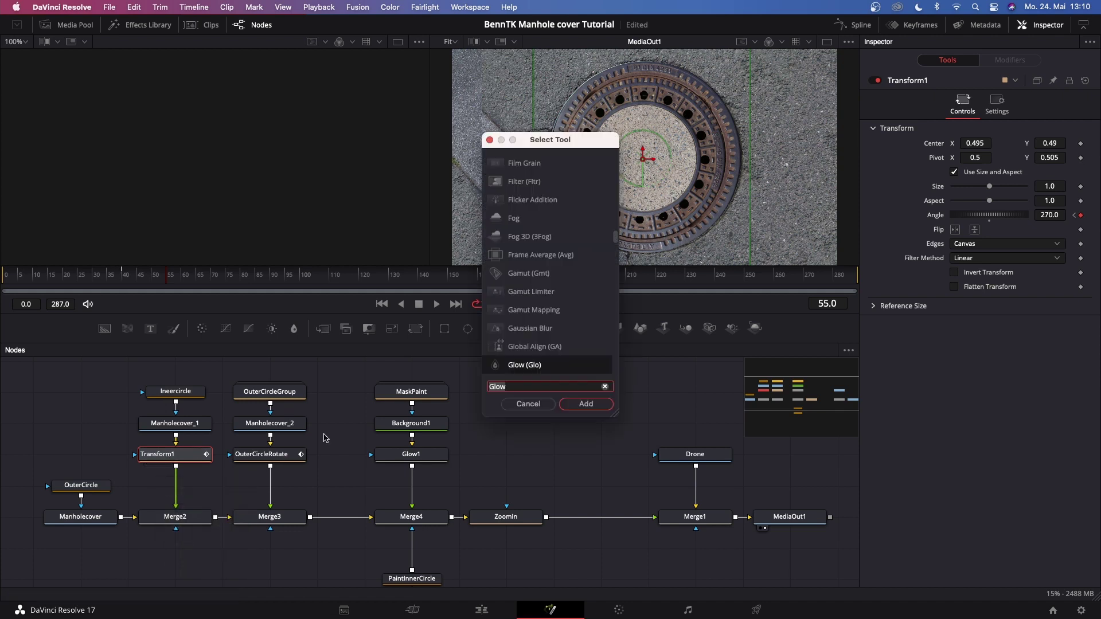
key("BackSpace")
key("BackSpace")
key("BackSpace")
key("BackSpace")
type("DVE")
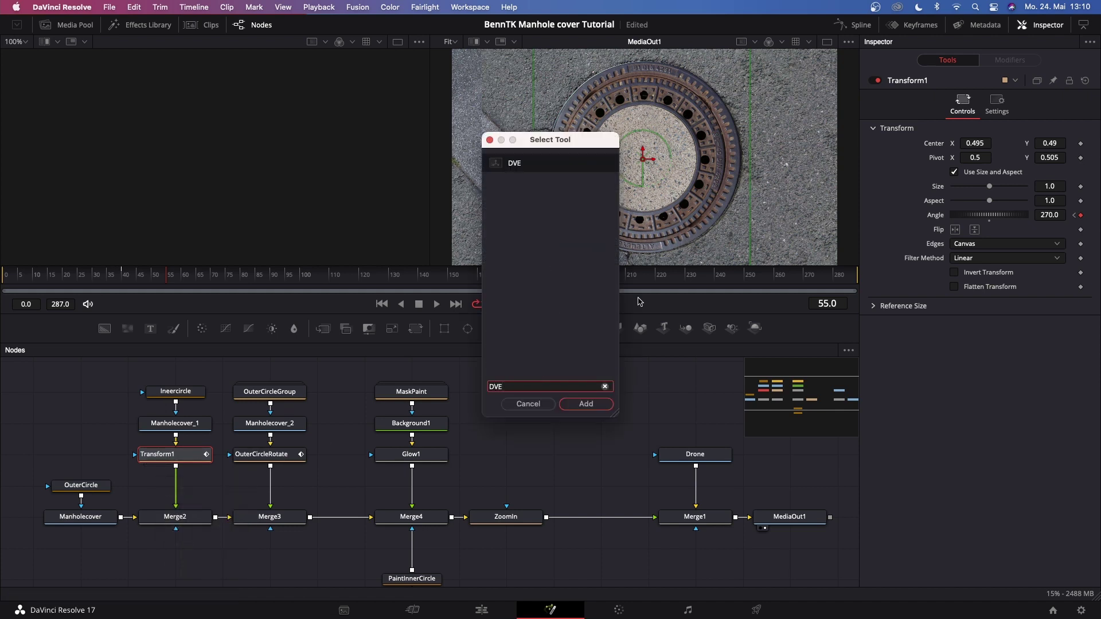
left_click(584, 406)
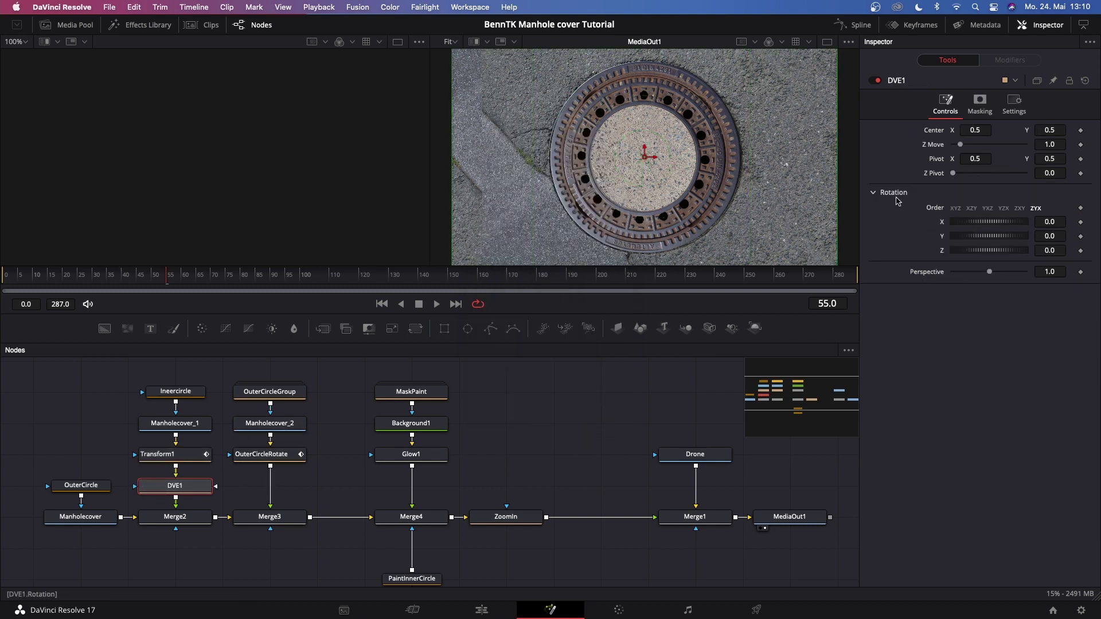
Move DVE1's pivot to the left edge of the manhole's inner disc, about X 0.353 and Y 0.499, testing the Y rotation around it.
left_click_drag(969, 240, 983, 243)
key("ctrl+z")
scroll(588, 158, "up", 2)
left_click_drag(646, 155, 554, 174)
scroll(554, 175, "down", 2)
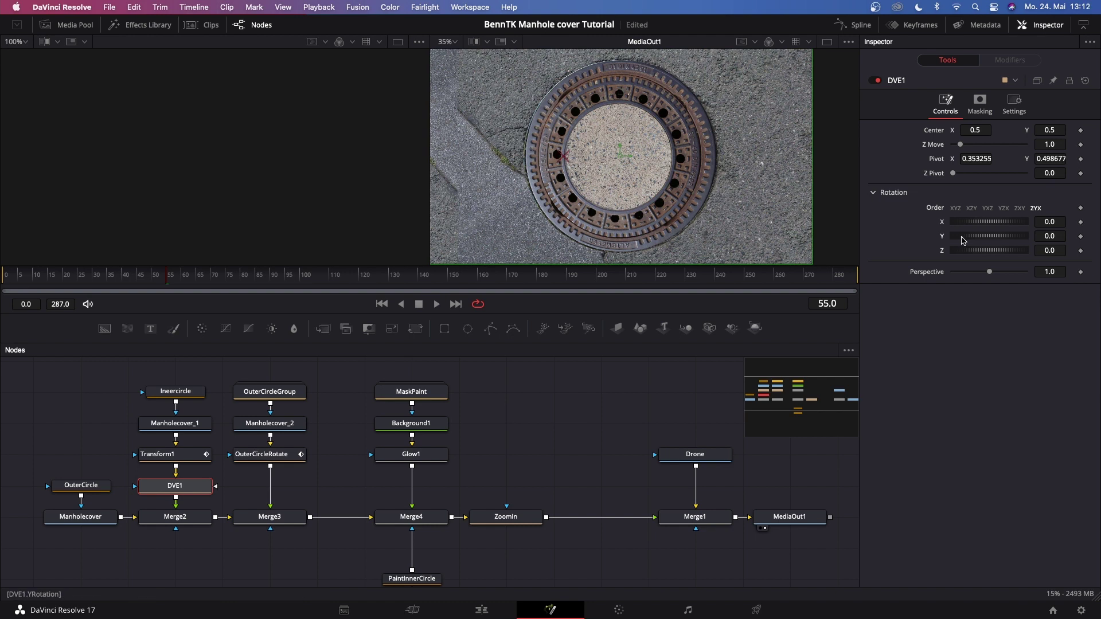
mouse_move(974, 240)
left_mouse_down()
mouse_move(995, 239)
mouse_move(979, 236)
left_mouse_up()
Keyframe DVE1's pivot and a Y rotation of 0 at frame 55, with the Y rotation reaching 94 at frame 70.
left_click(1081, 158)
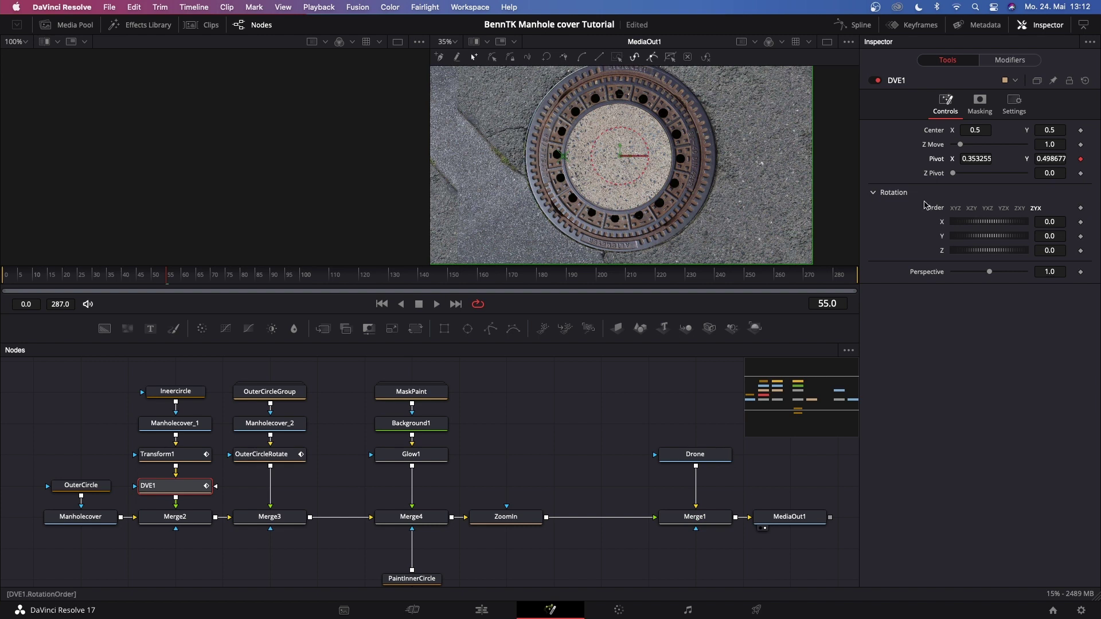
left_click(1080, 236)
left_click(213, 280)
left_click_drag(970, 240, 988, 240)
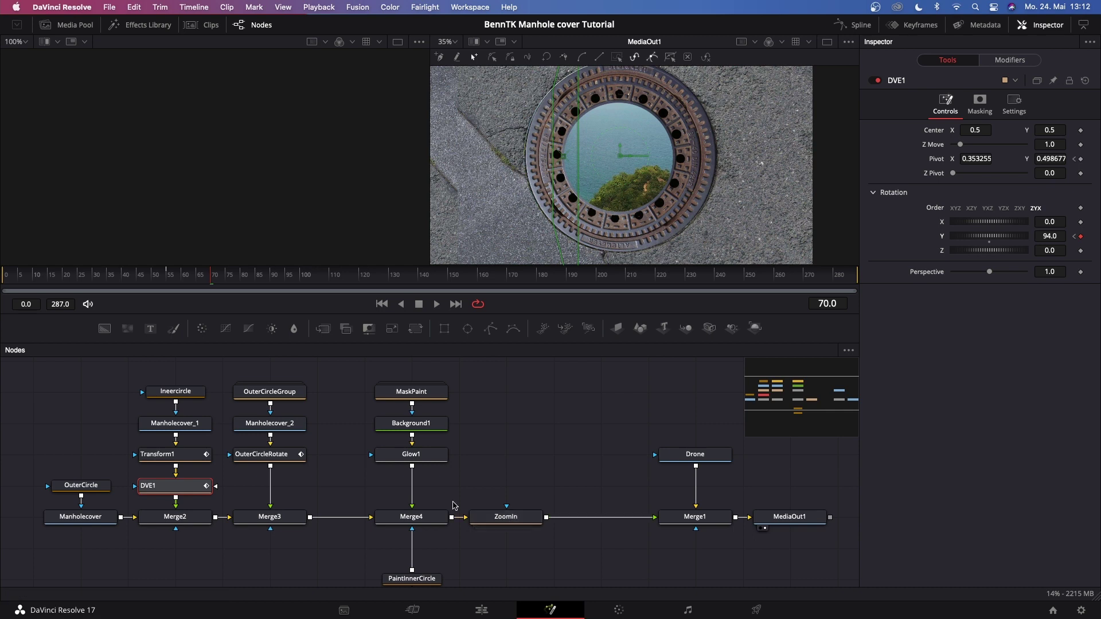
Animate ZoomIn's size with keyframes of 1.0 at frame 70 and 5.0 at frame 80.
left_click(504, 519)
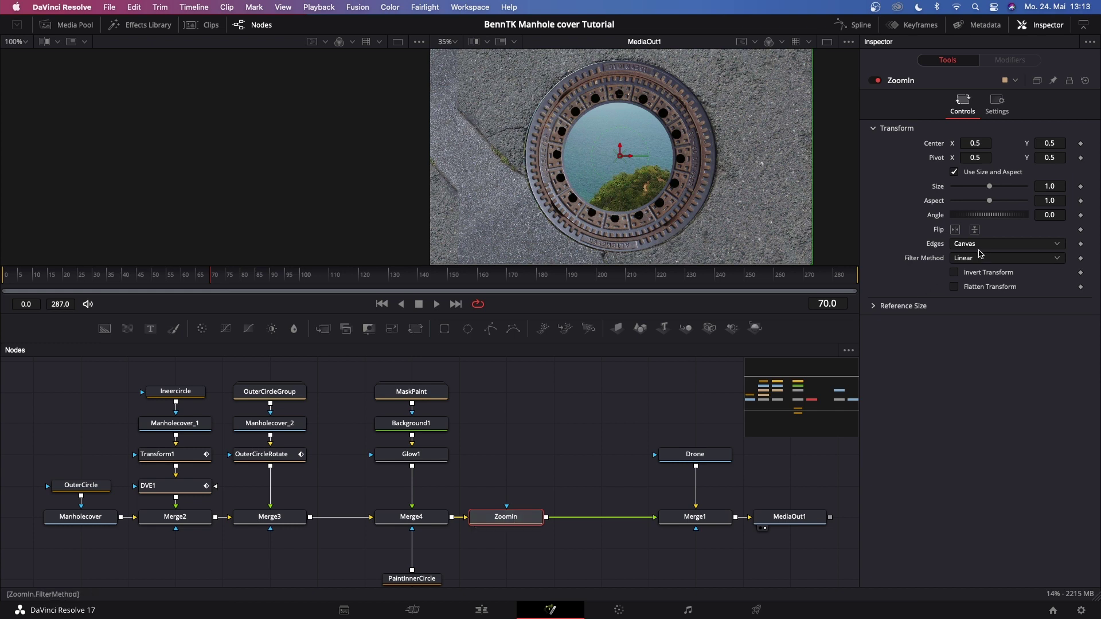
left_click(1081, 187)
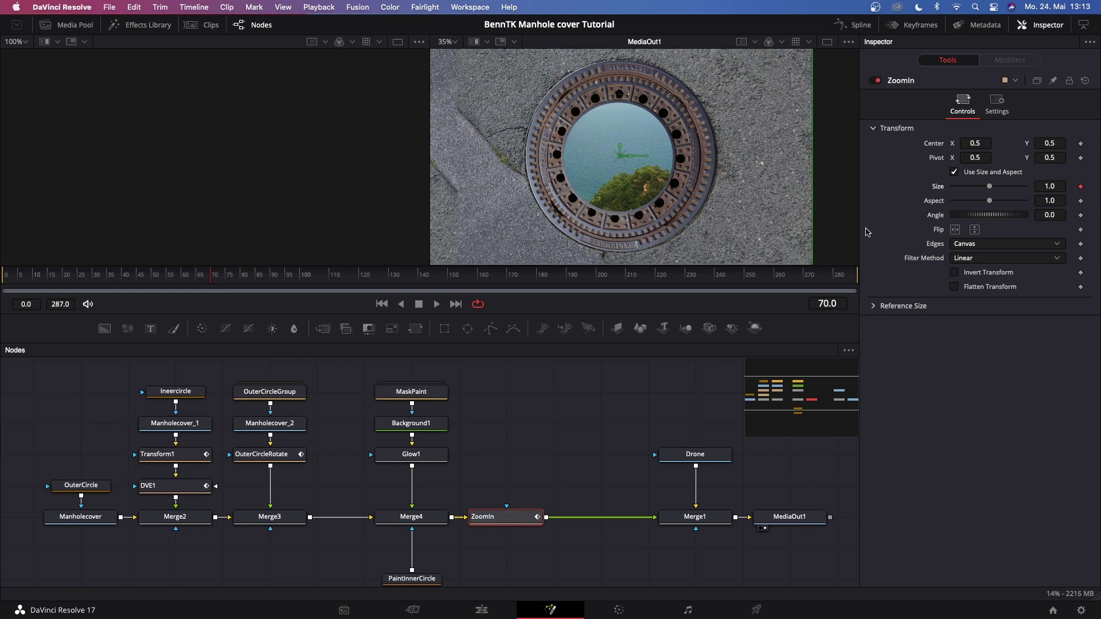
left_click(242, 277)
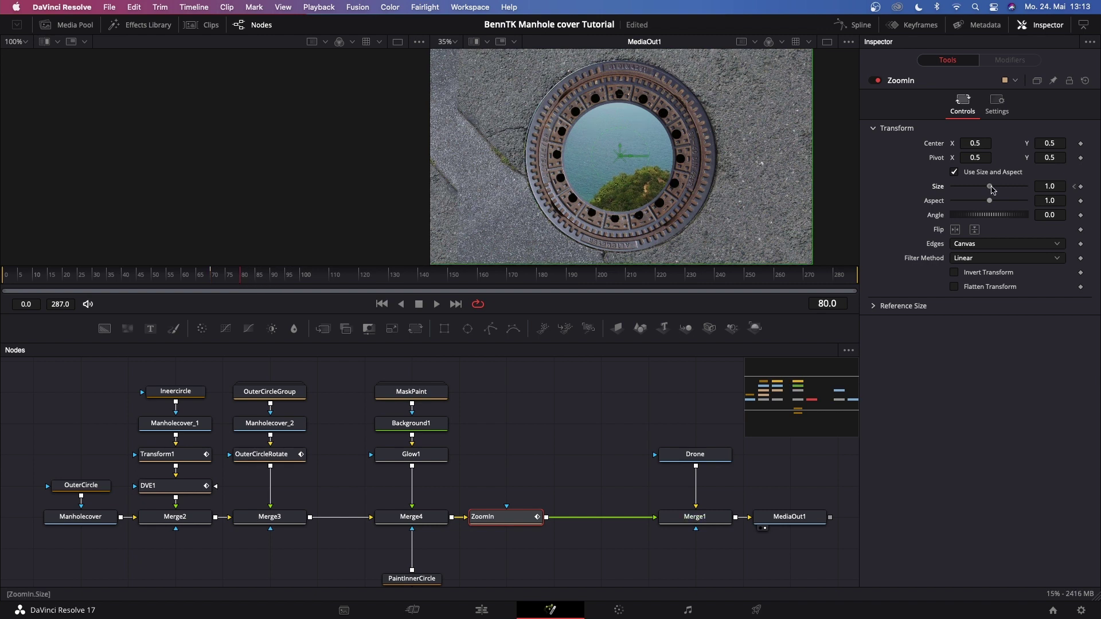
left_click_drag(992, 190, 1027, 188)
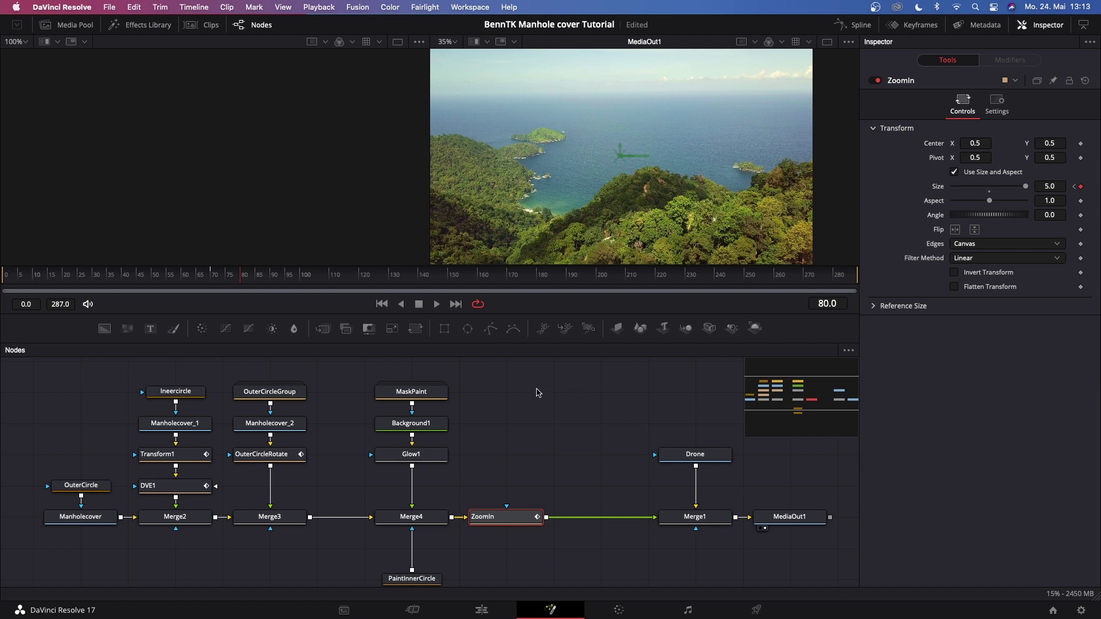
Enable motion blur on the ZoomIn node with a quality of 5.
left_click_drag(517, 440, 530, 430)
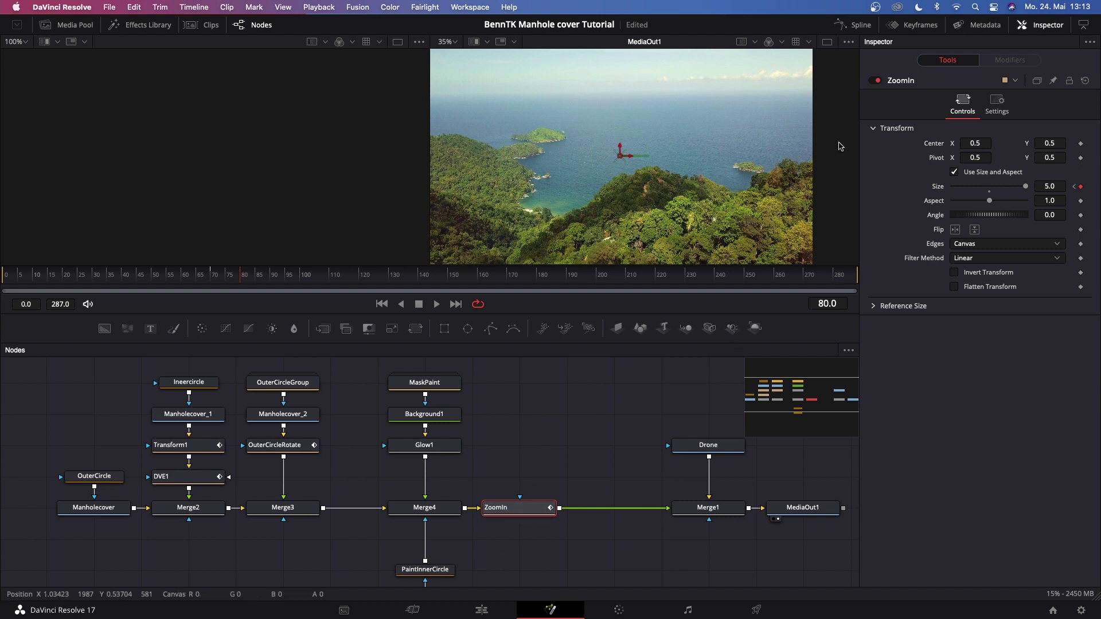
left_click(997, 103)
left_click(954, 250)
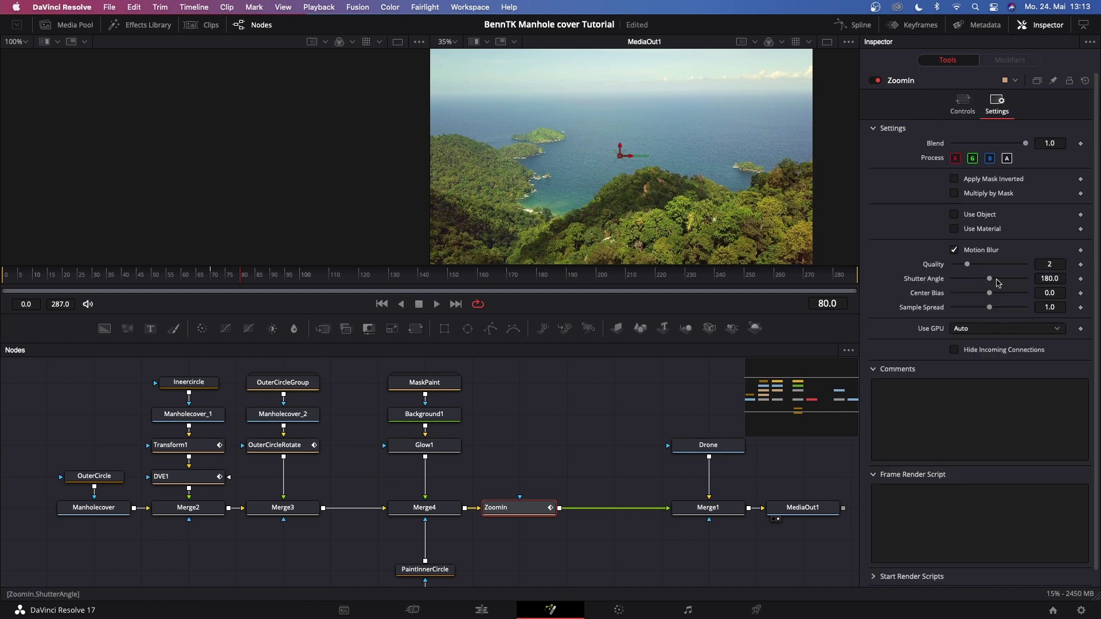
left_click_drag(967, 265, 992, 266)
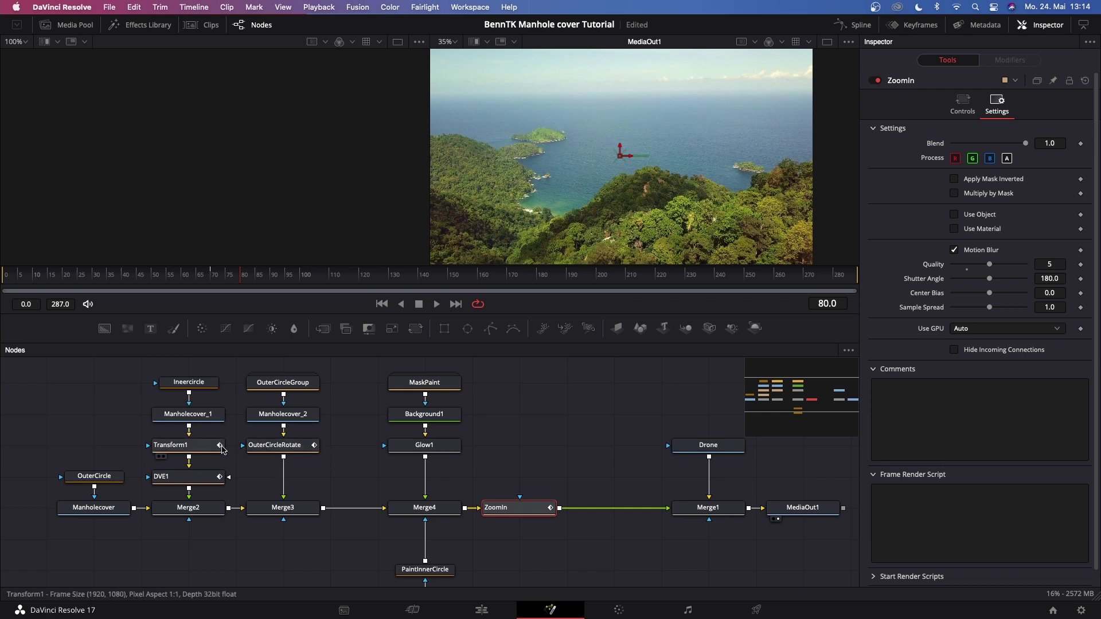
Enable motion blur on the Transform1 node and raise its blur quality.
left_click(183, 449)
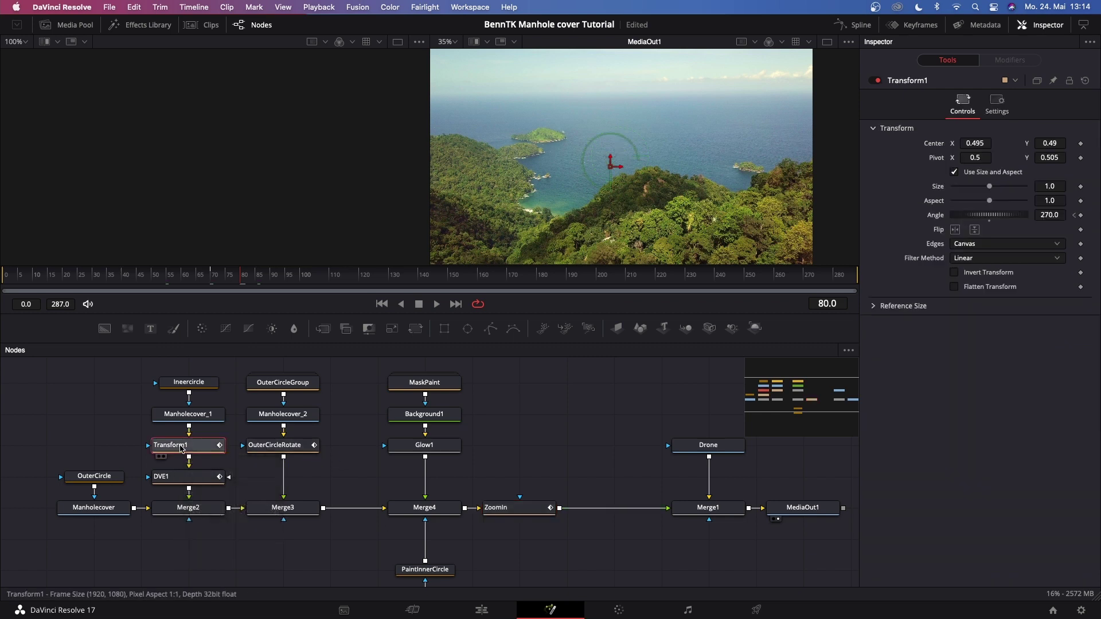
left_click(997, 106)
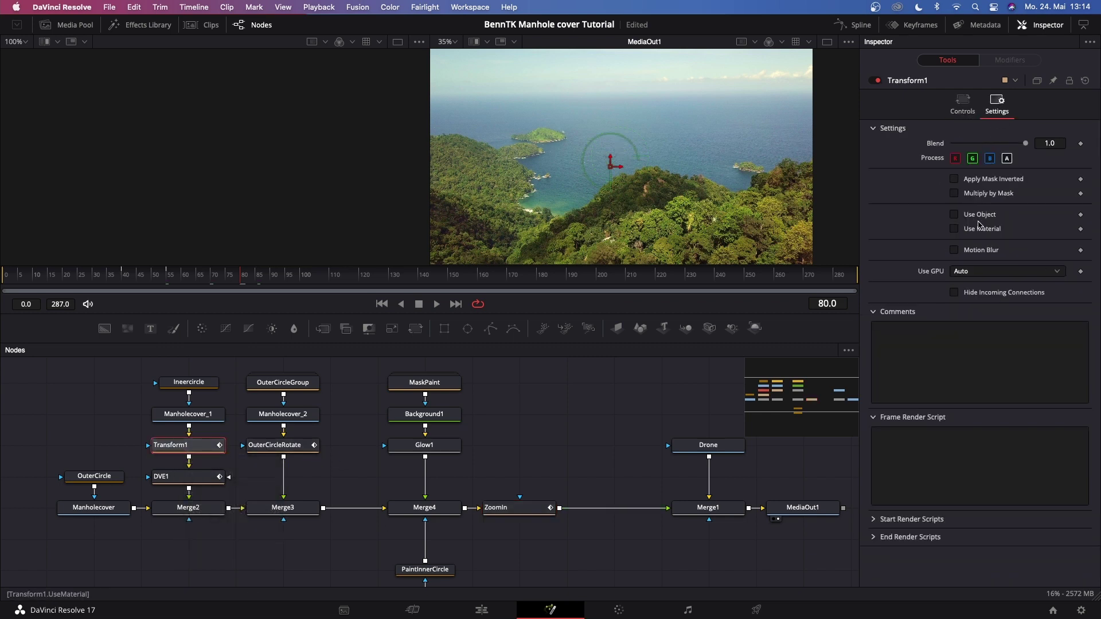
left_click(955, 250)
left_click_drag(968, 264, 982, 267)
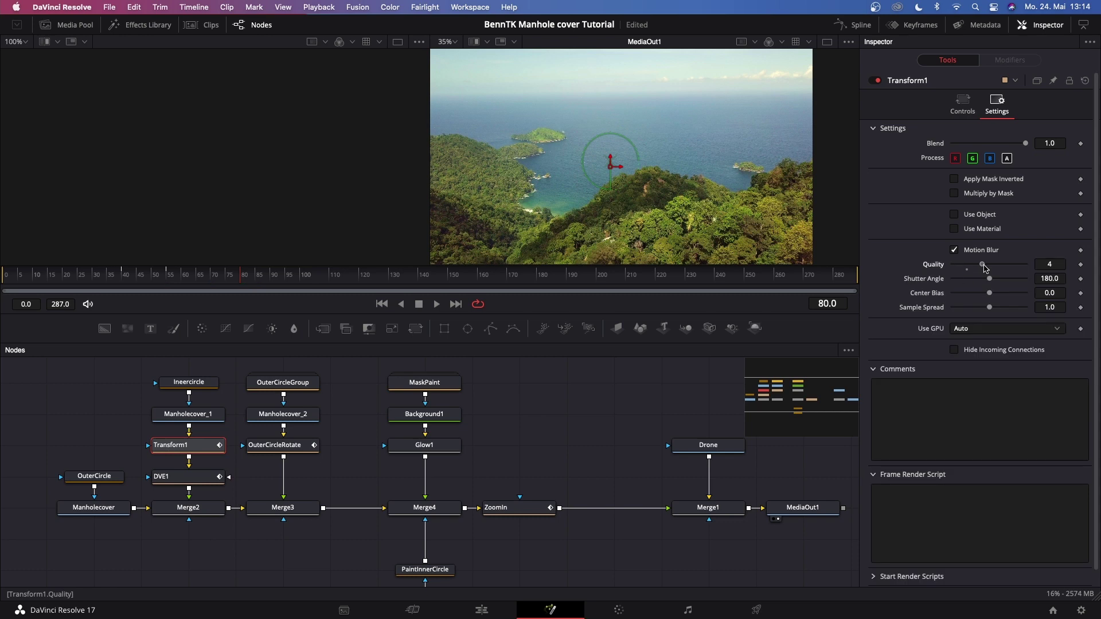
left_click_drag(986, 268, 989, 268)
Enable motion blur on the OuterCircleRotate node with a quality of 5.
left_click(283, 450)
left_click(997, 104)
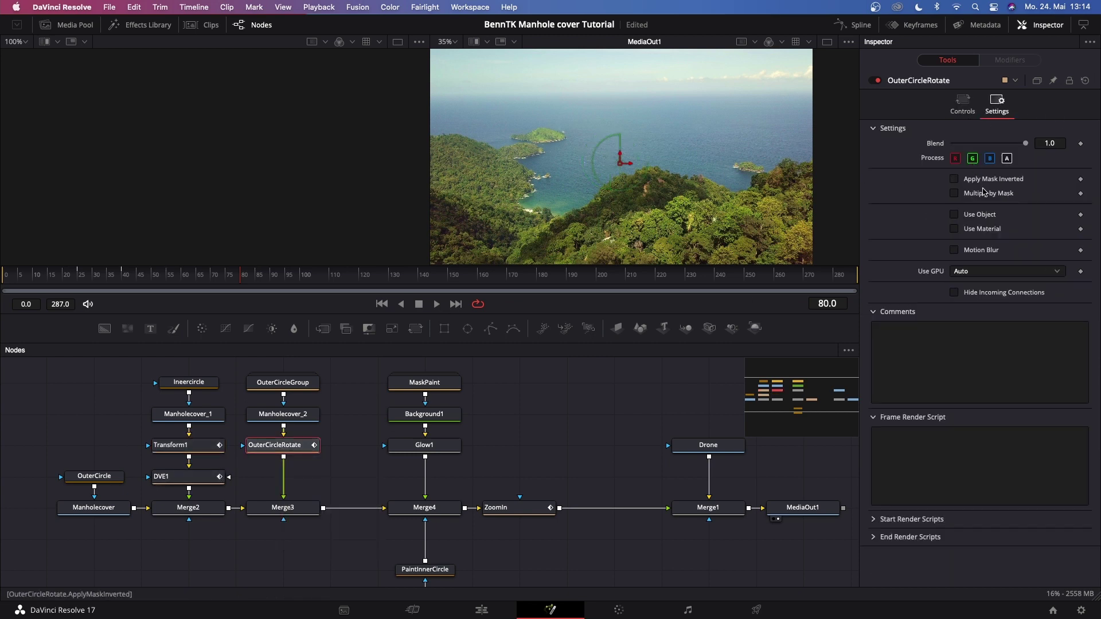
left_click(955, 250)
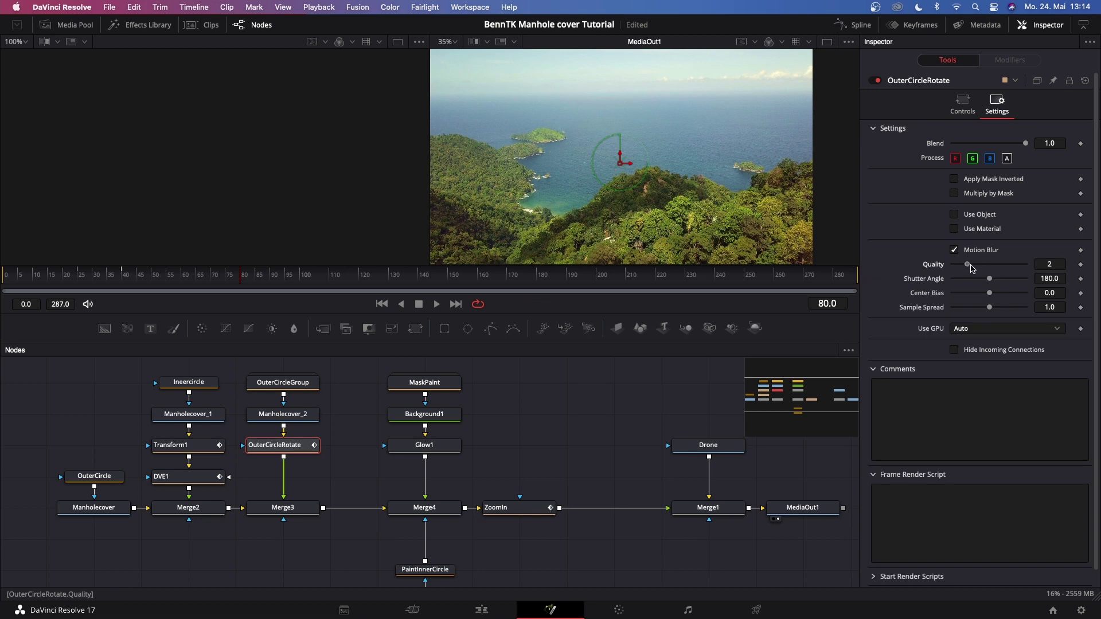
left_click_drag(971, 268, 987, 270)
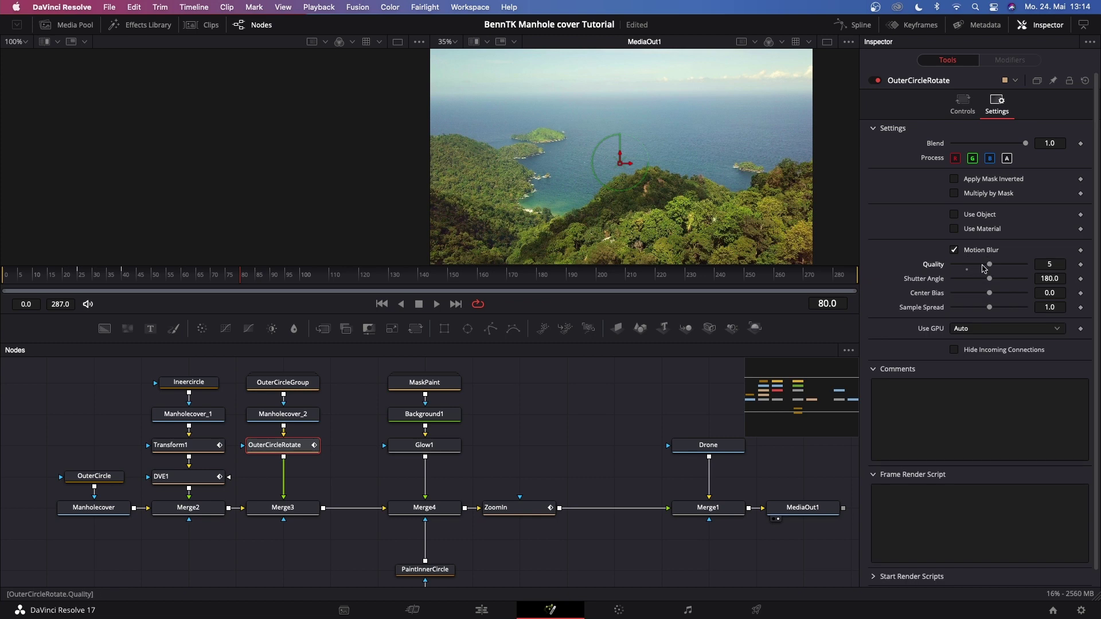
Enable motion blur on the DVE1 node and raise its blur quality.
left_click(178, 481)
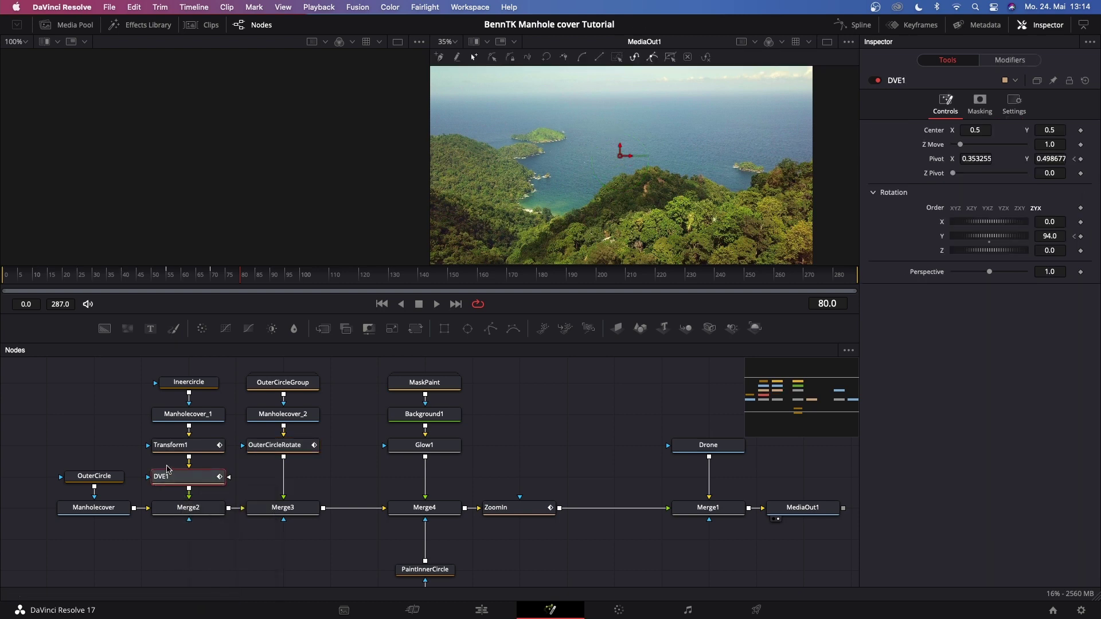
left_click(1014, 103)
left_click(955, 264)
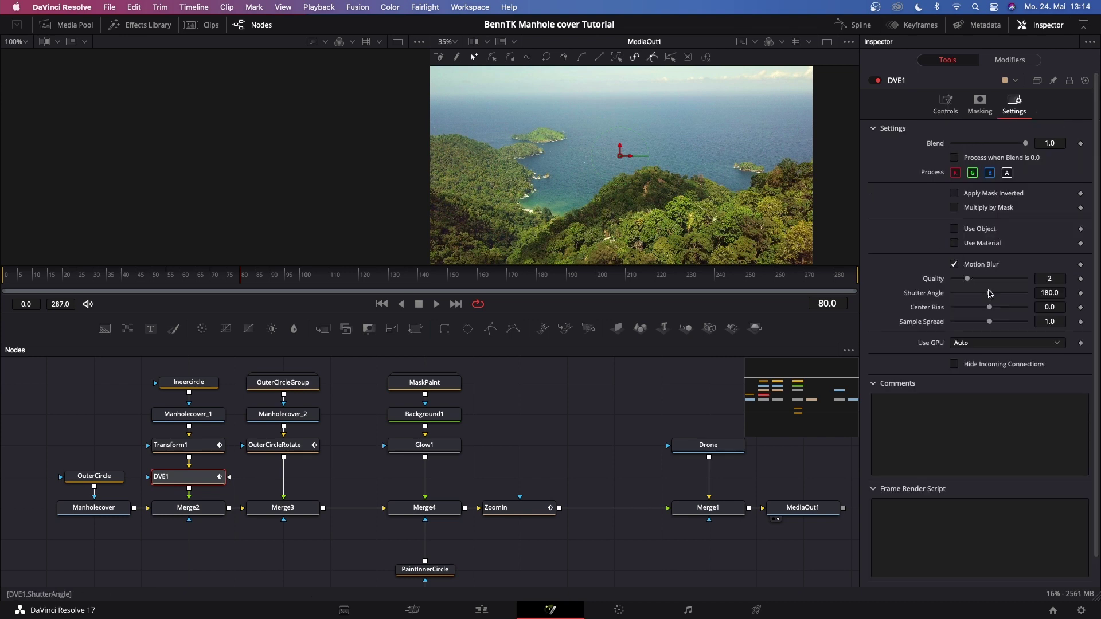
left_click_drag(968, 279, 983, 281)
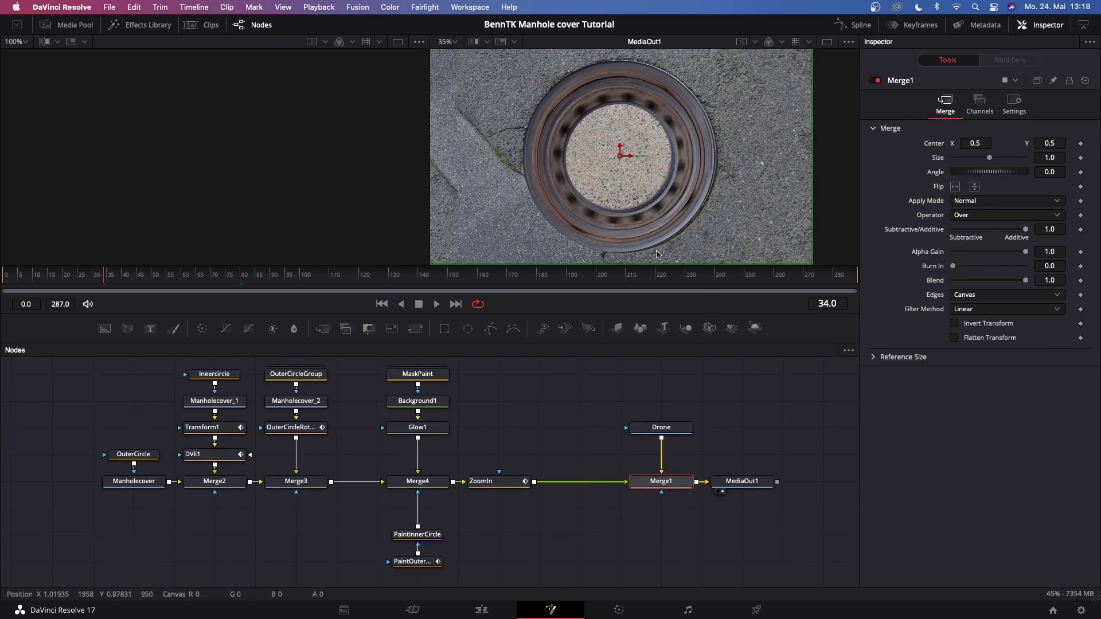
Open the Spline editor and show only OuterCircleRotate's Angle curve, fitted to the graph area.
left_click(501, 481)
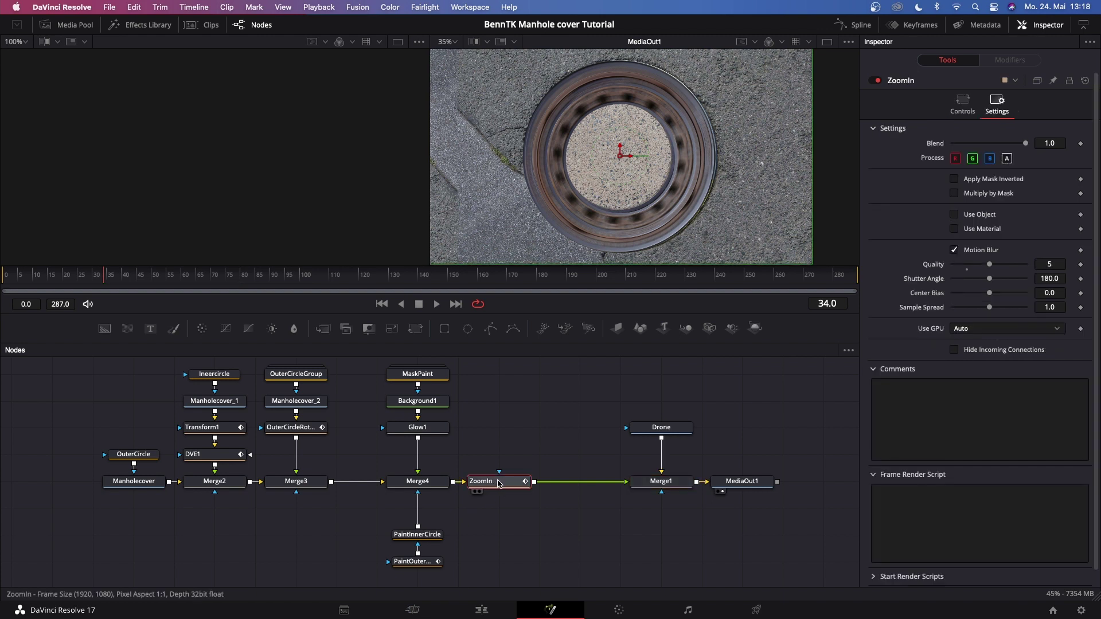
left_click(855, 25)
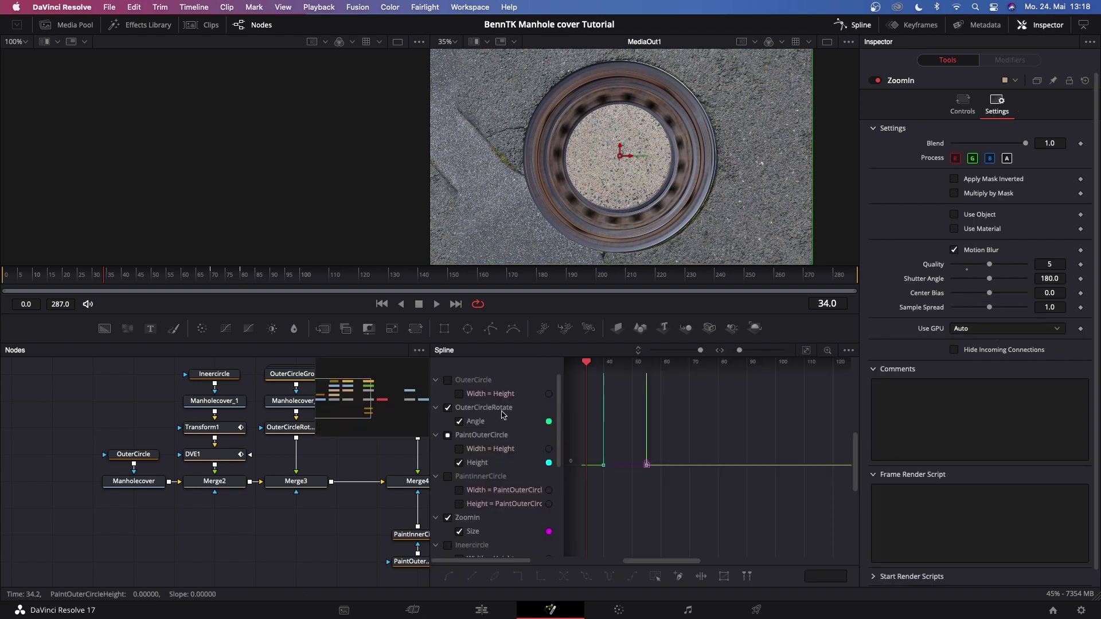
left_click(449, 408)
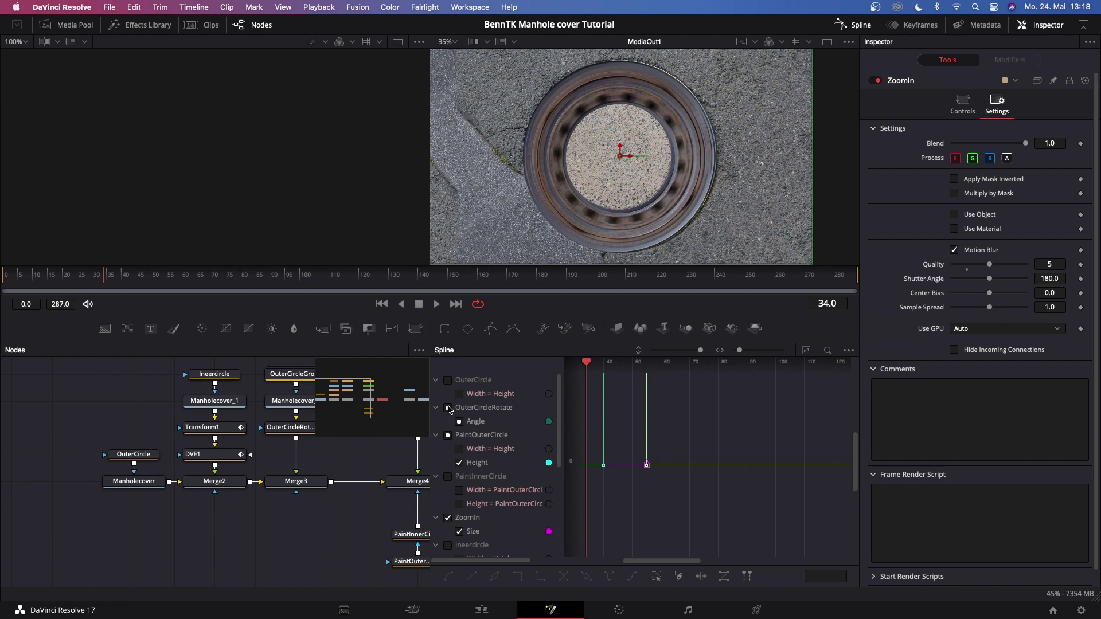
left_click(448, 435)
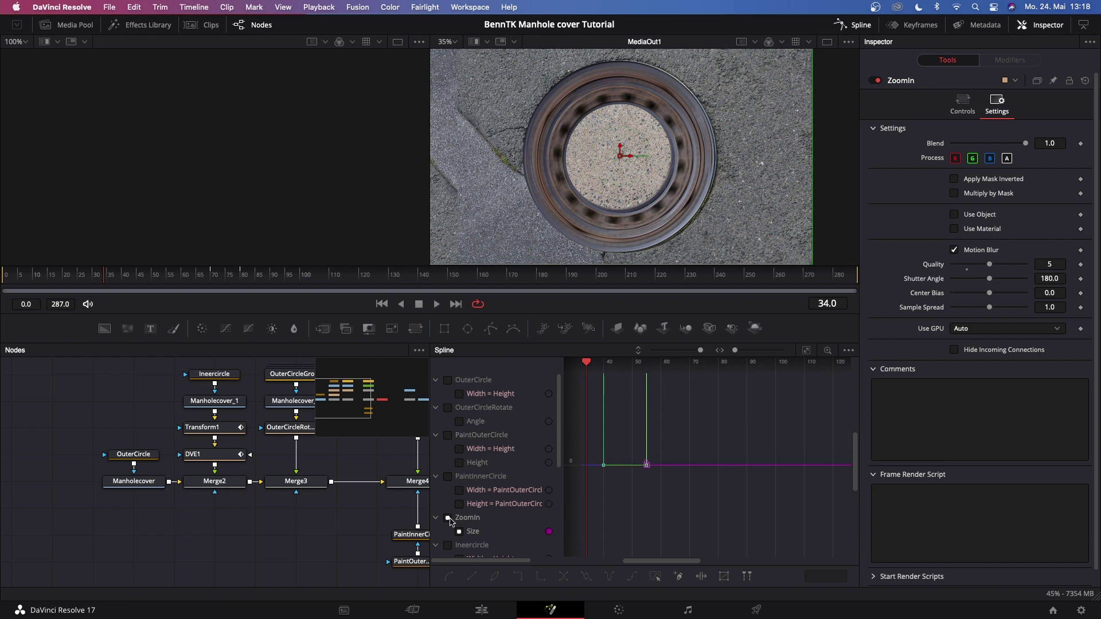
left_click(494, 478)
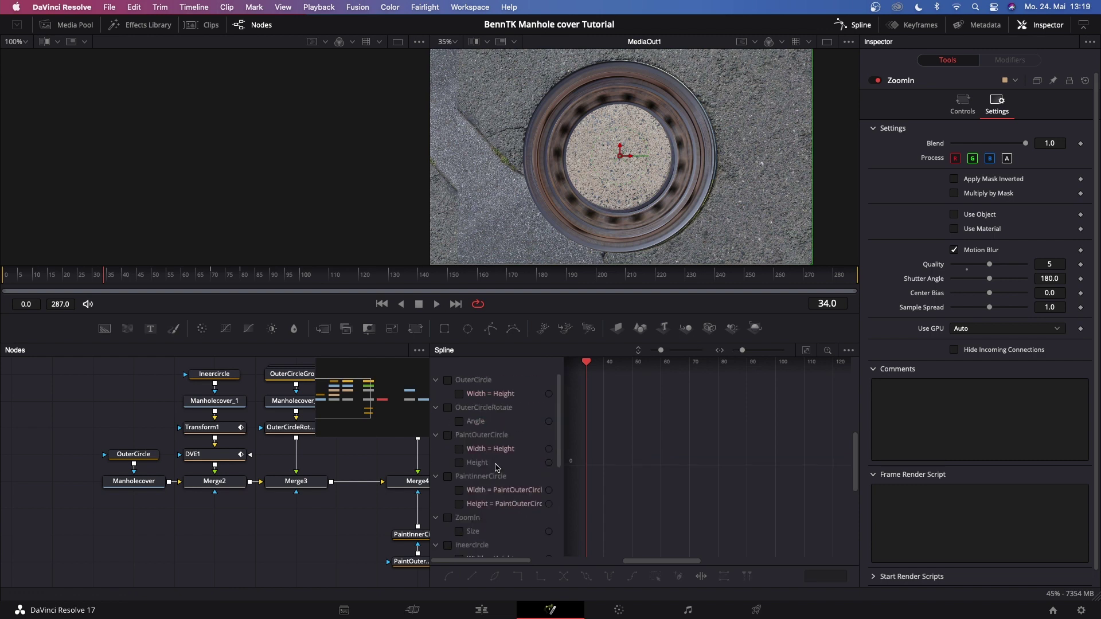
left_click(448, 408)
key("ctrl+f")
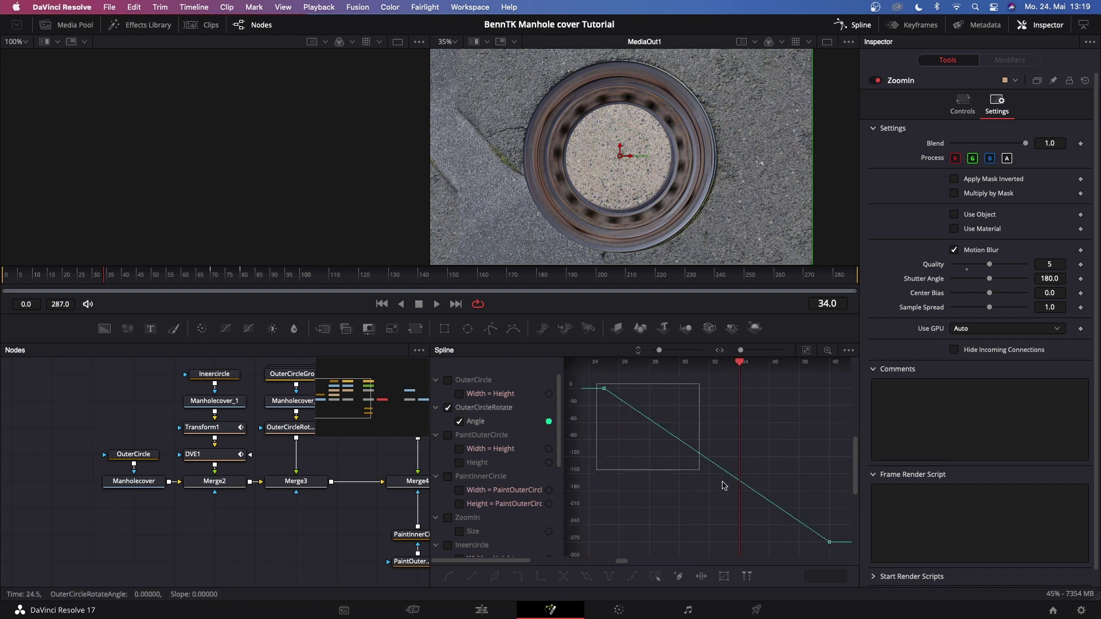
Smooth the selected keyframes of OuterCircleRotate's Angle curve and hide that curve from the spline graph.
key("s")
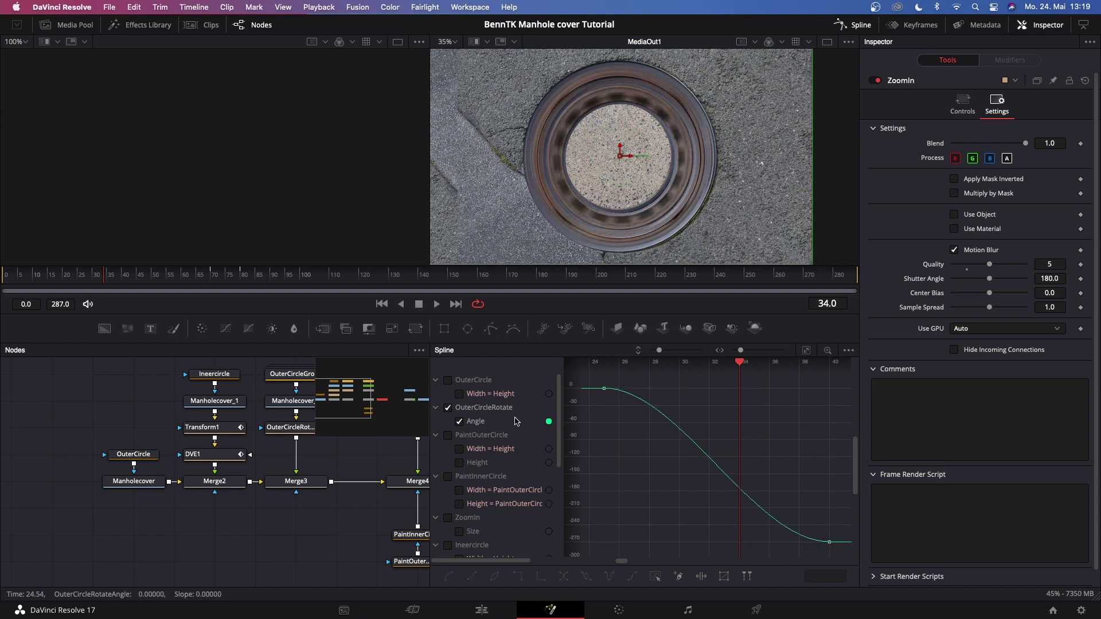
left_click(449, 408)
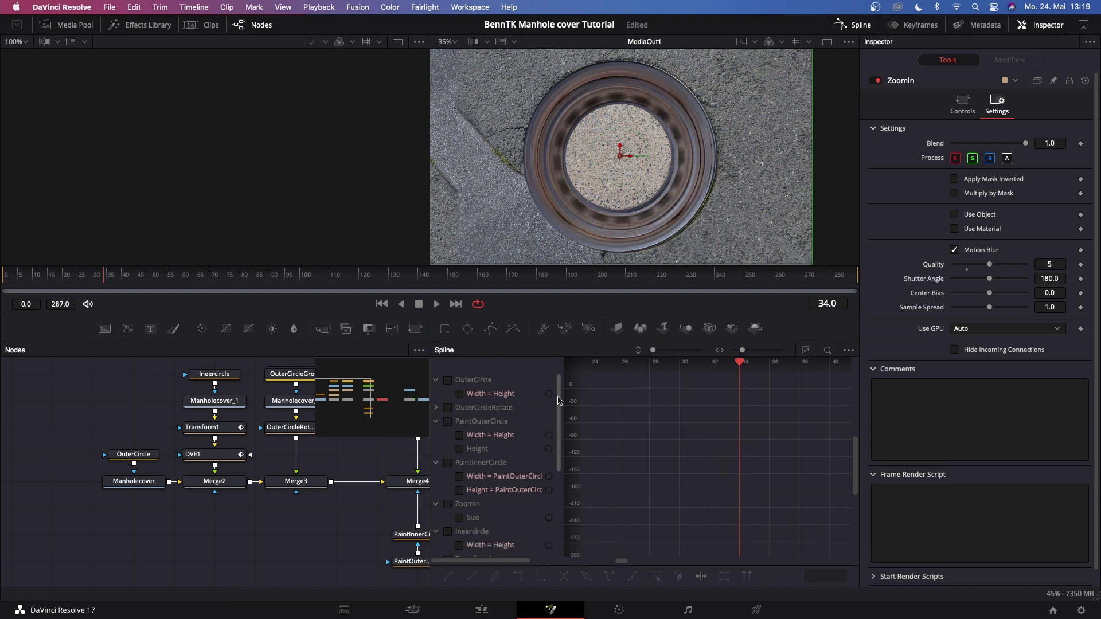
Show ZoomIn's Size curve fitted to the graph, smooth all its keyframes, and hide the curve again.
scroll(459, 474, "down", 2)
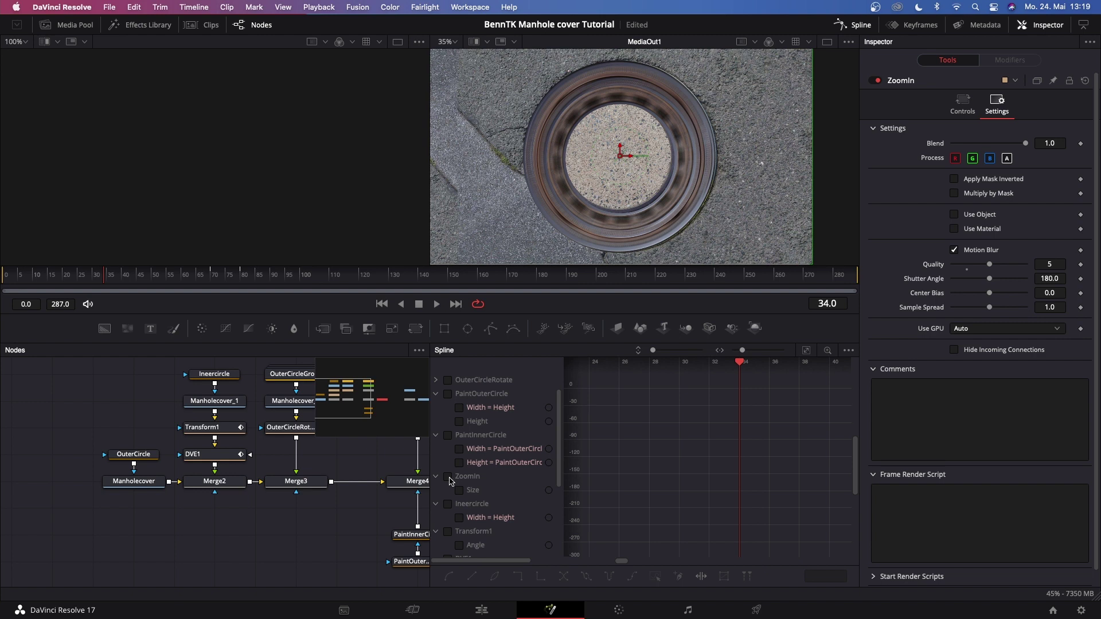
left_click(449, 478)
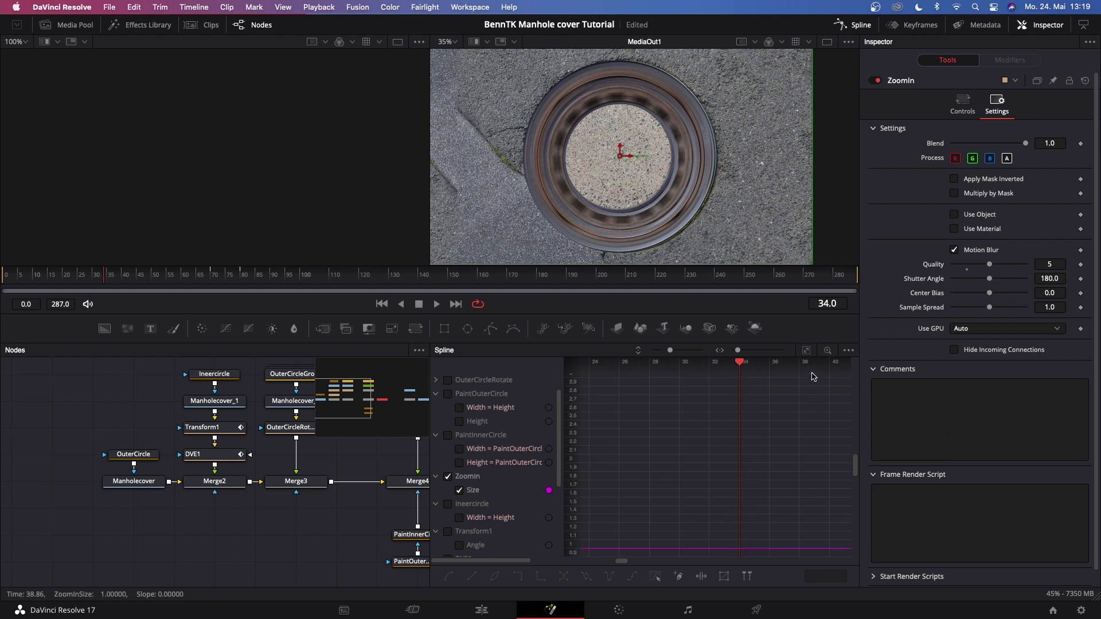
left_click(806, 350)
key("ctrl+a")
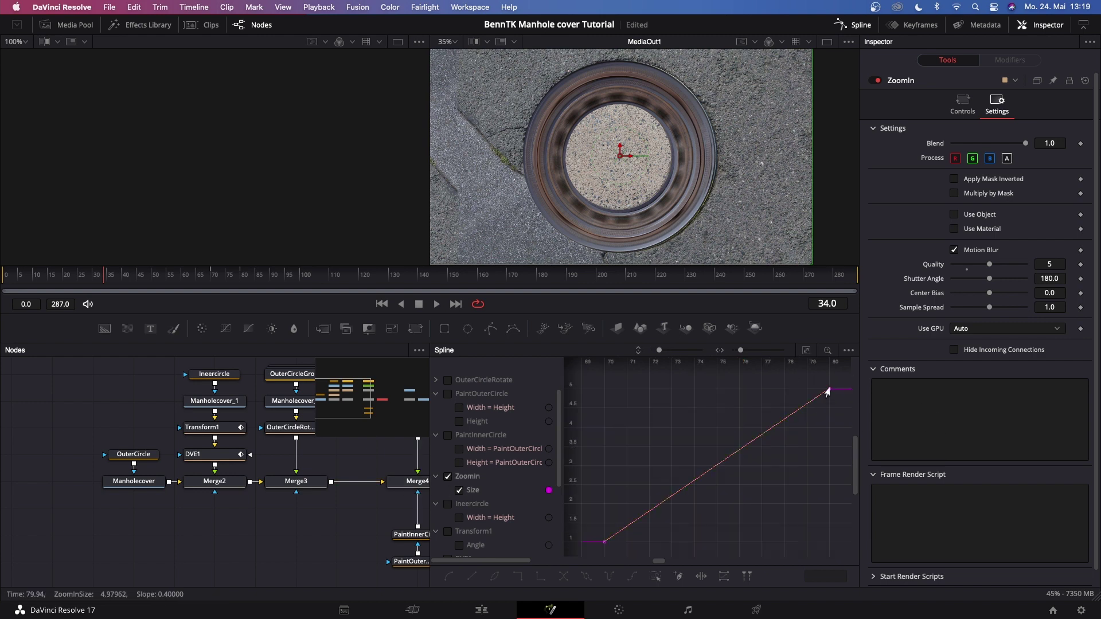
key("s")
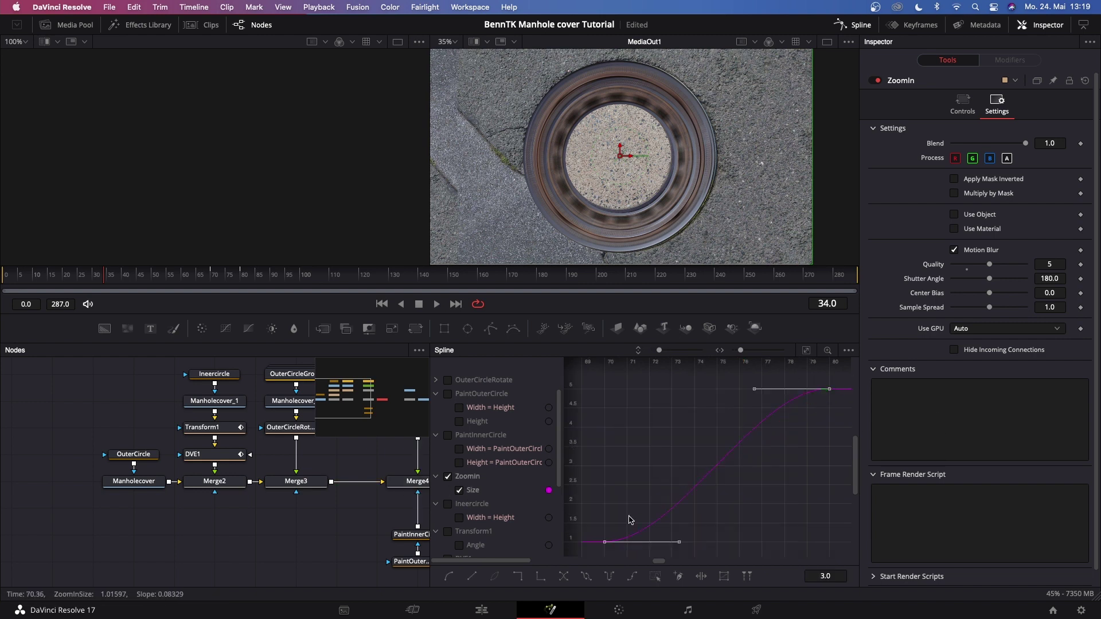
left_click(448, 476)
Inspect Transform1's Angle curve fitted to the graph with its keyframes selected, and hide it again.
scroll(557, 453, "down", 2)
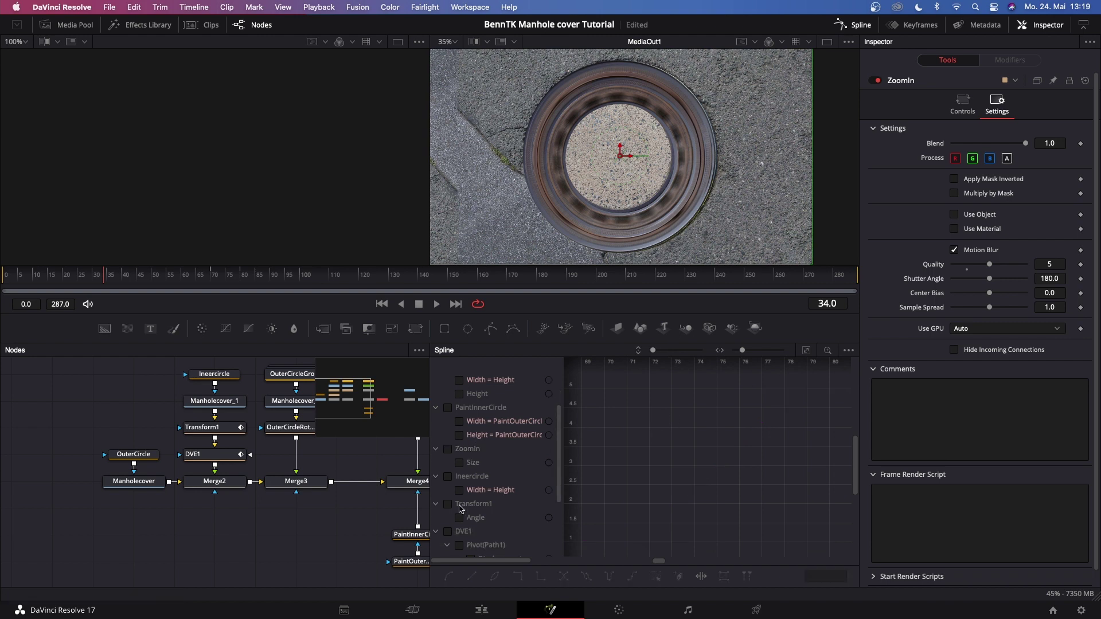
left_click(448, 505)
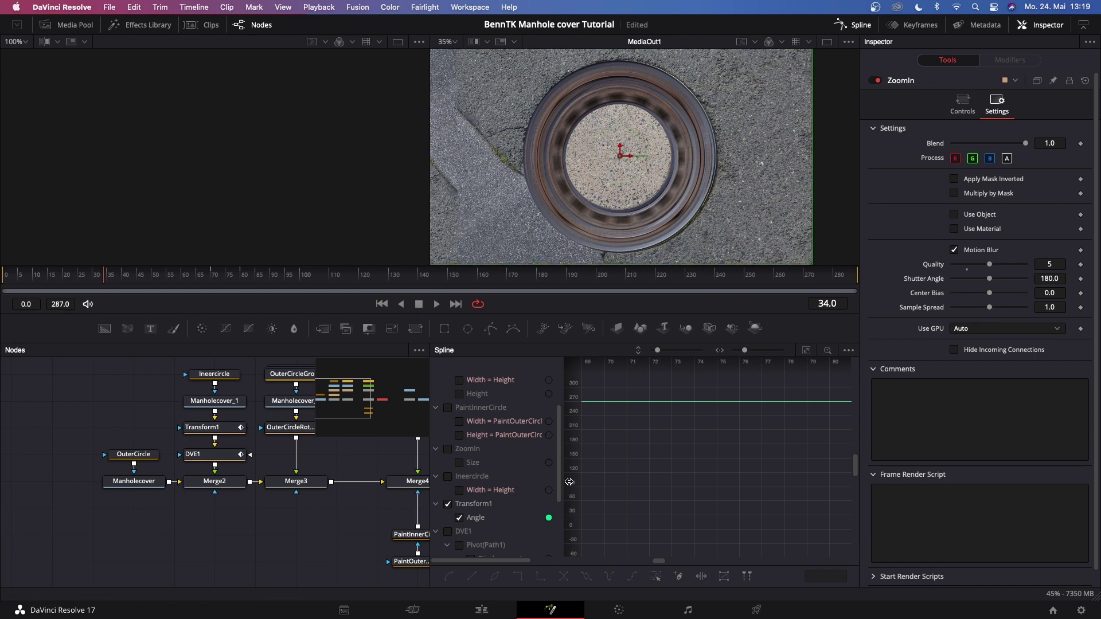
key("ctrl+f")
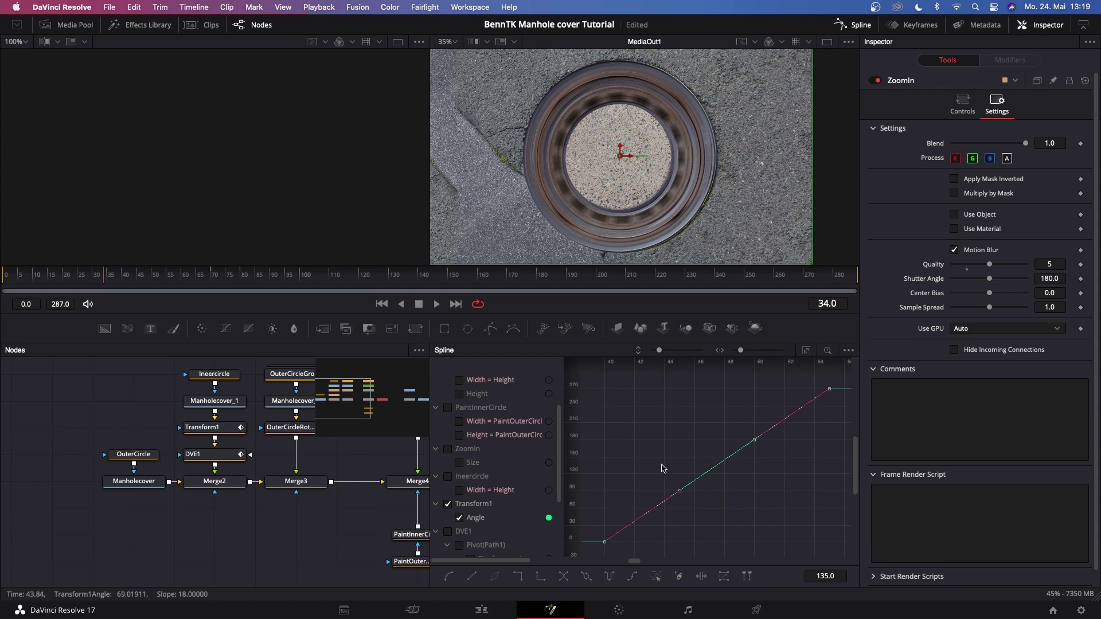
scroll(450, 440, "down", 3)
left_click(449, 436)
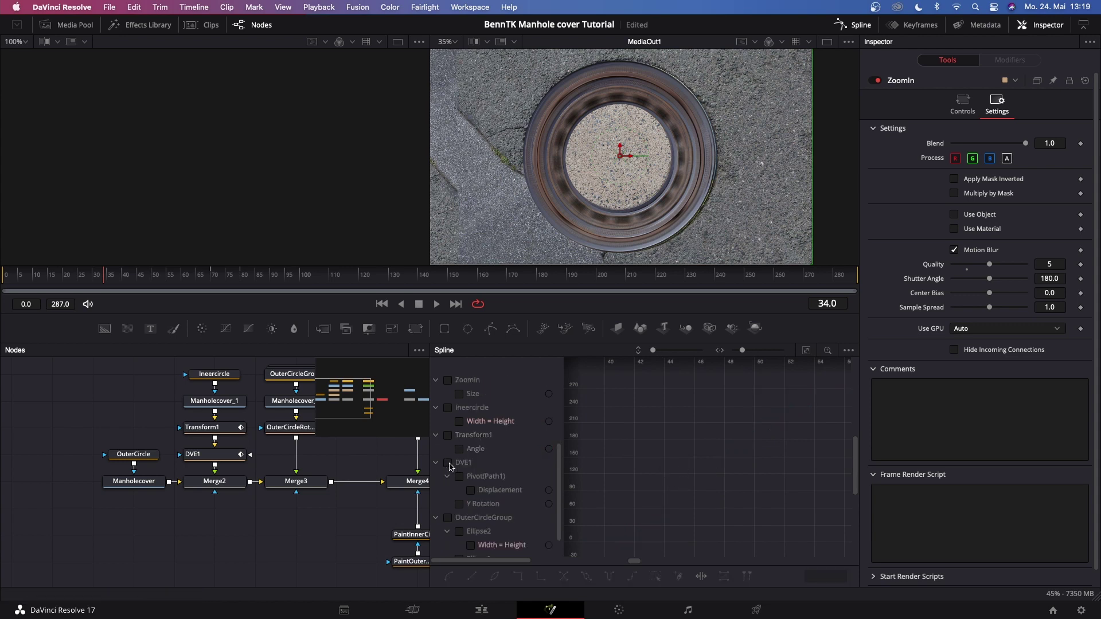
Show DVE1's Displacement and Y Rotation curves fitted to the graph, smooth all their keyframes, and close the Spline editor.
left_click(449, 464)
key("ctrl+f")
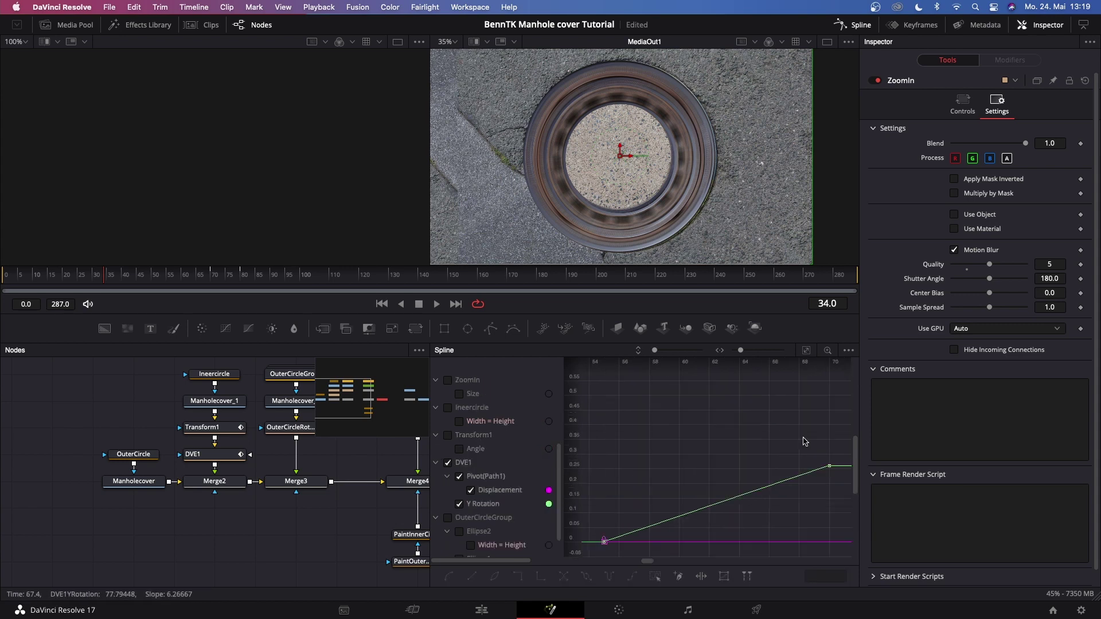
left_click(652, 511)
key("ctrl+a")
key("s")
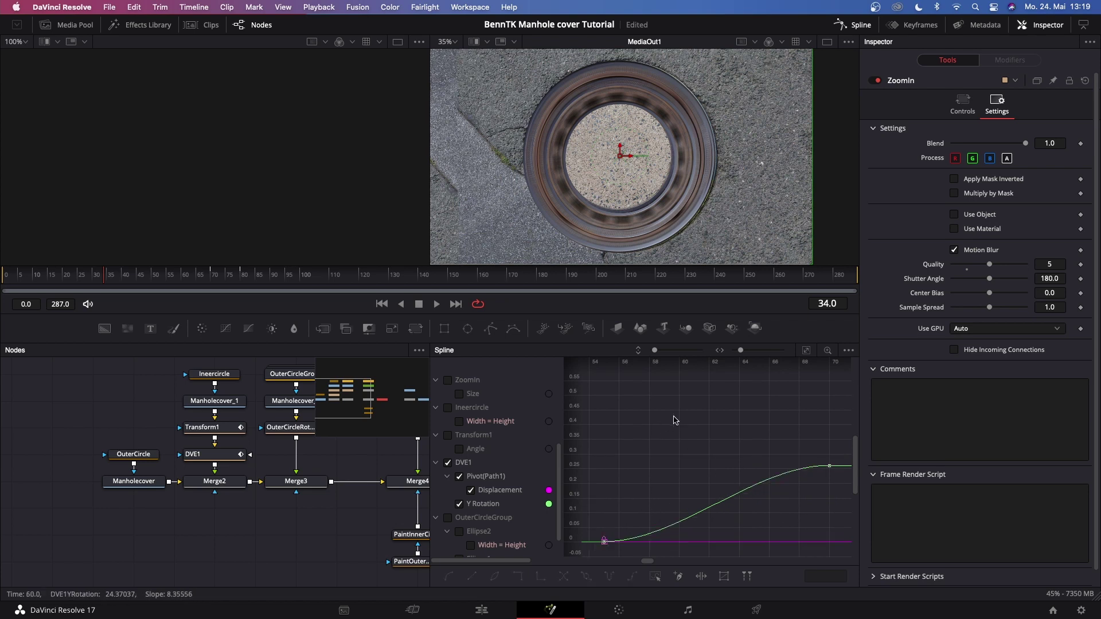
scroll(555, 457, "down", 2)
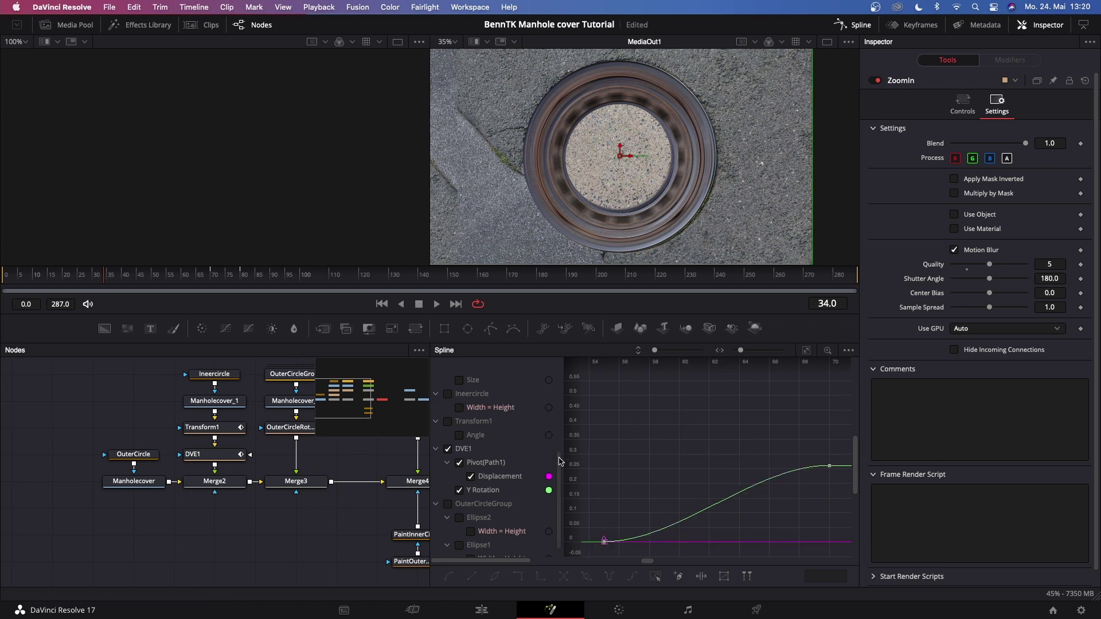
left_click(857, 24)
Return to the Edit page and set Render Cache Fusion Output to On for Fusion Clip 1.
left_click(483, 610)
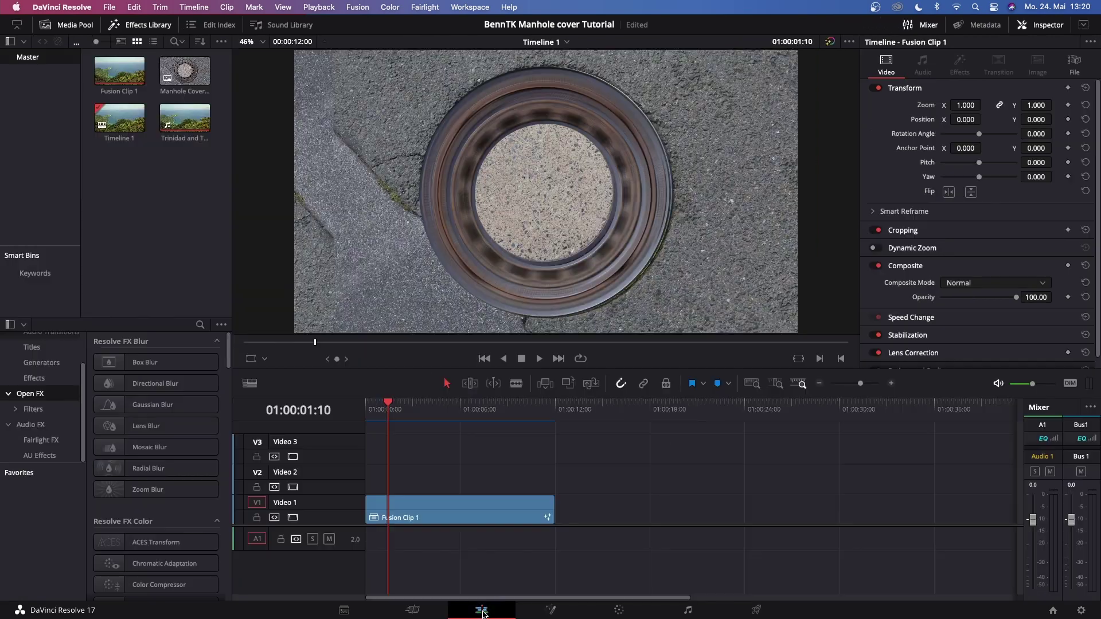
right_click(458, 507)
mouse_move(523, 422)
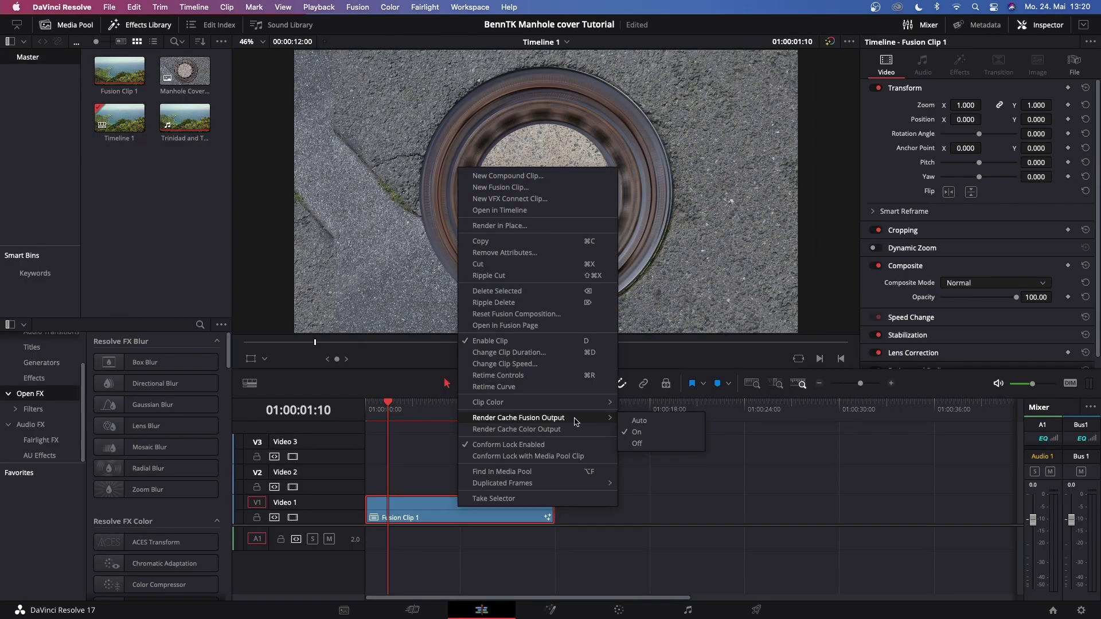
left_click(637, 432)
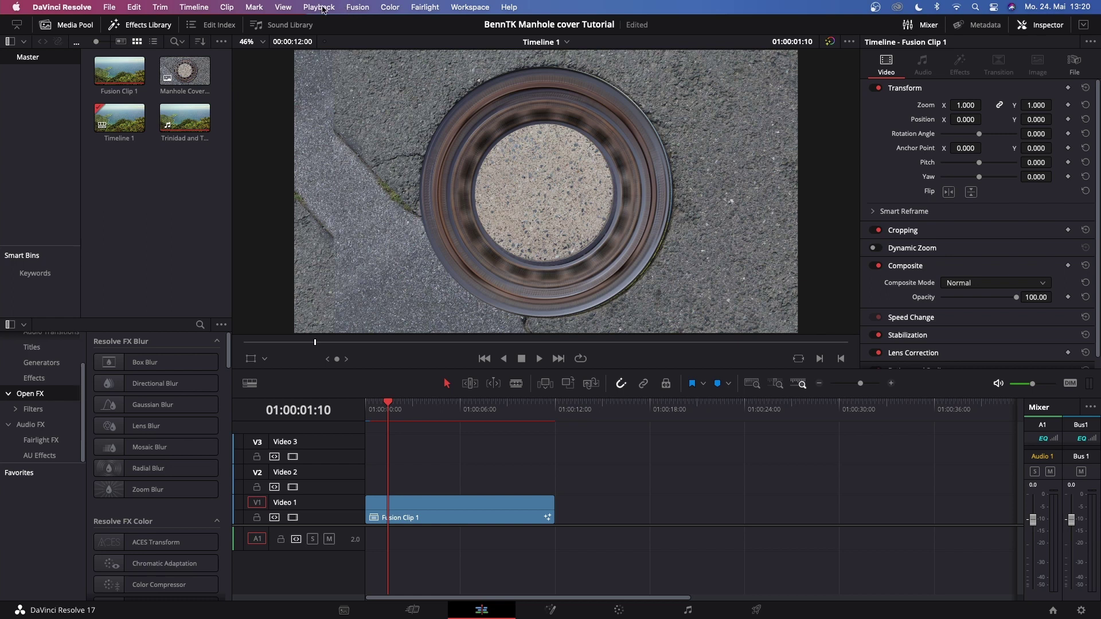
Check which playback Render Cache mode is selected and leave the setting as it is.
left_click(324, 8)
mouse_move(331, 76)
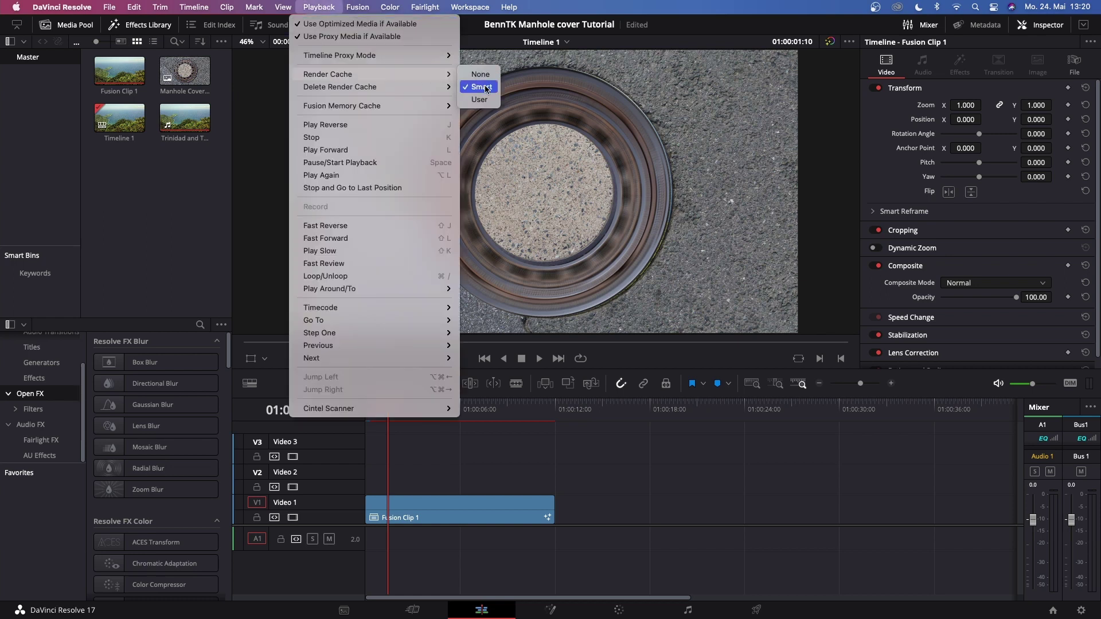
left_click(376, 423)
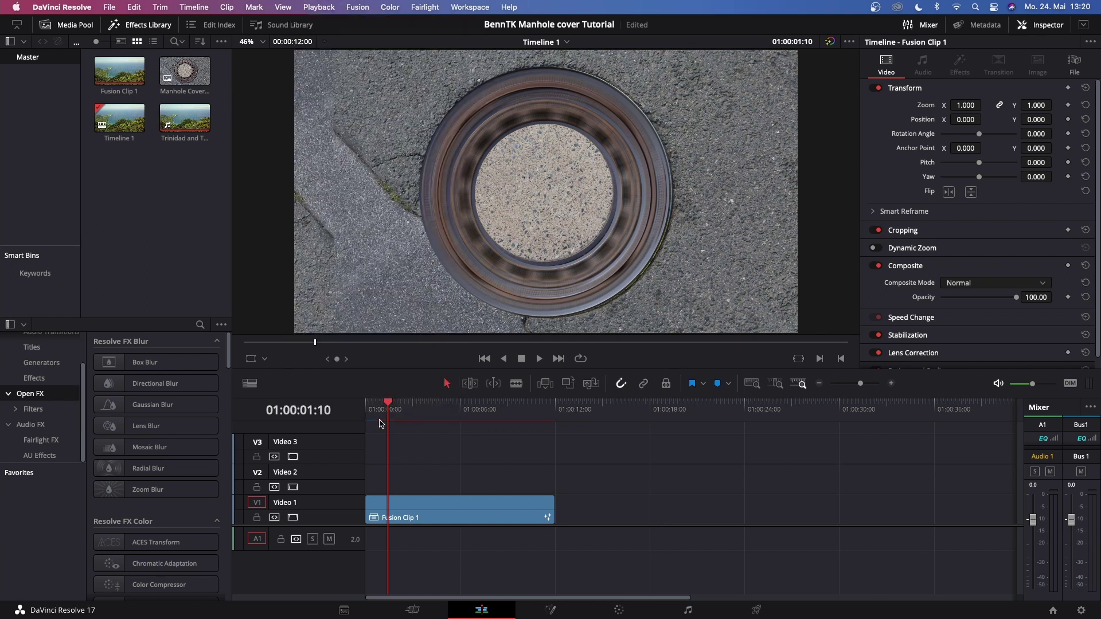
Play the cached manhole transition from the start of the timeline into the drone footage and stop playback.
left_click_drag(392, 401, 365, 404)
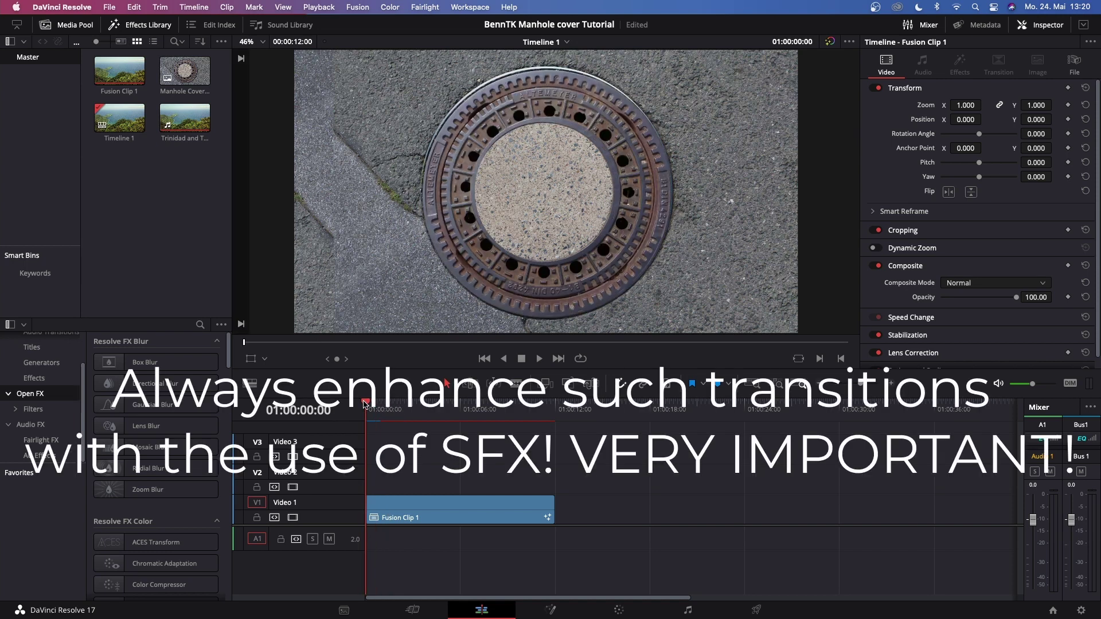
left_click(539, 360)
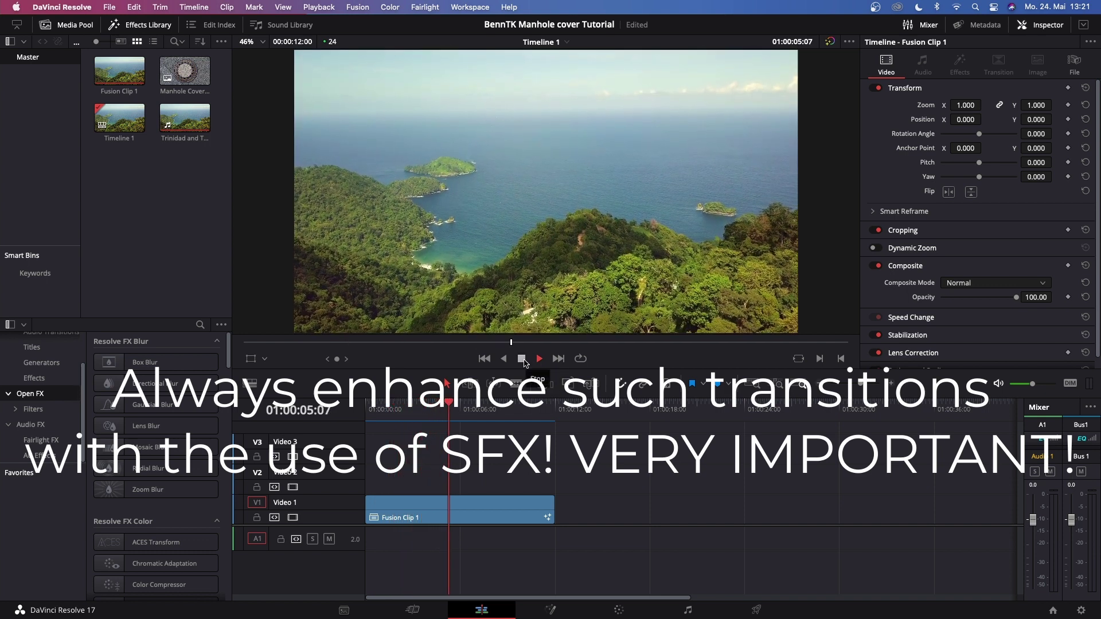
left_click(522, 359)
left_click_drag(476, 402, 458, 402)
Open the clip on the Fusion page and review the complete node tree from Manholecover to MediaOut1.
left_click(552, 610)
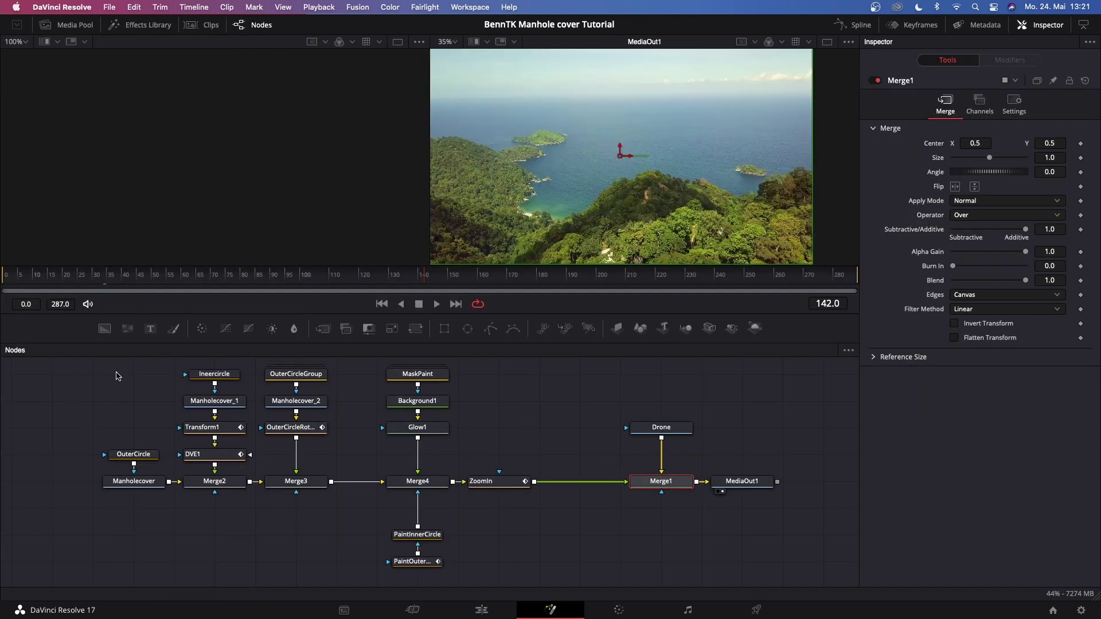
left_click_drag(117, 376, 691, 565)
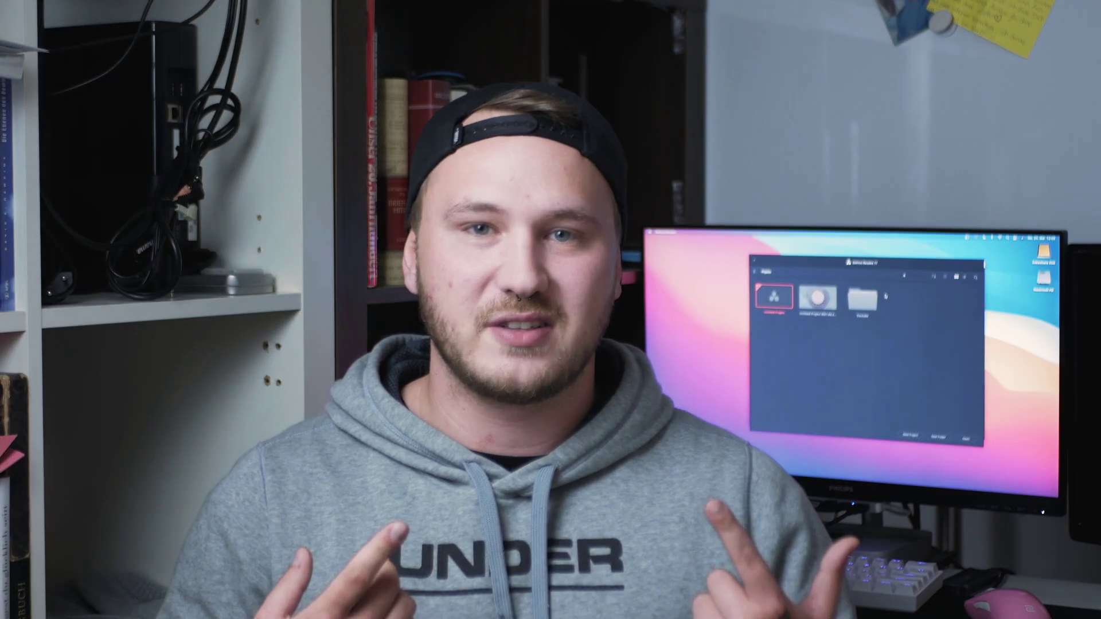